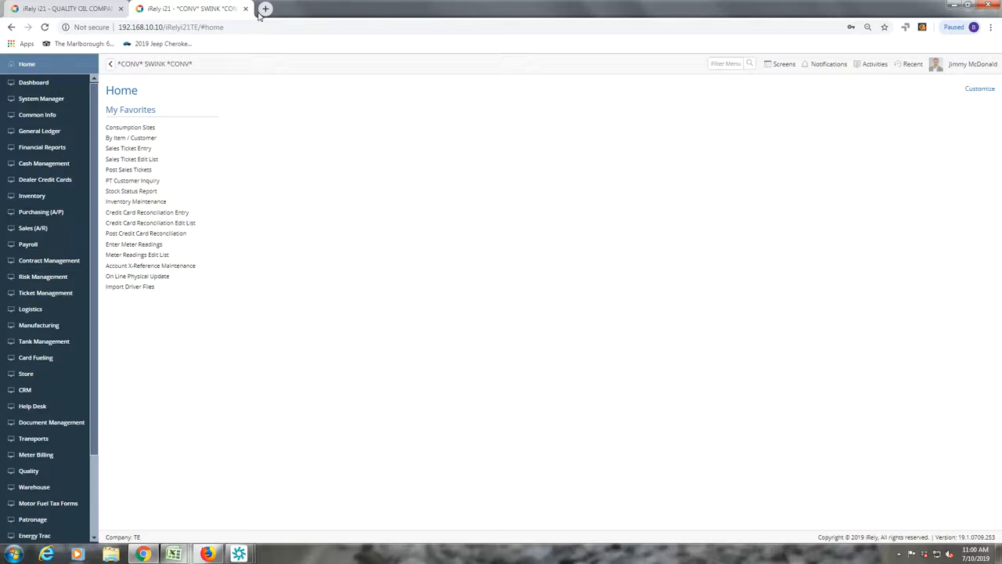
- Load the i21 site at 192.168.10.10/iRelyi21TE in a new third browser tab
left_click(264, 10)
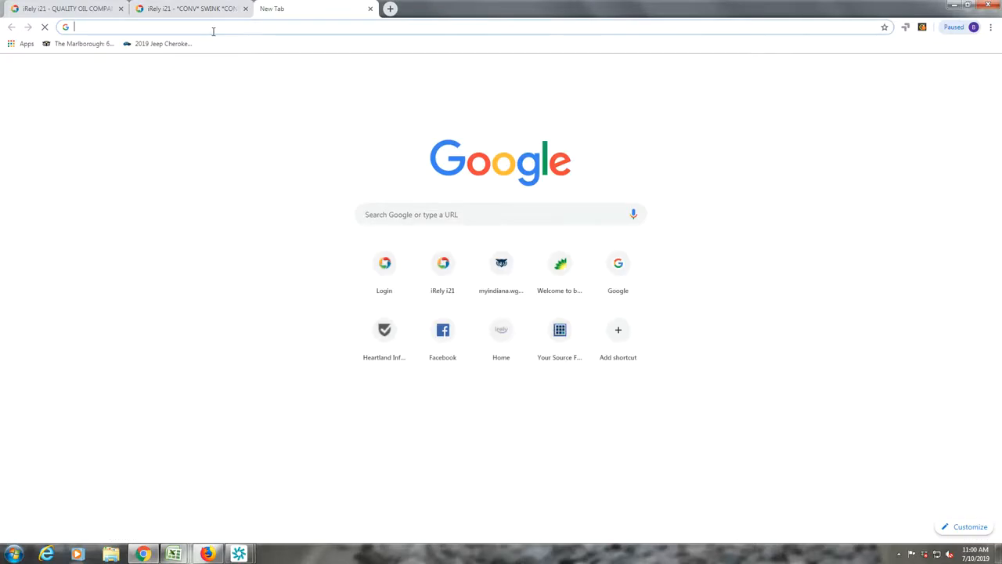
type("te")
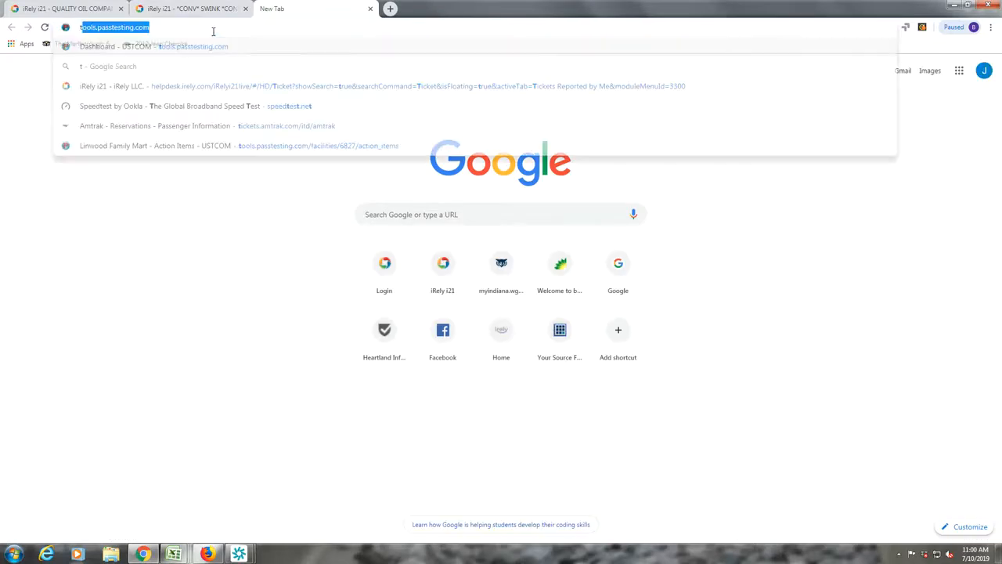
key("BackSpace")
key("BackSpace")
type("192.168.10.10/iRelyi21TE/")
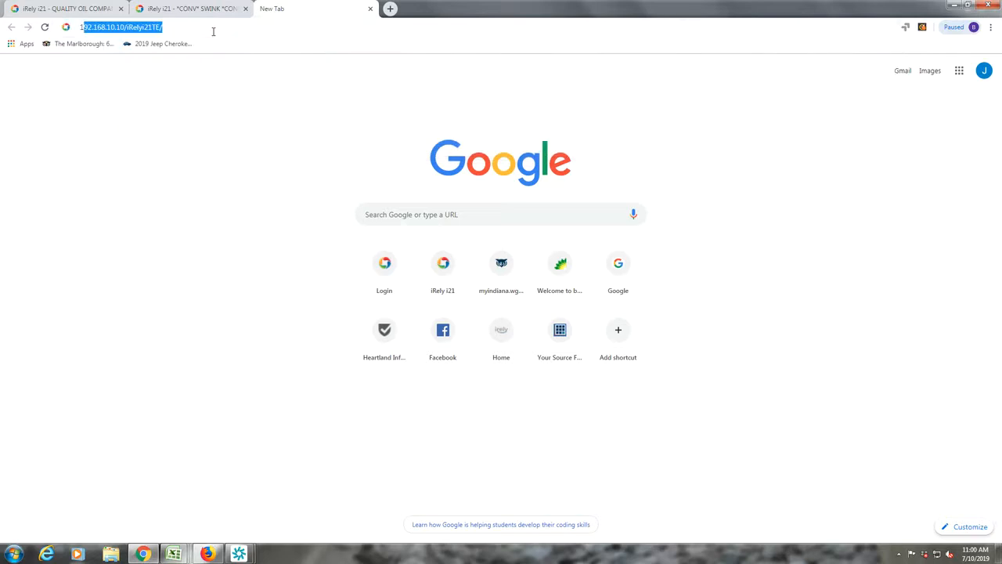
key("Return")
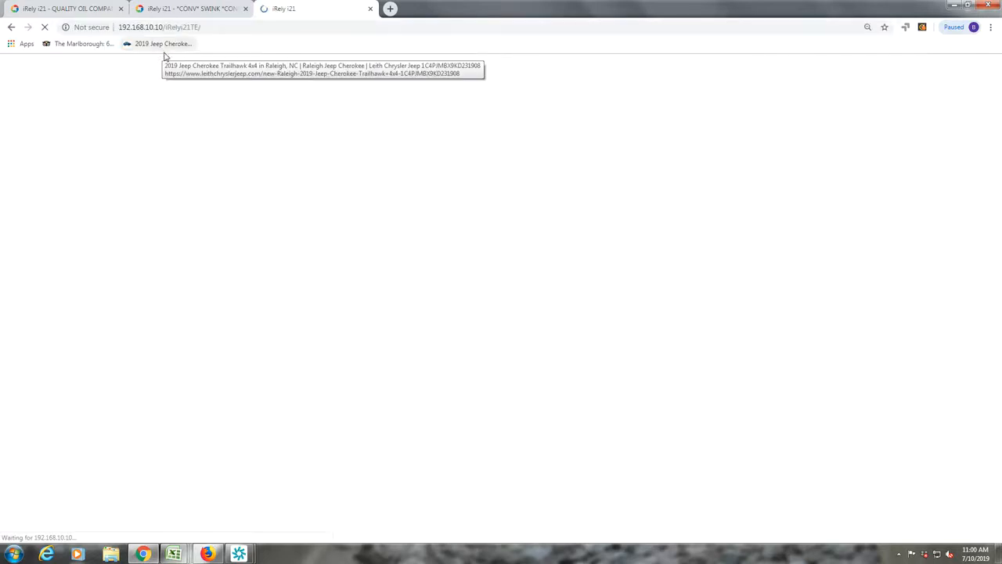
- Log out of the admin session in the second tab, confirming the logout
left_click(203, 11)
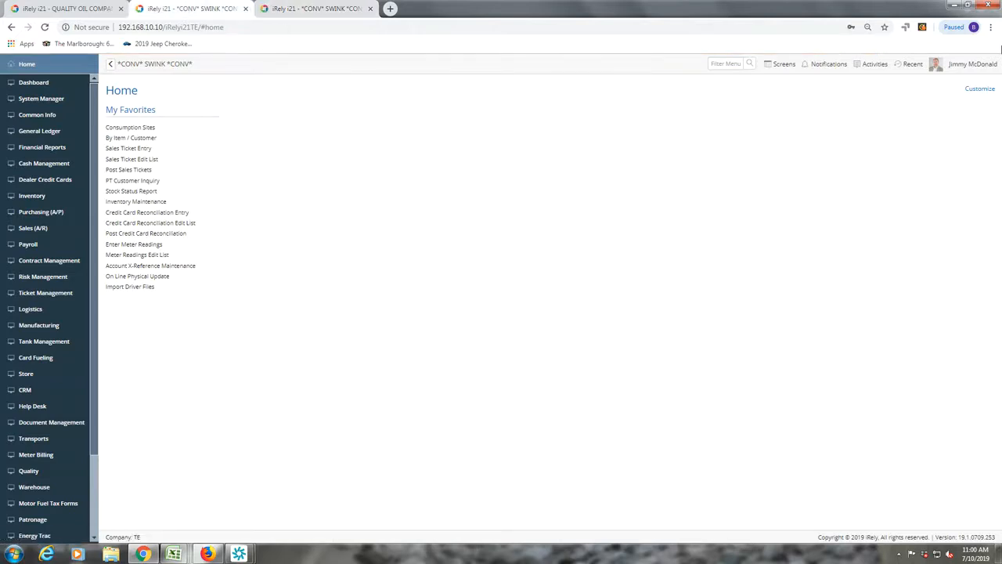
left_click(971, 69)
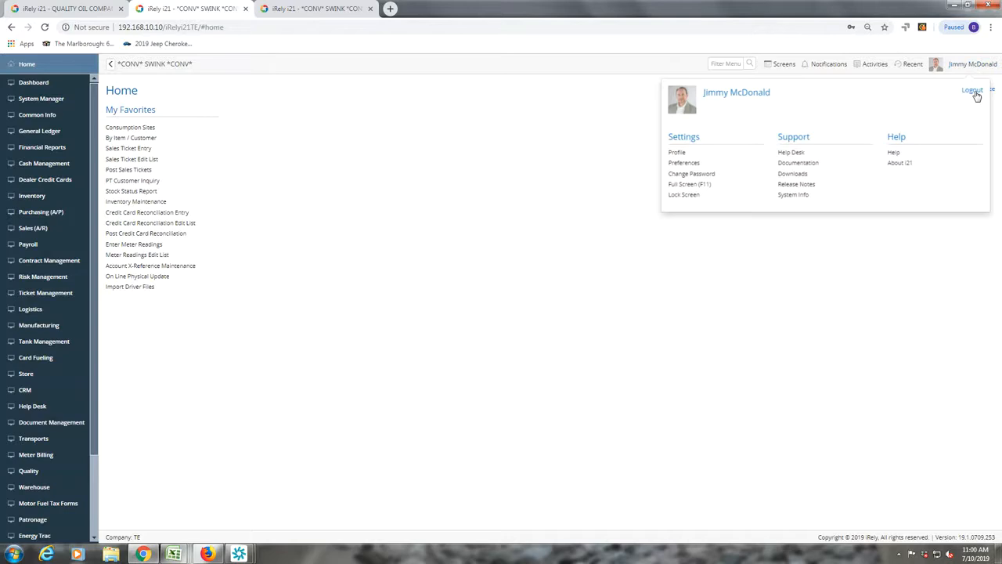
left_click(976, 93)
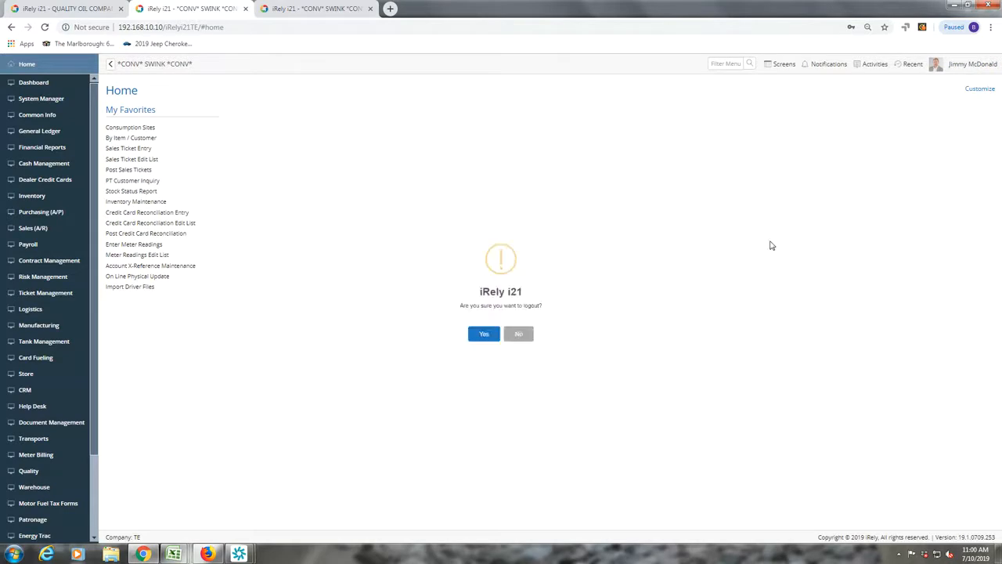
key("Return")
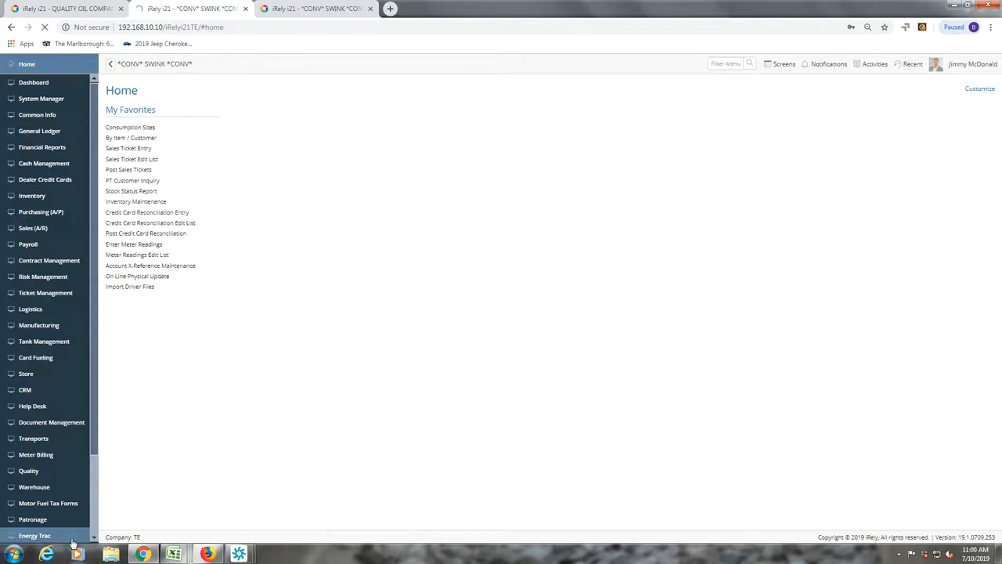
- Check the third tab's loaded page, then return to the second tab's login form
left_click(296, 11)
left_click(171, 11)
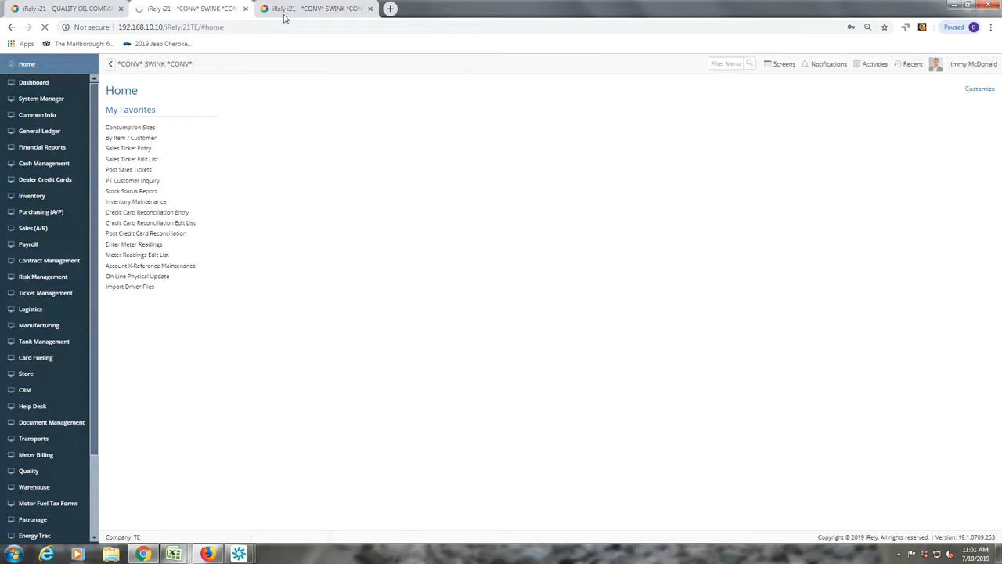
left_click(335, 11)
left_click(202, 8)
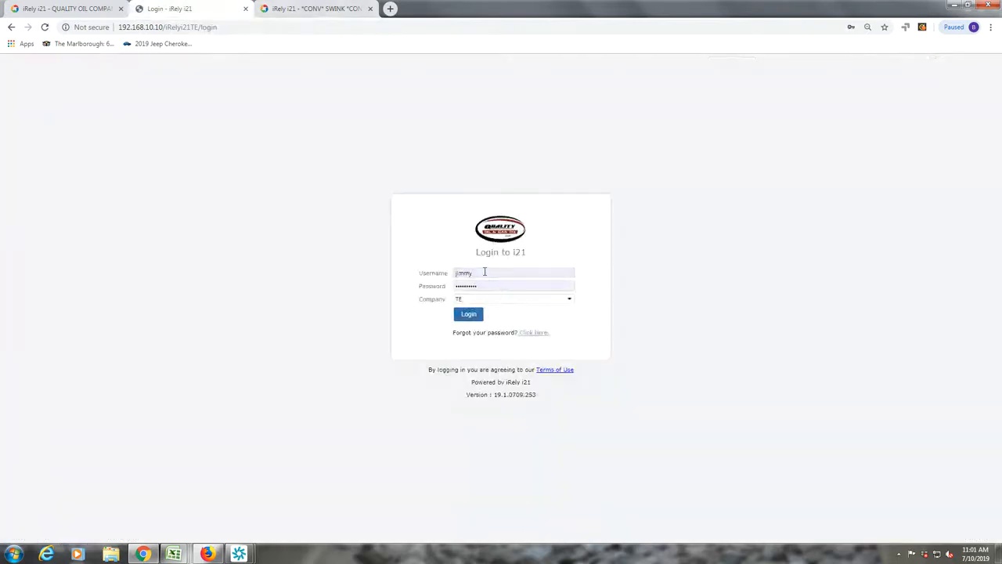
- Log in as the Seven Lakes portal user with their e-mail, password and company TE
double_click(486, 270)
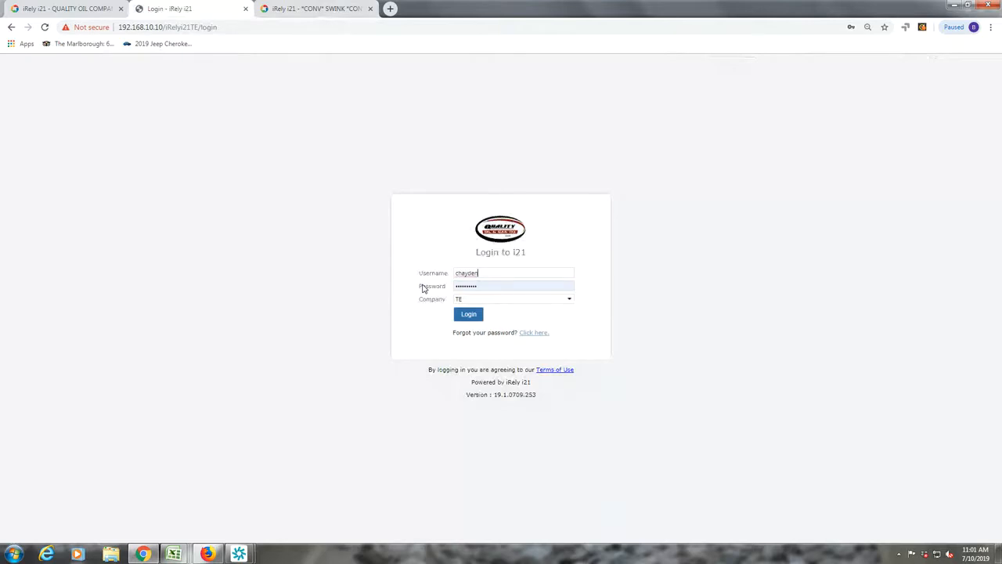
key("Tab")
type("••••")
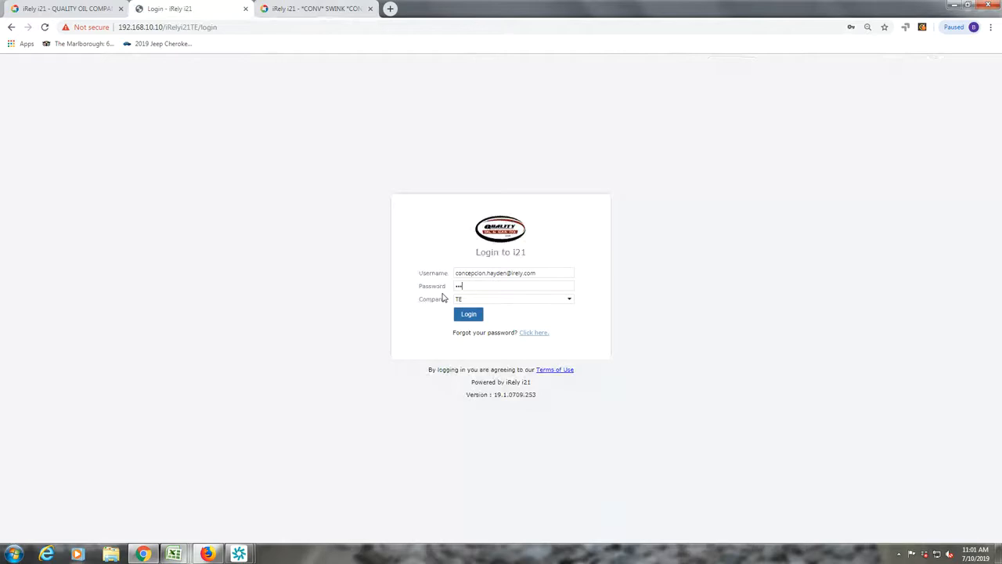
left_click(468, 314)
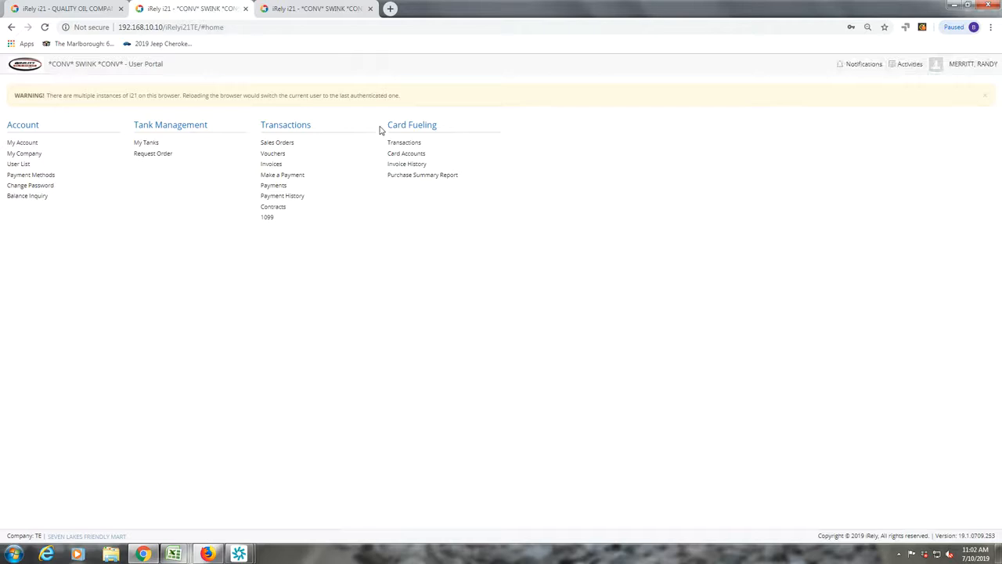
- Log out of the admin session in the third tab, confirming with Yes
left_click(331, 11)
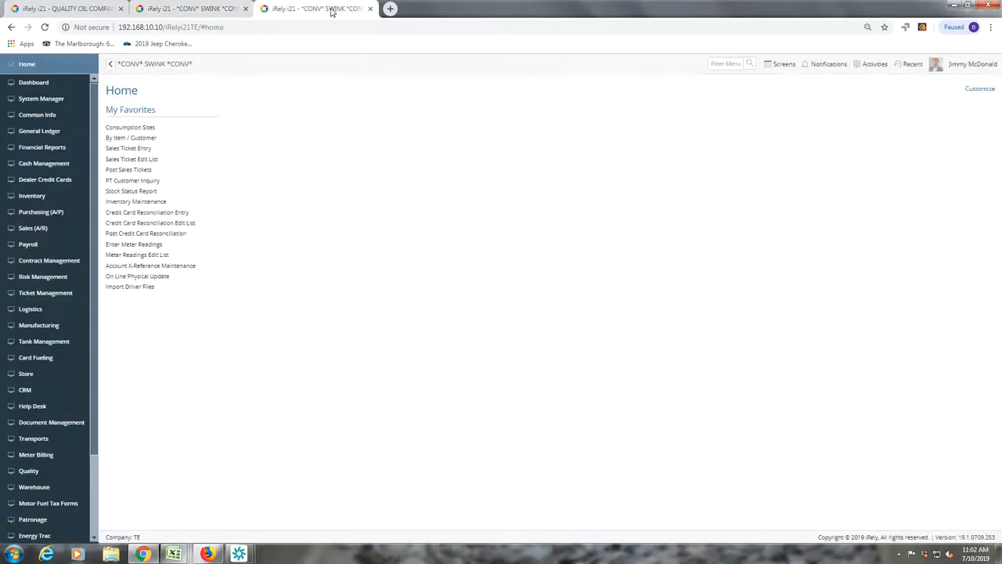
left_click(977, 66)
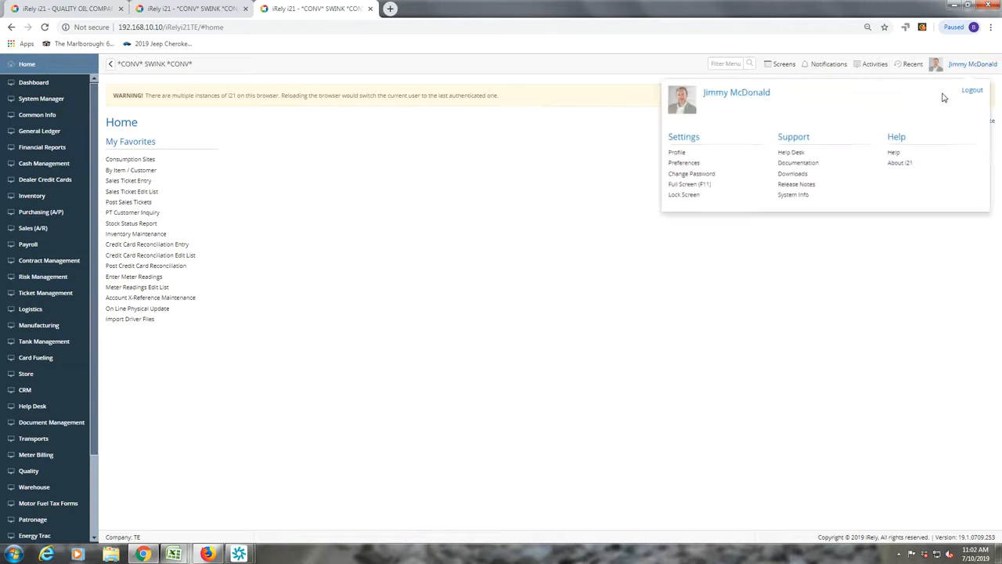
left_click(979, 95)
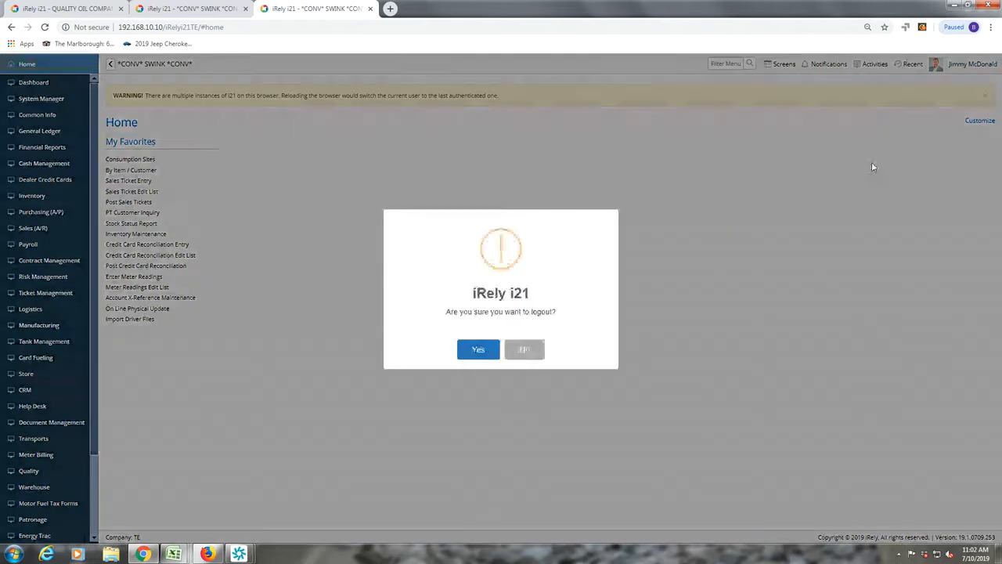
left_click(485, 351)
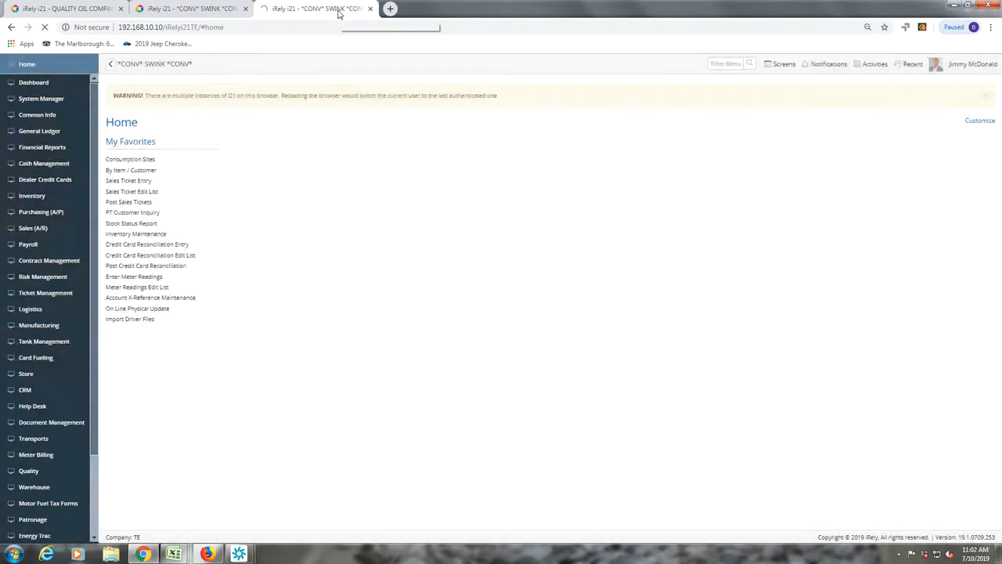
- Return to the portal user's tab showing the customer User Portal
left_click(225, 10)
left_click(319, 14)
left_click(186, 9)
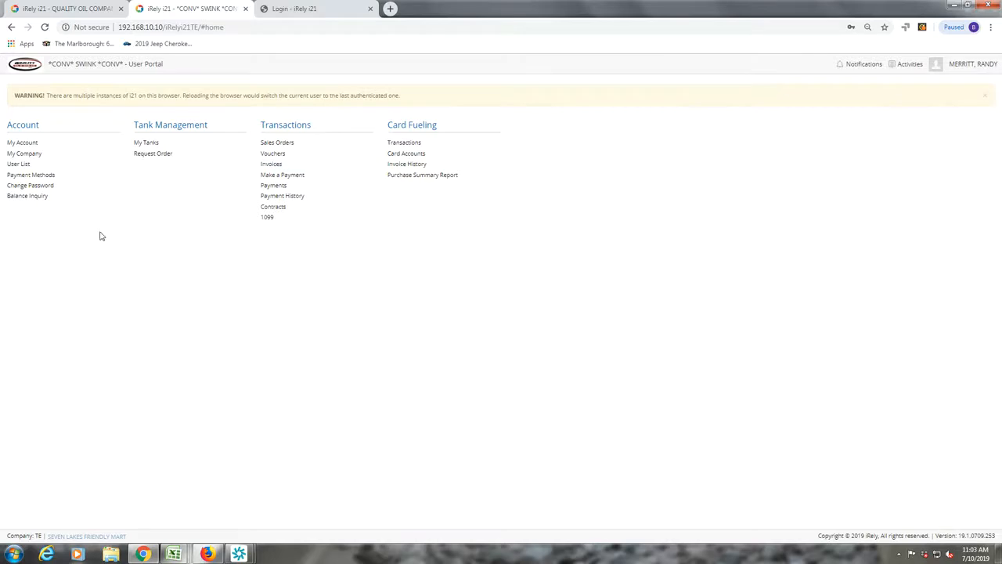
- Log the third tab back in as admin and decline Chrome's password update prompt
left_click(314, 15)
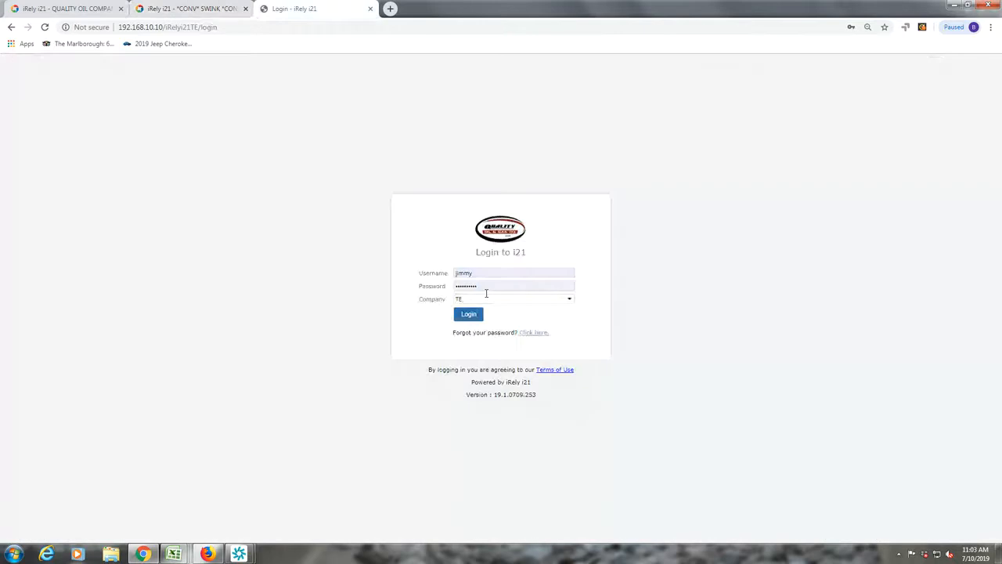
left_click_drag(485, 287, 429, 288)
type("••••••")
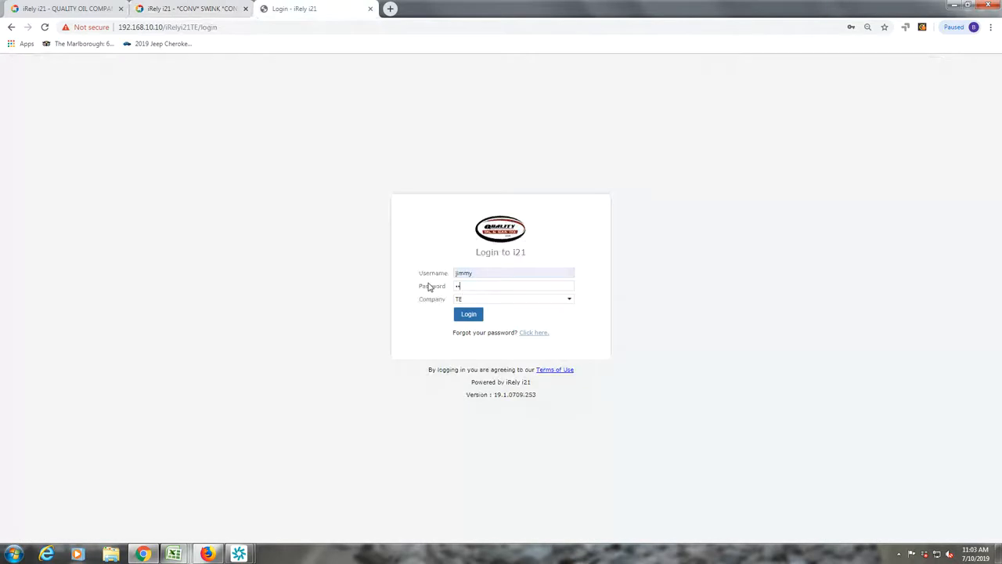
left_click(462, 314)
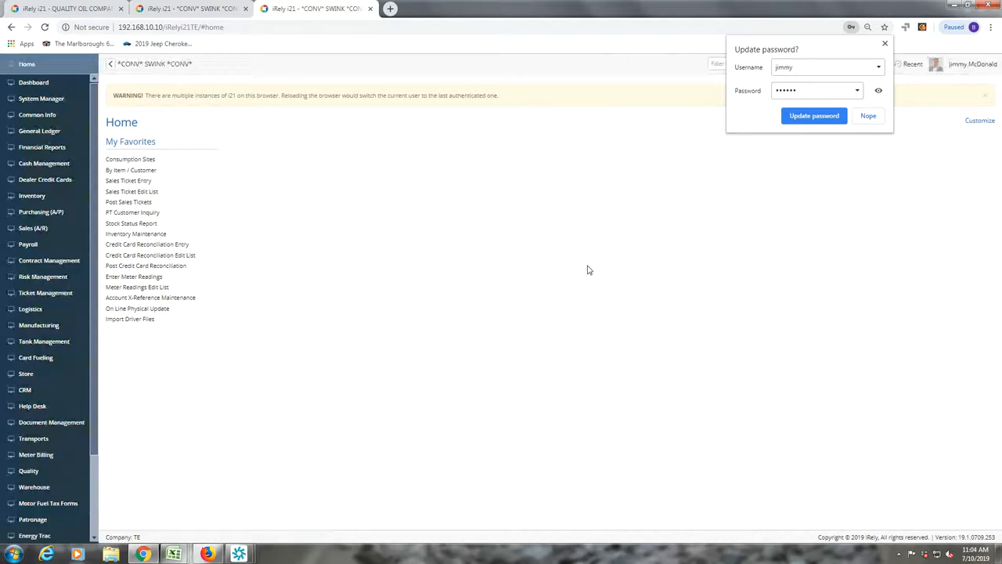
left_click(869, 115)
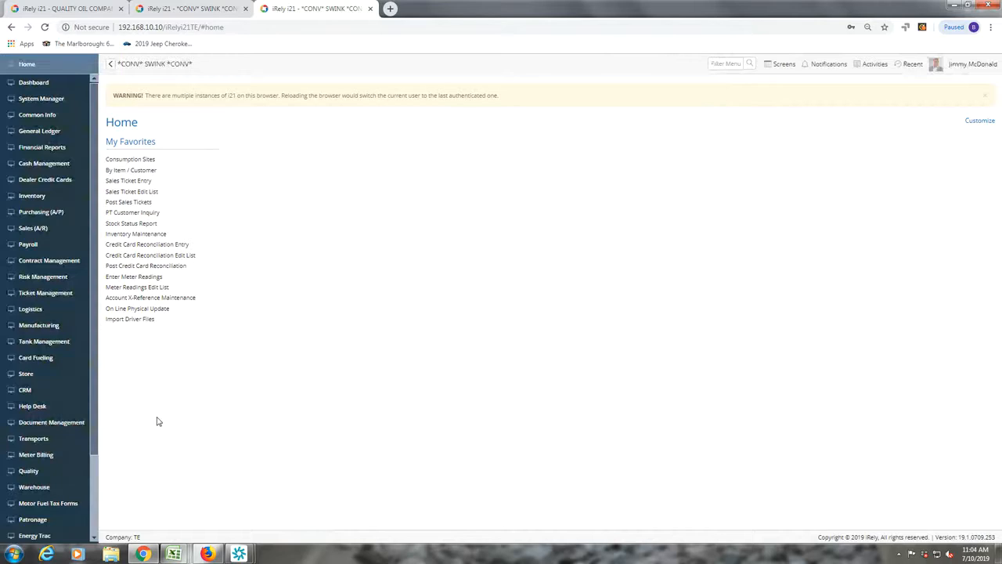
- Open Portal User Roles from the System Manager menu
left_click(19, 100)
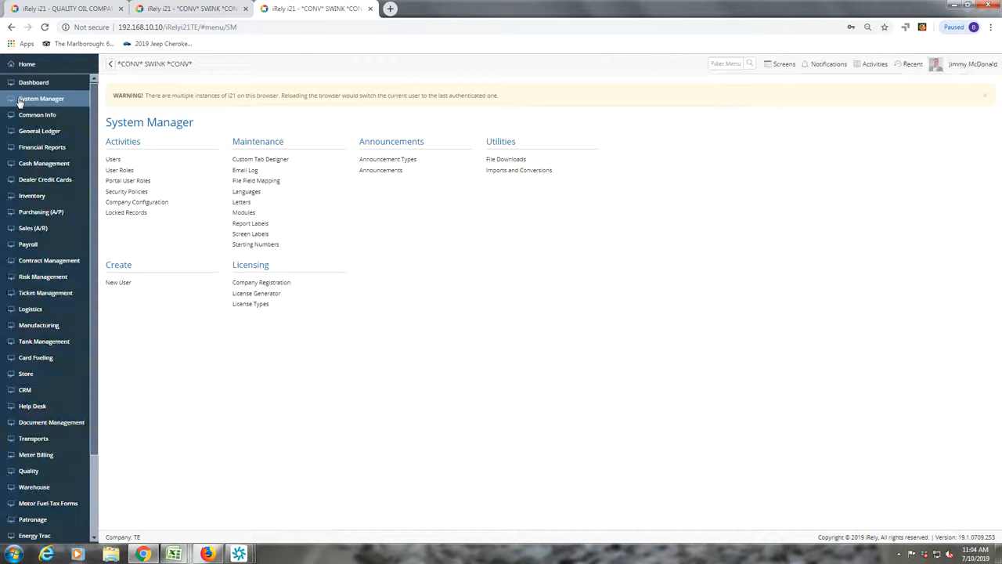
left_click(127, 181)
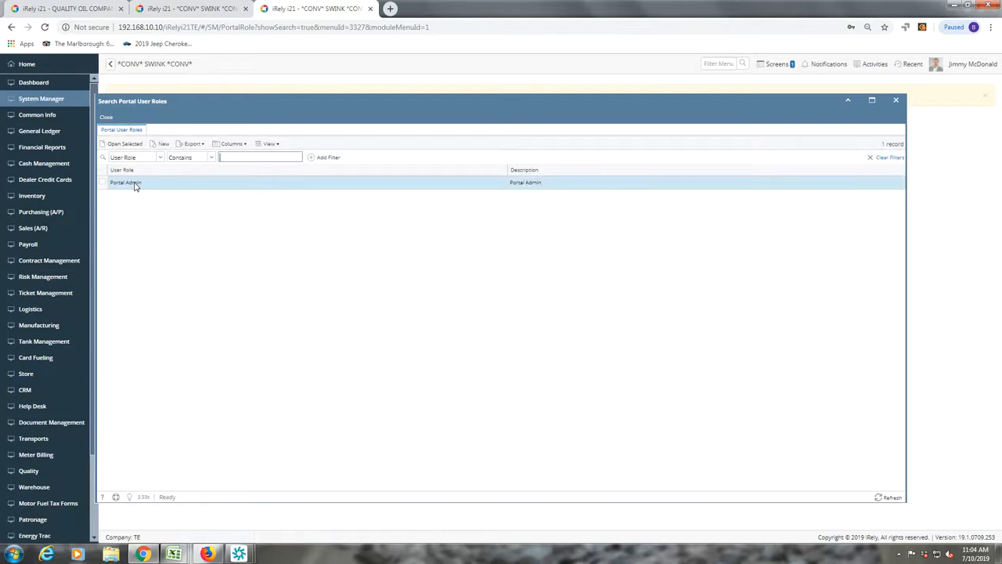
- Open the Portal Admin role, expand Account permissions and toggle Balance Inquiry
double_click(134, 183)
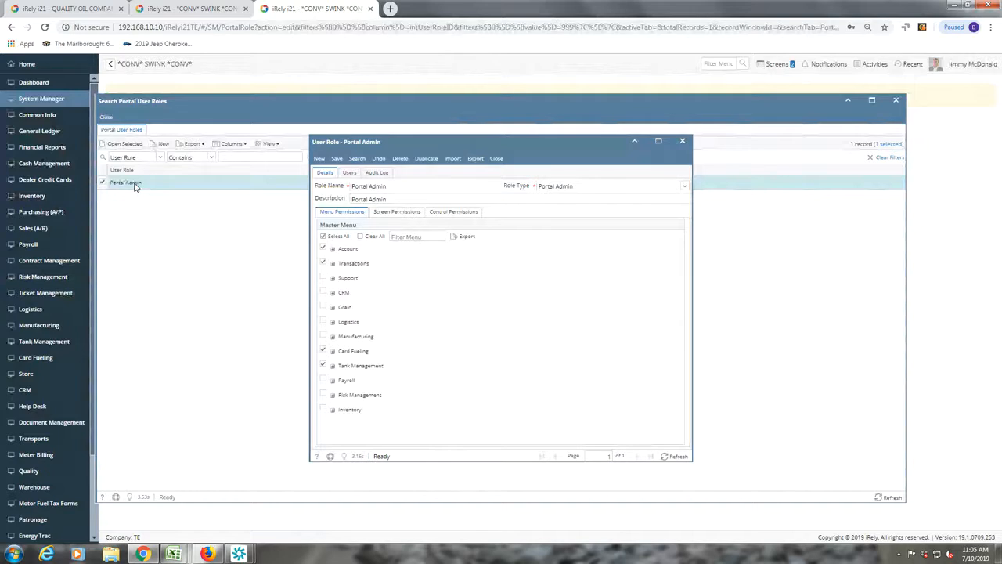
left_click(332, 249)
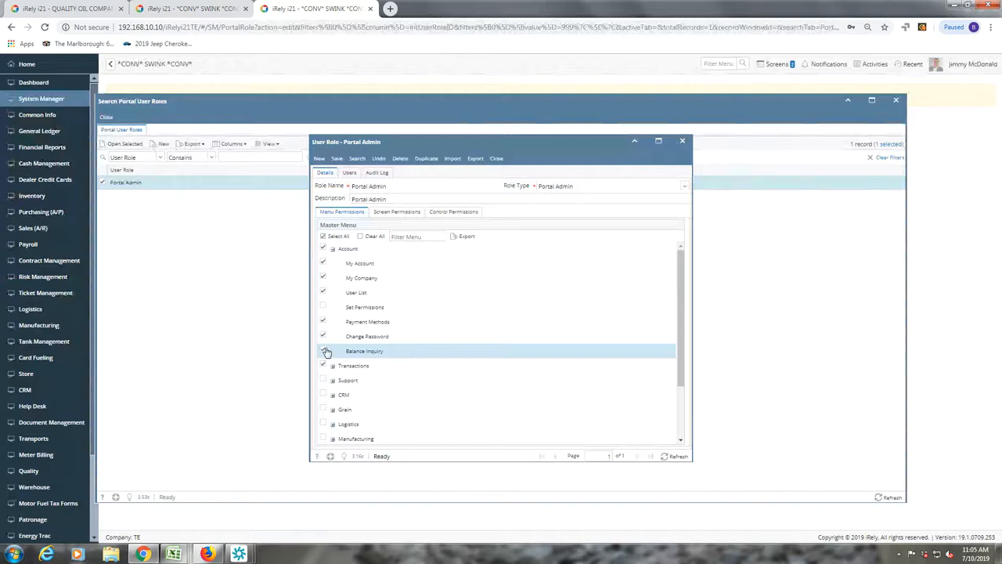
left_click(326, 352)
- Close the Portal Admin role and roles search, then go to Sales (A/R)
left_click(498, 159)
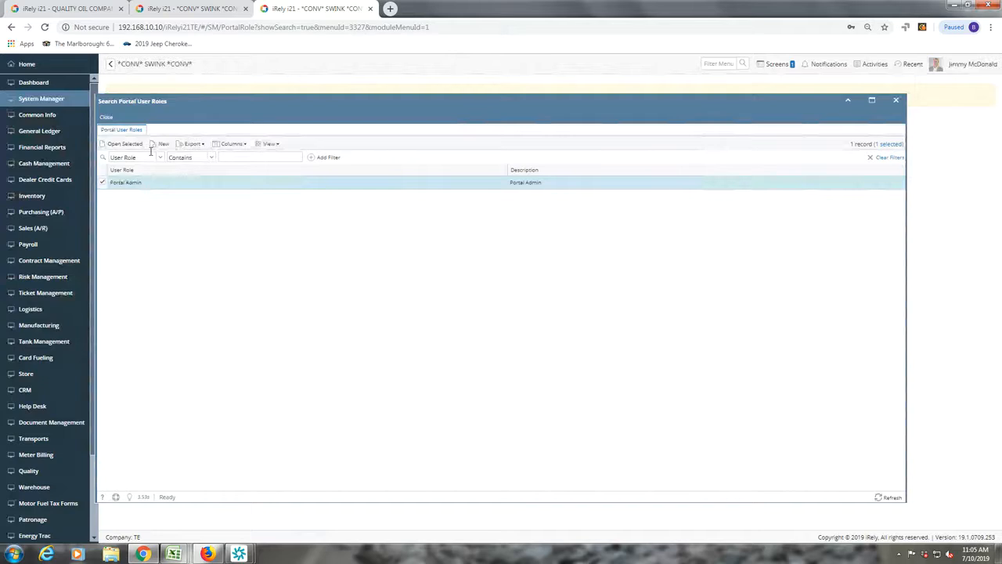
left_click(106, 117)
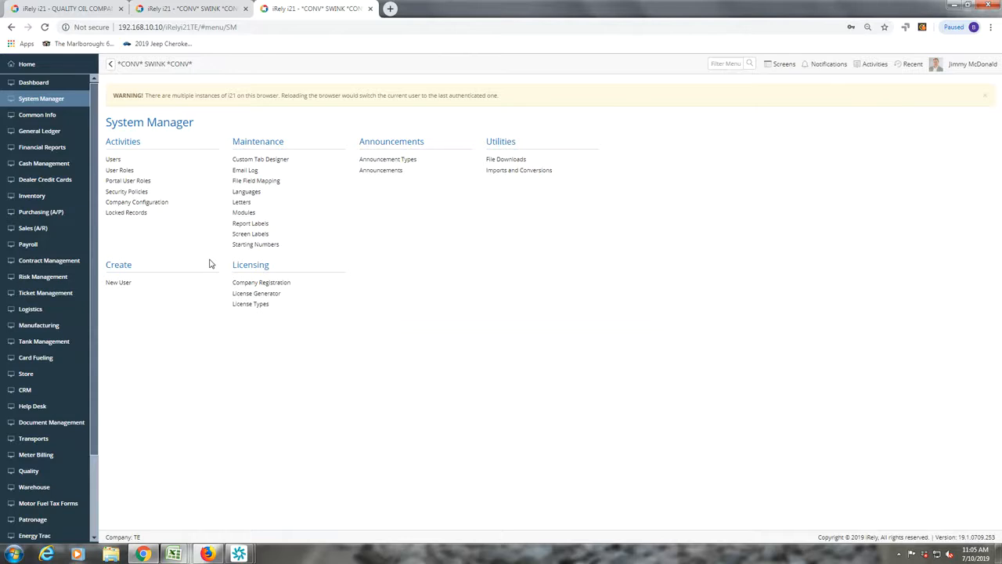
left_click(36, 231)
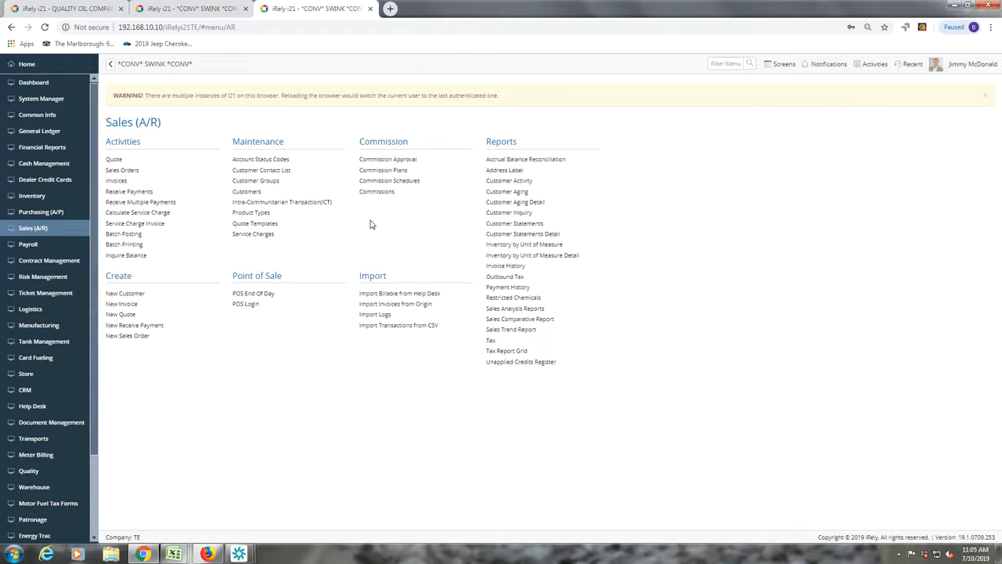
- Open the Customers search and add a filter row for the Name column
left_click(249, 191)
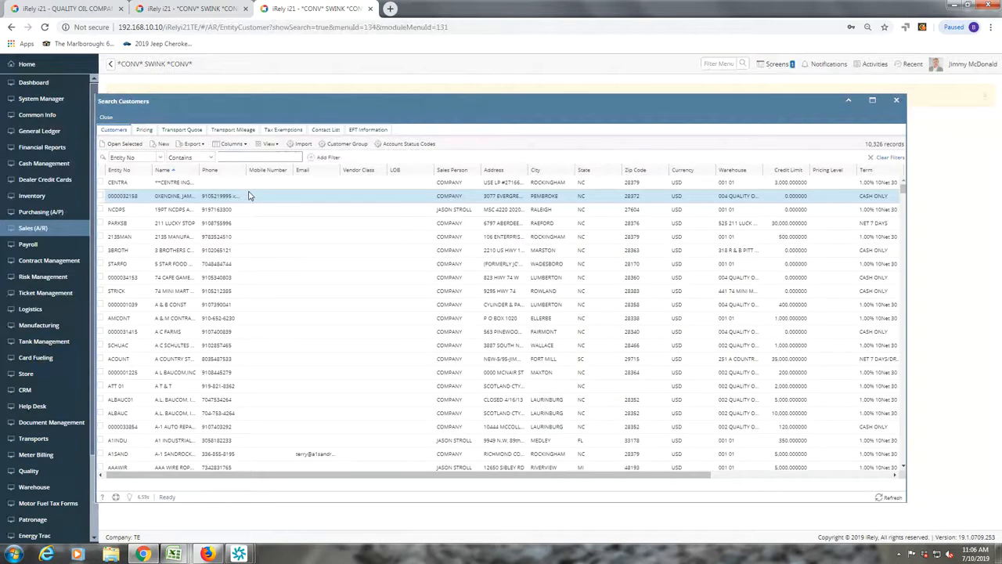
type("seven")
left_click(161, 158)
left_click(155, 176)
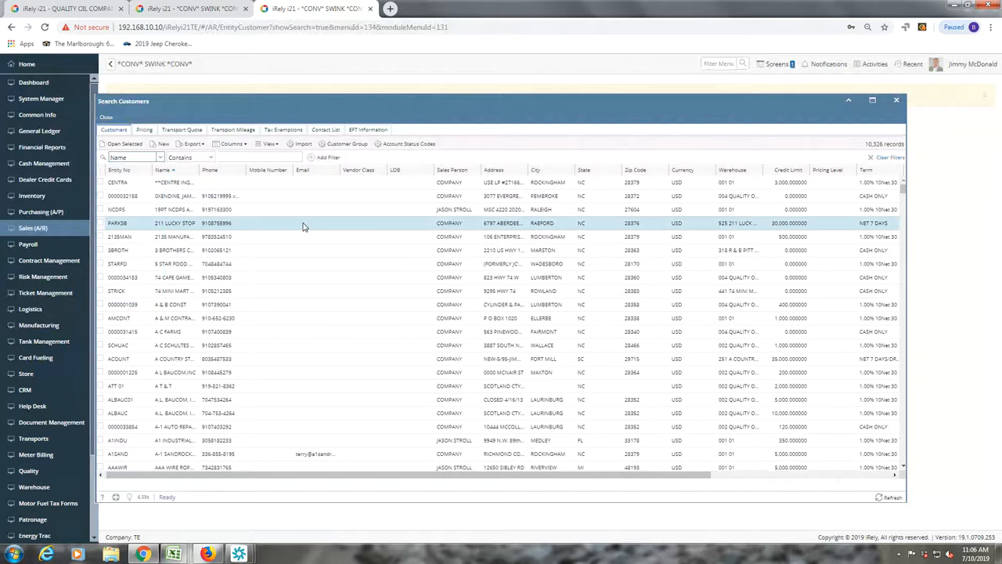
left_click(196, 170)
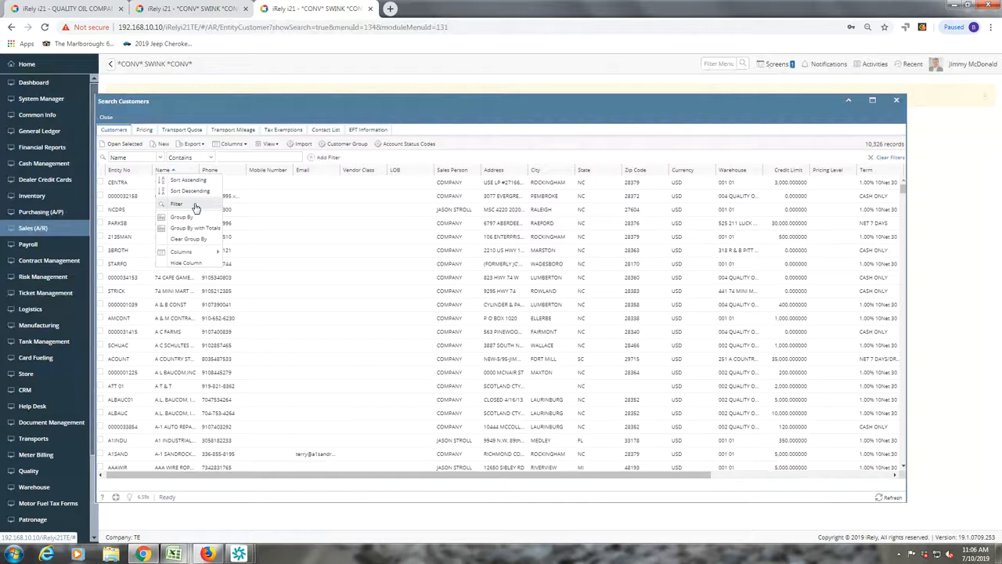
left_click(177, 204)
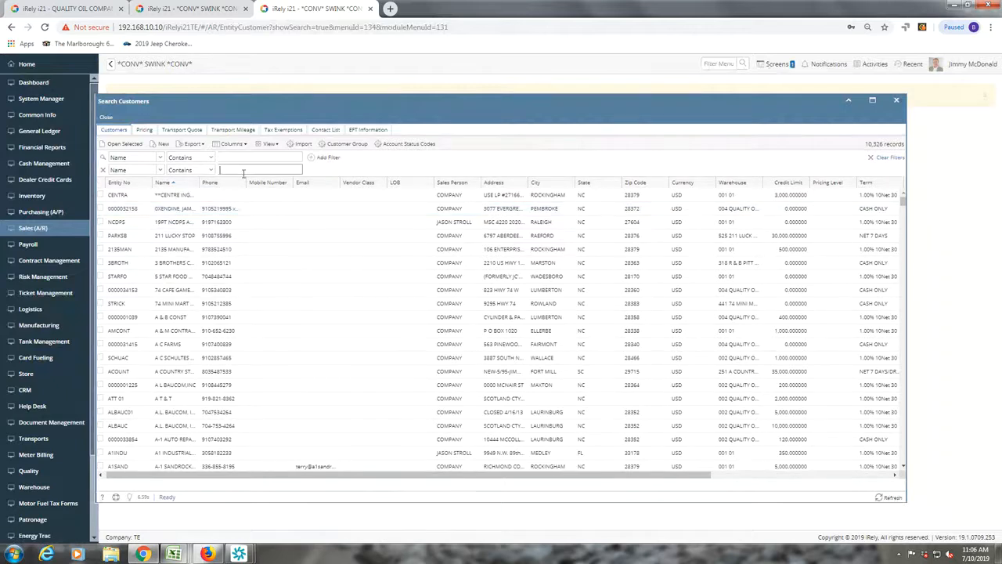
- Filter customers by Entity No containing 'seven' and select the SEVENL row
type("seven")
left_click(133, 170)
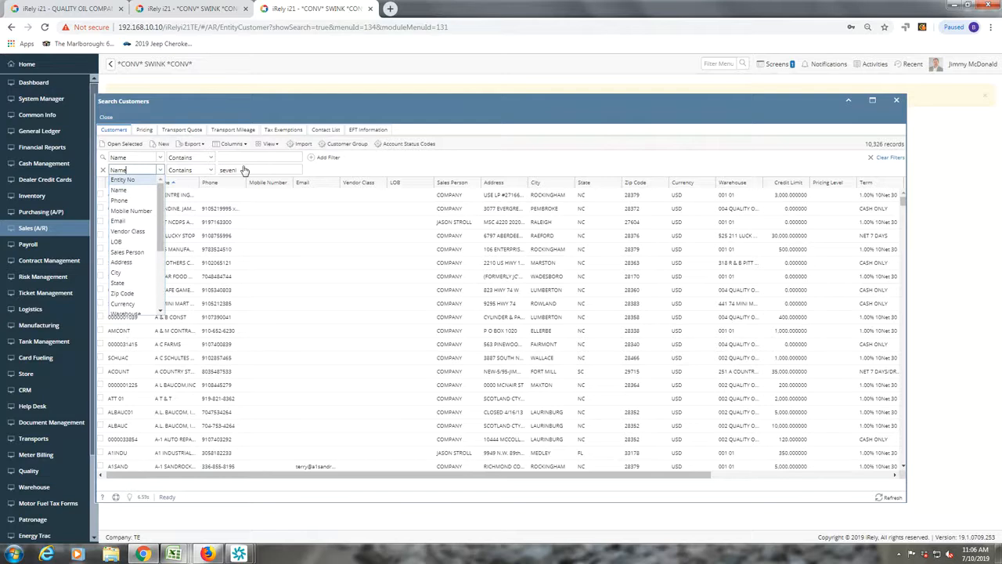
left_click(122, 179)
left_click(245, 170)
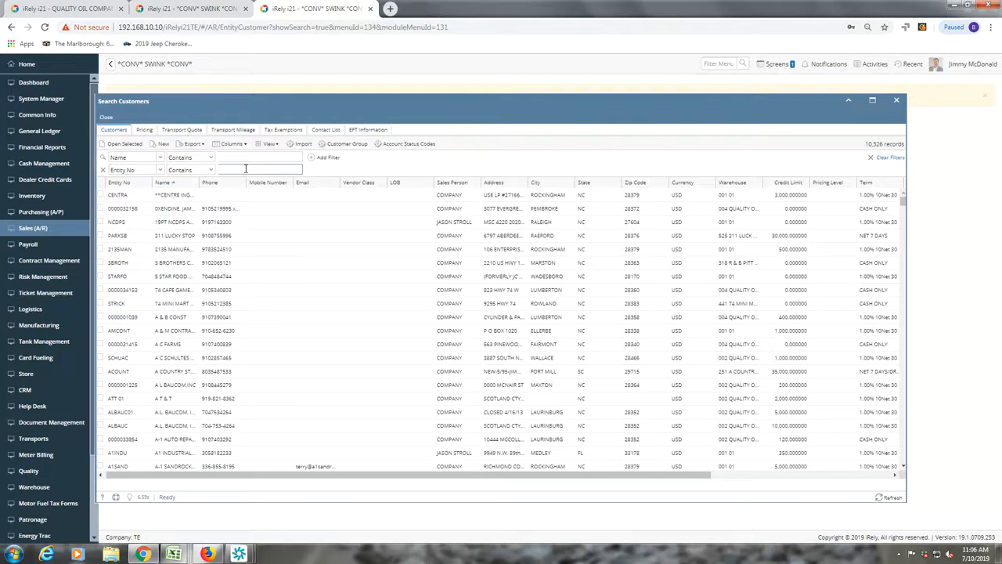
type("sevenl")
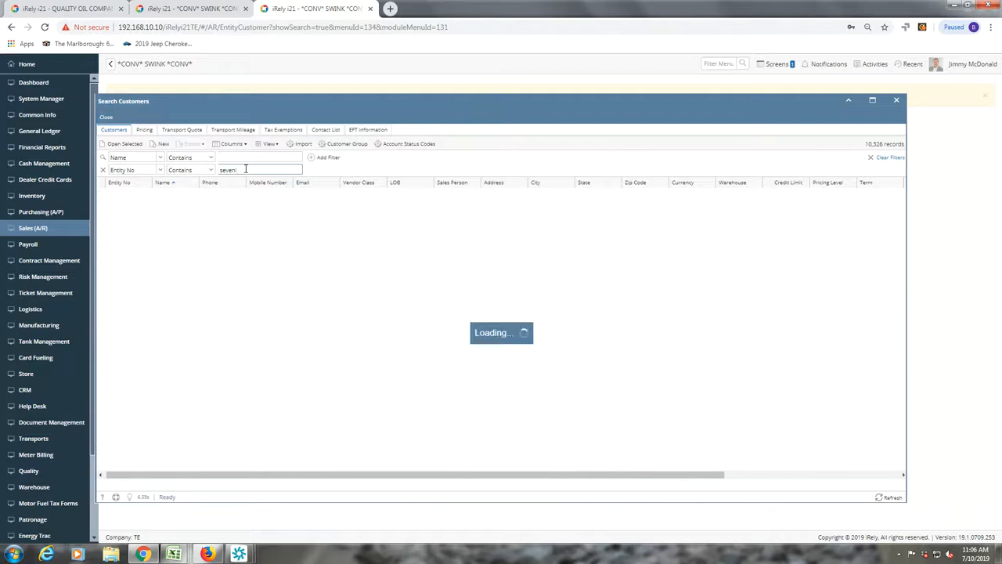
left_click(186, 198)
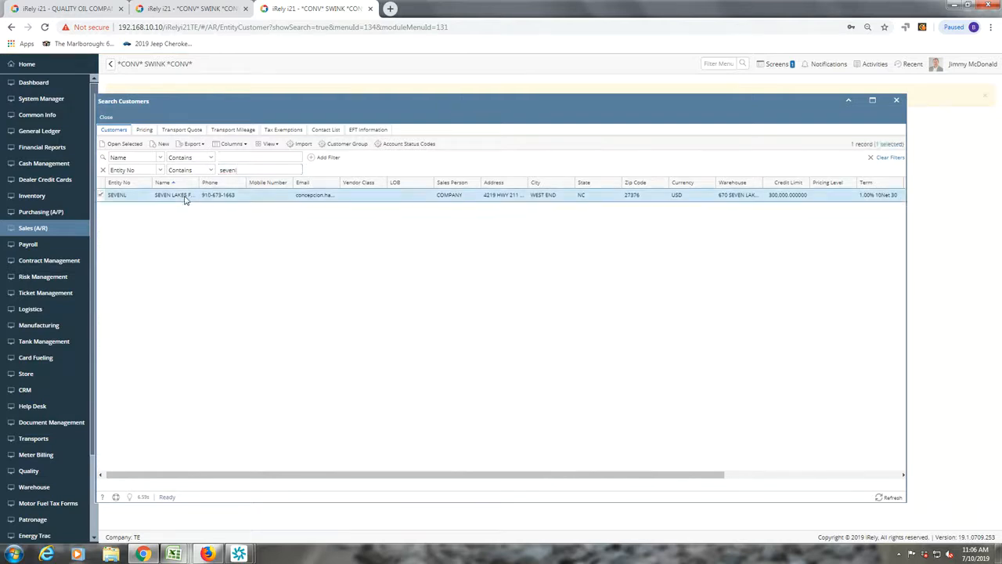
- Open the SEVENL customer record, dismiss the inquiry notice, and zoom the browser to 110%
double_click(186, 197)
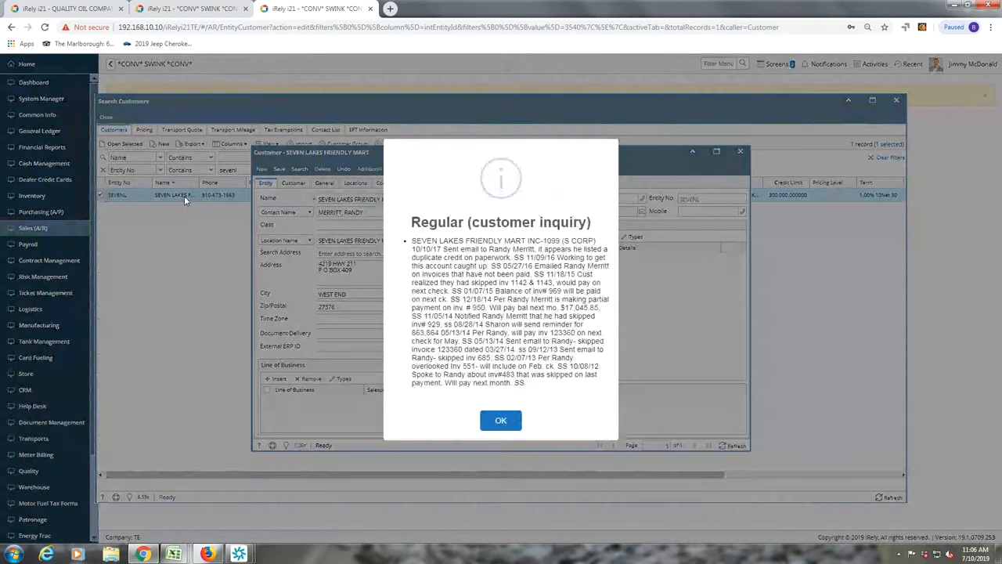
left_click(502, 420)
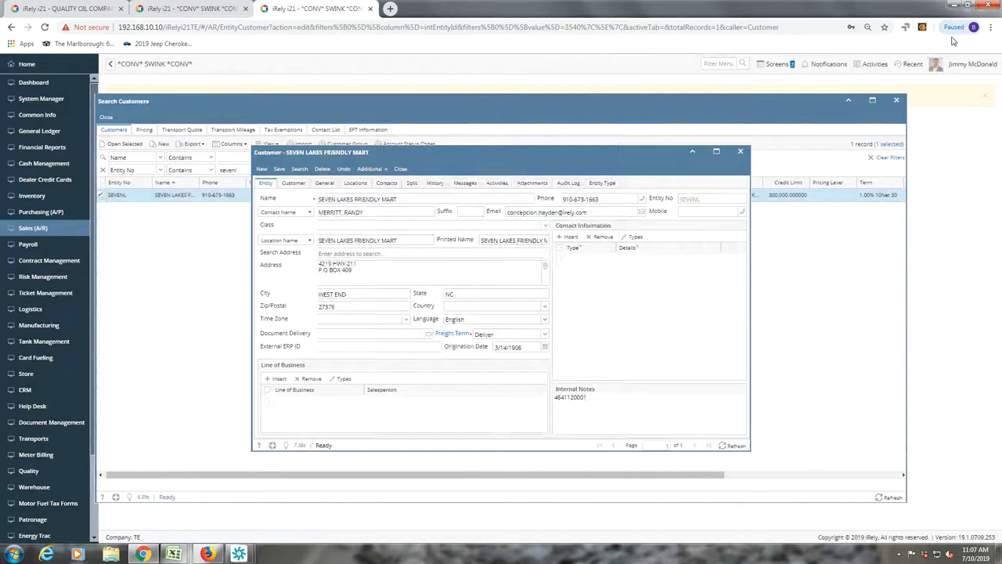
left_click(867, 28)
left_click(821, 47)
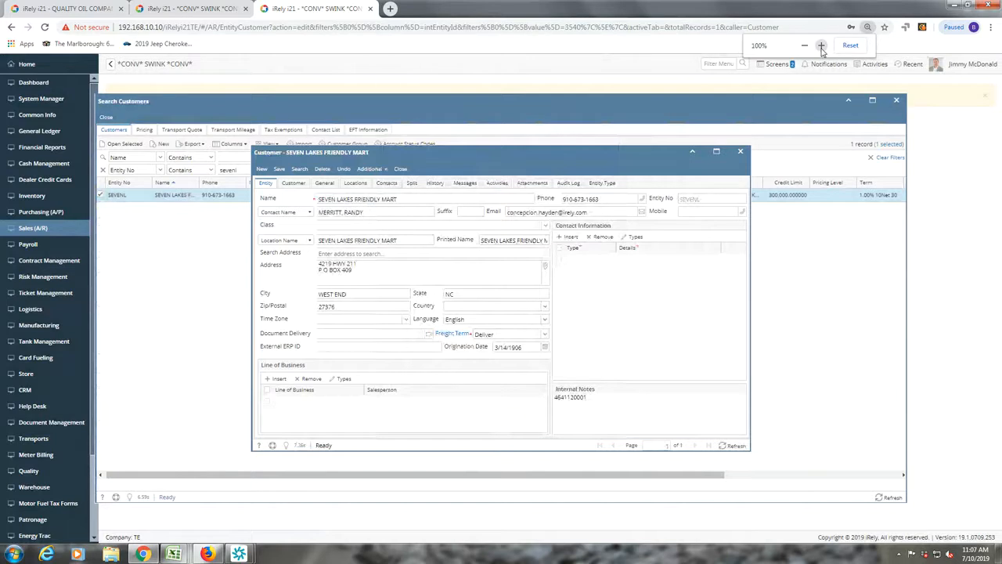
left_click(822, 47)
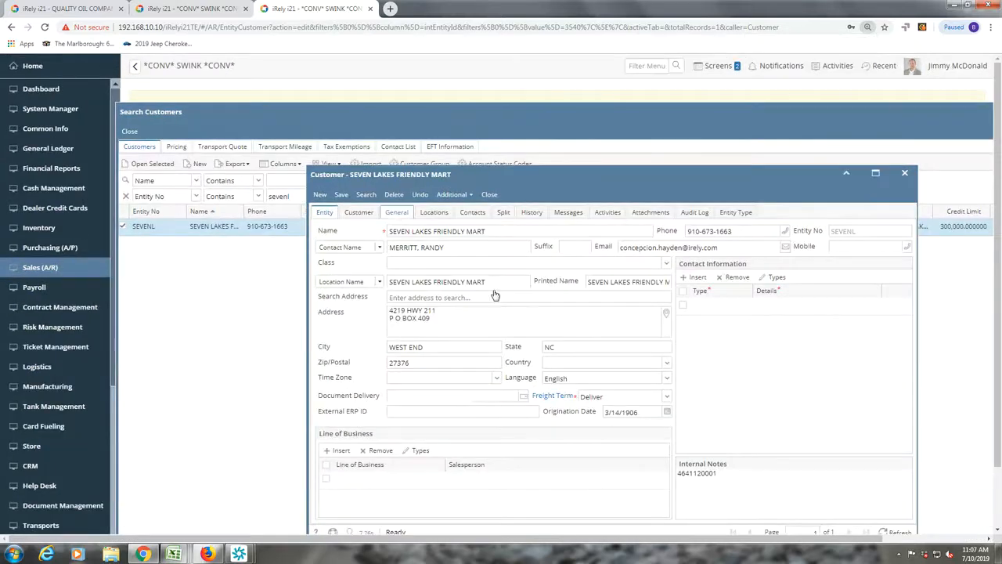
scroll(530, 316, "down", 1)
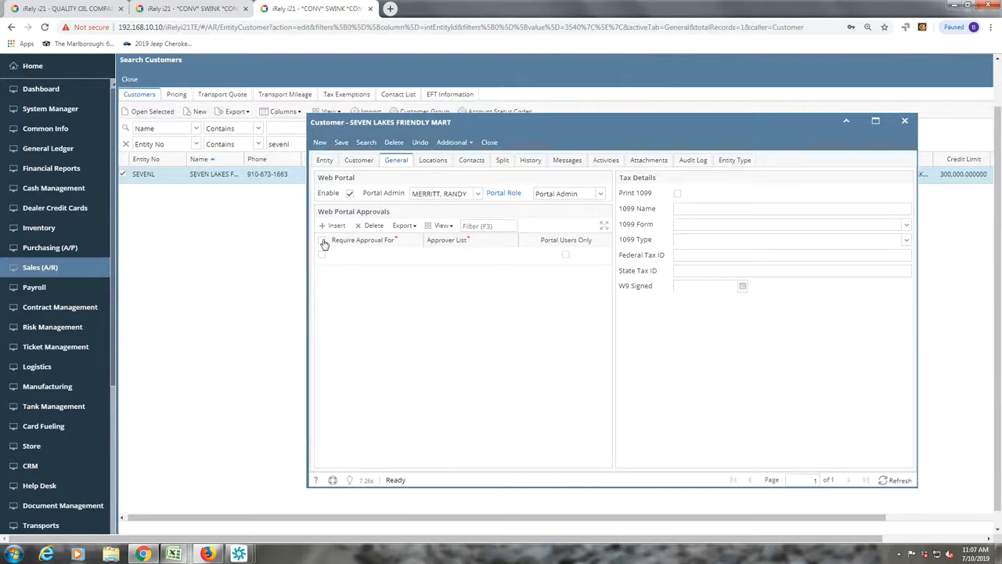
- Toggle the customer's web portal settings off and back on, then select its portal contact under Contacts
left_click(322, 241)
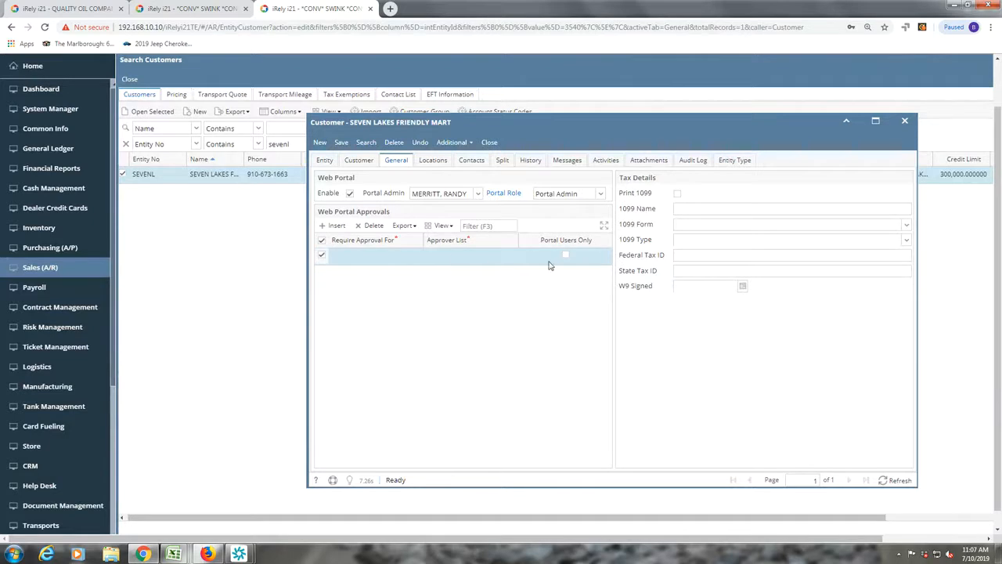
left_click(322, 241)
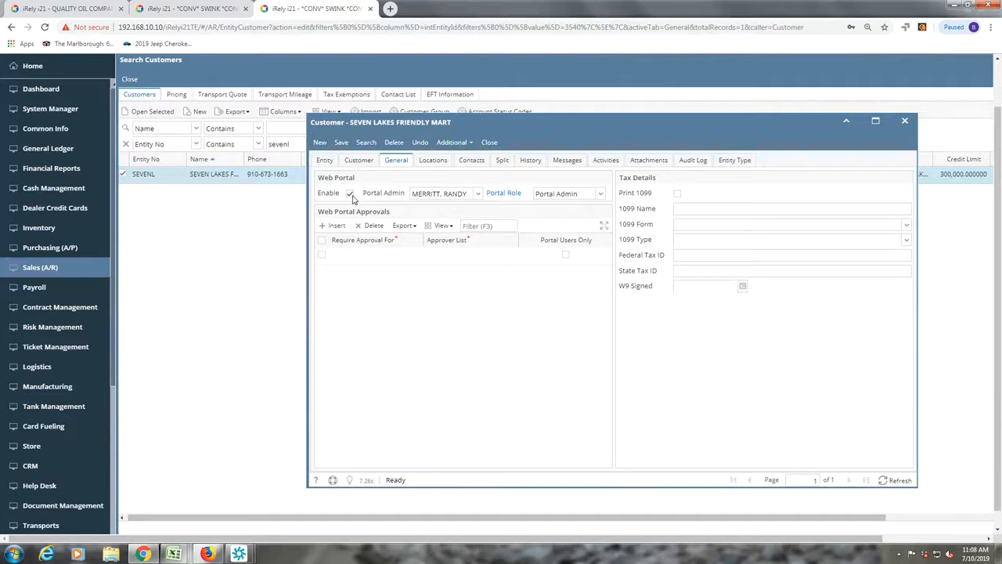
left_click(351, 195)
left_click(352, 196)
left_click(478, 165)
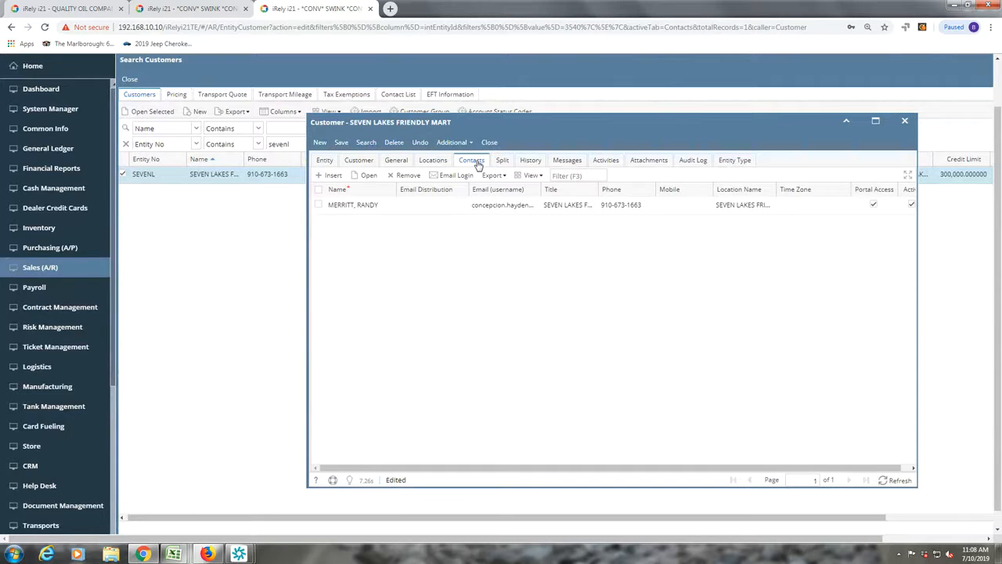
left_click(365, 207)
- Open the Seven Lakes portal contact's Entity Contact record with its Portal Admin role
double_click(364, 205)
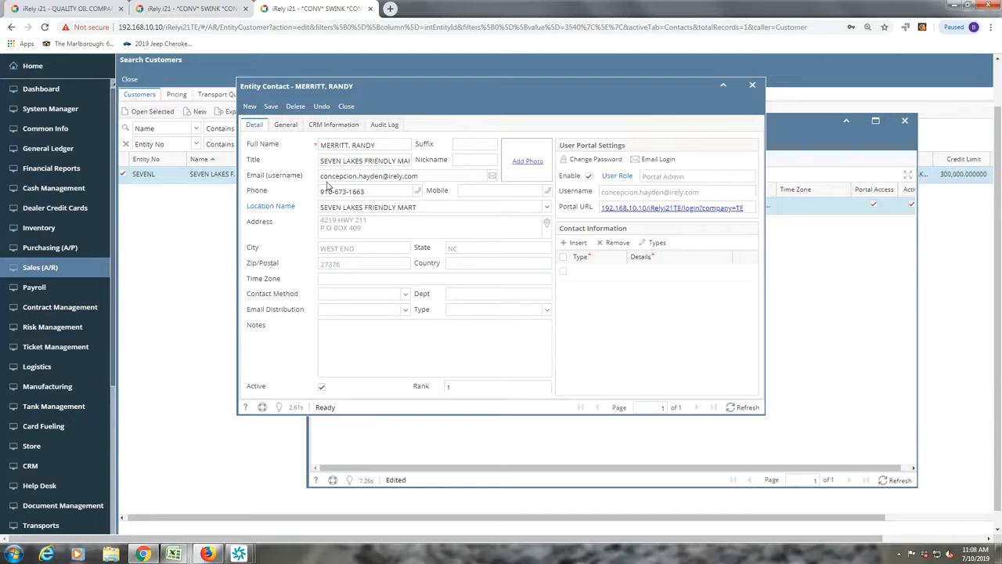
- Create a new contact from a saved suggestion with portal access as a Non-Admin User, and save it
left_click(250, 108)
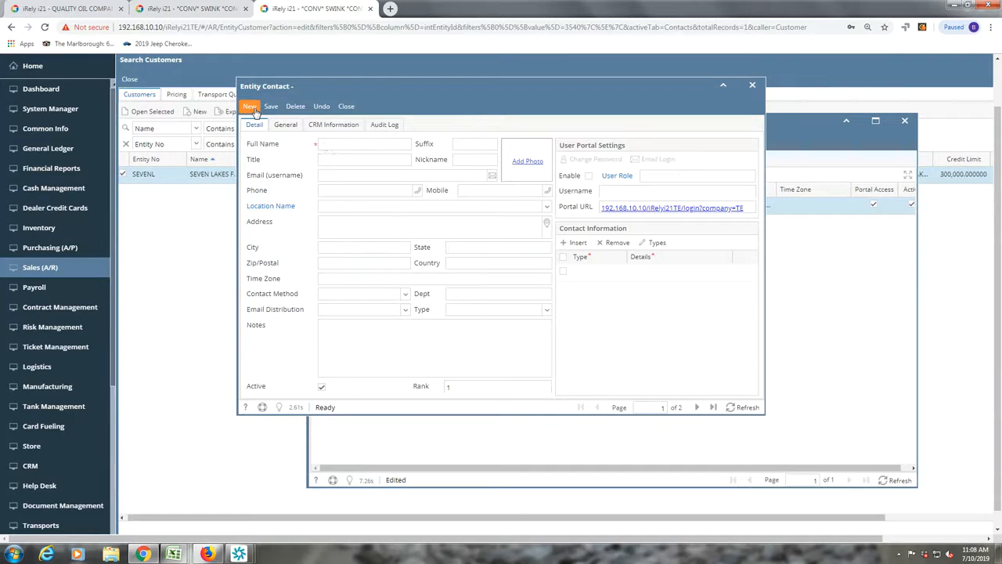
left_click(325, 145)
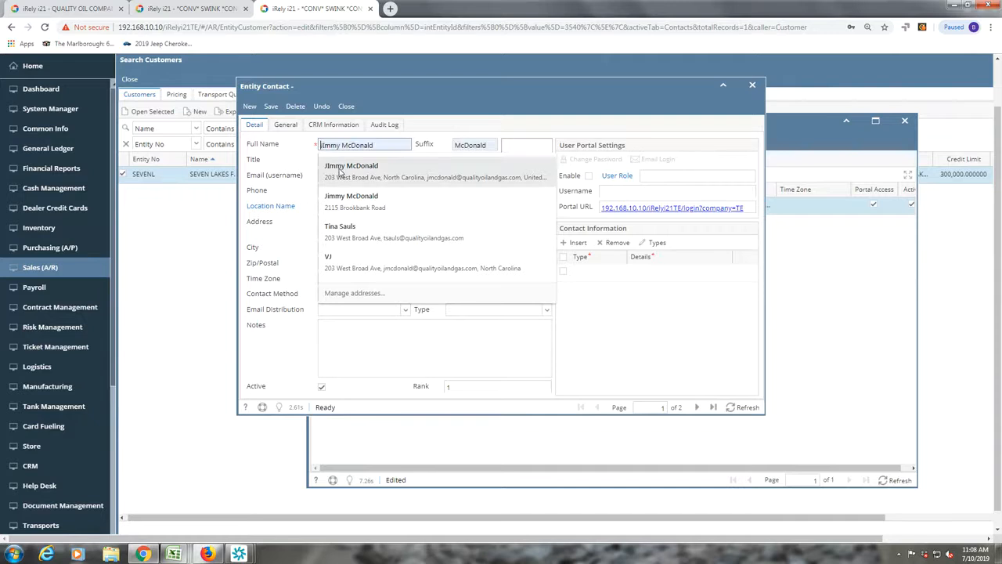
left_click(344, 171)
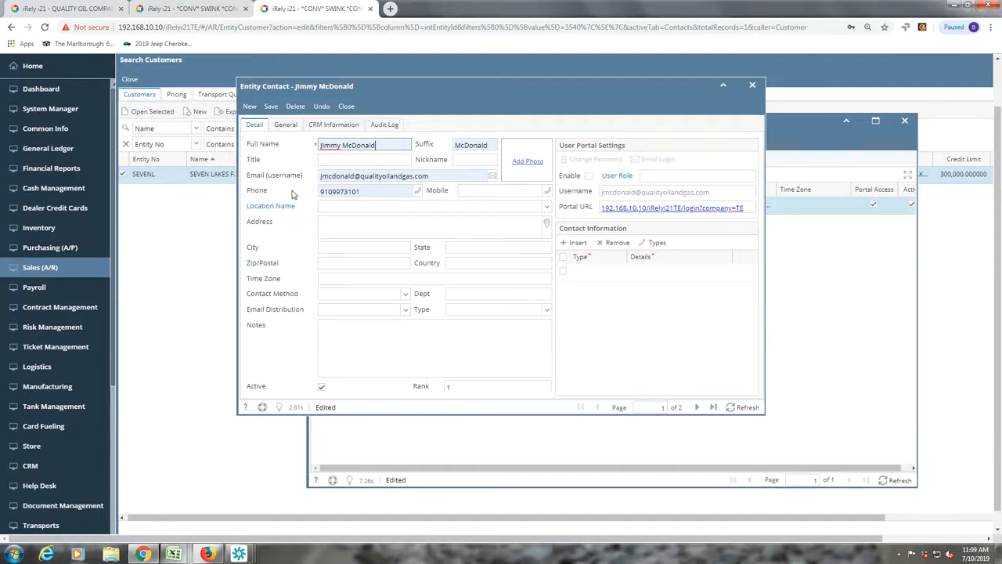
left_click(588, 177)
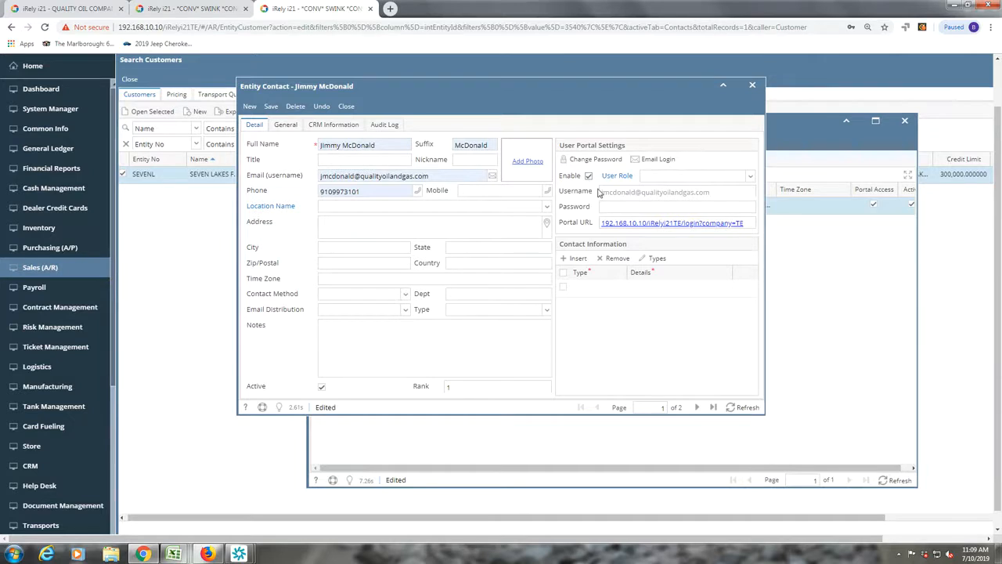
left_click(749, 177)
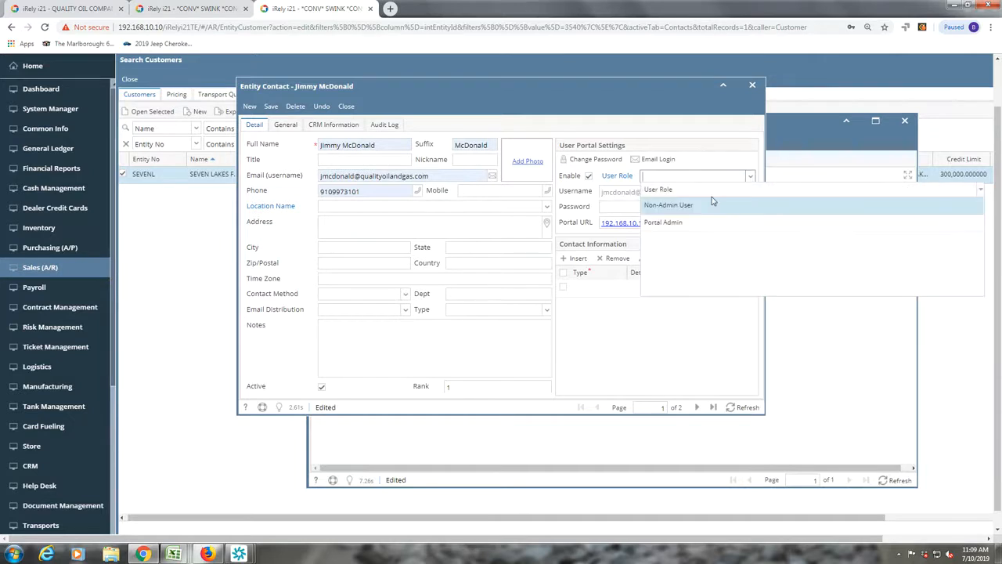
left_click(672, 224)
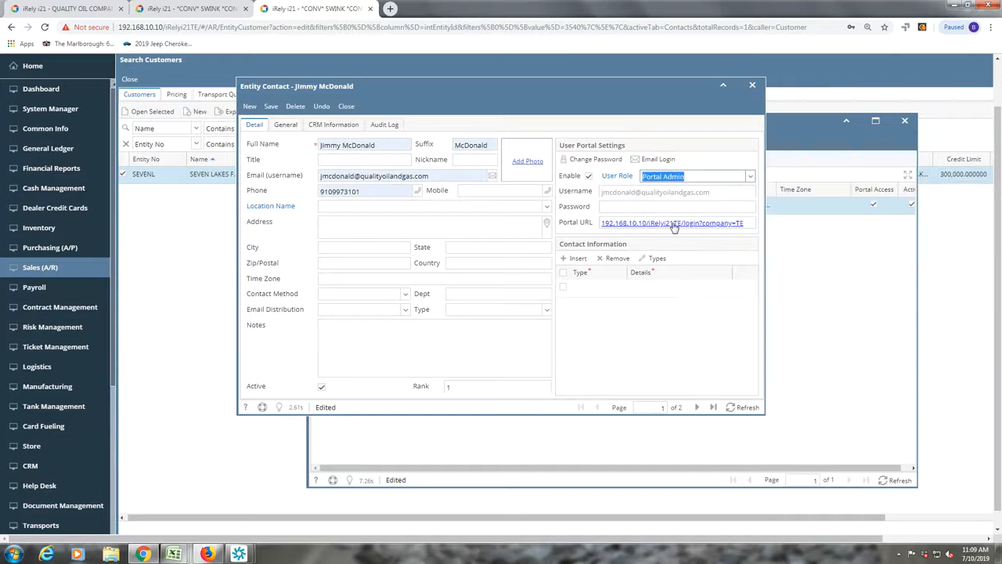
left_click(750, 180)
left_click(689, 206)
left_click(271, 107)
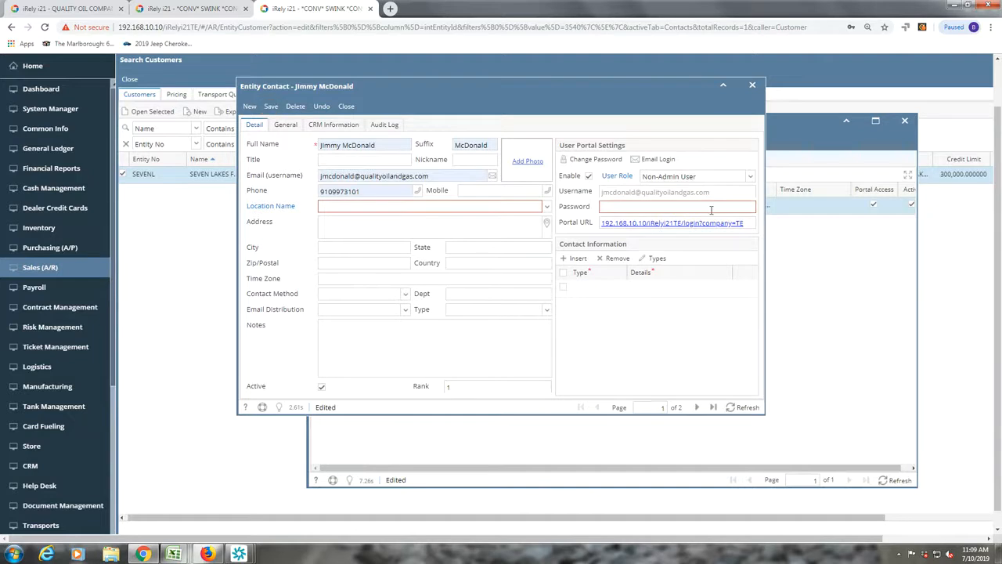
- Set the contact's location to SEVEN LAKES FRIENDLY MART, enter a portal password, save and close
left_click(348, 208)
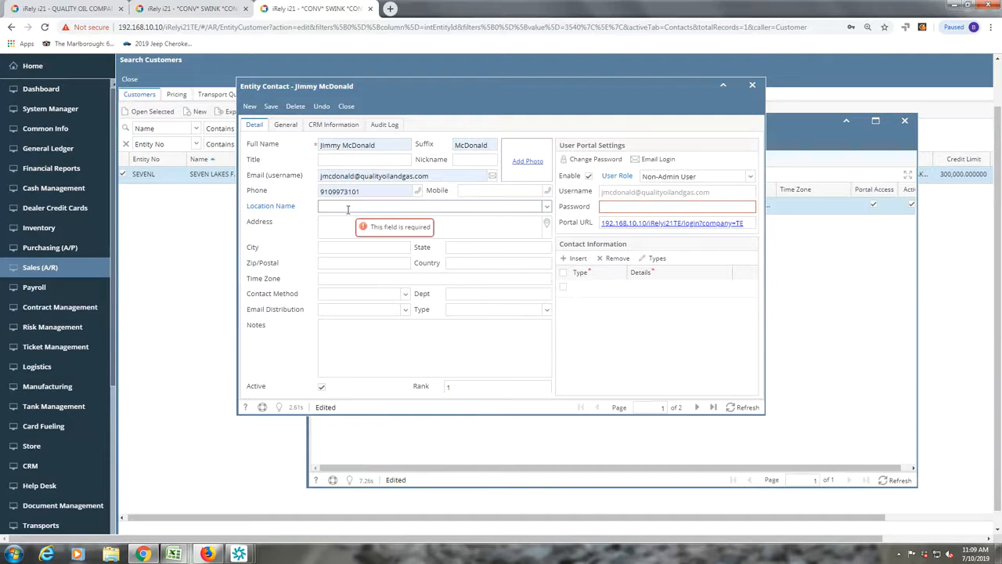
type("seven lakes")
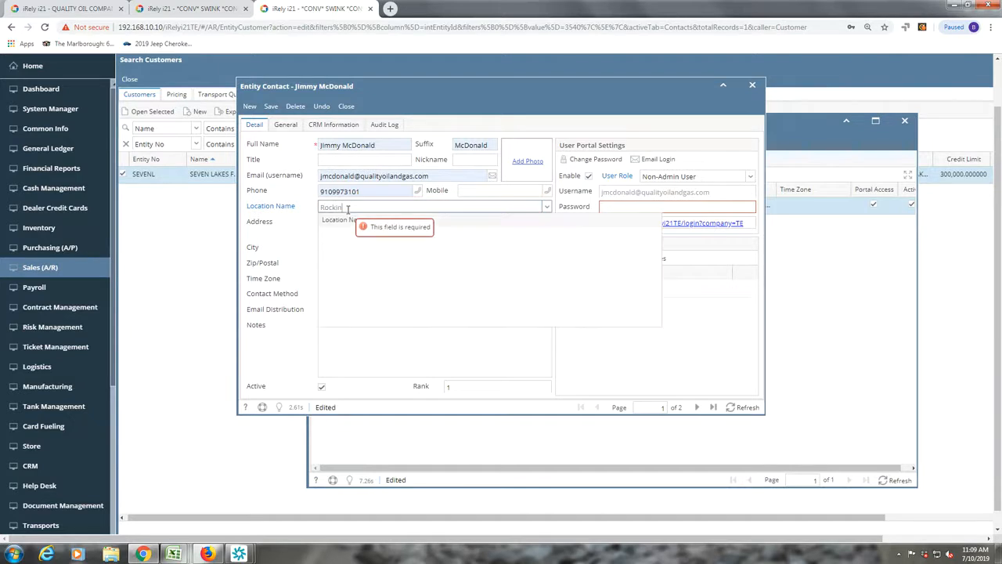
key("Tab")
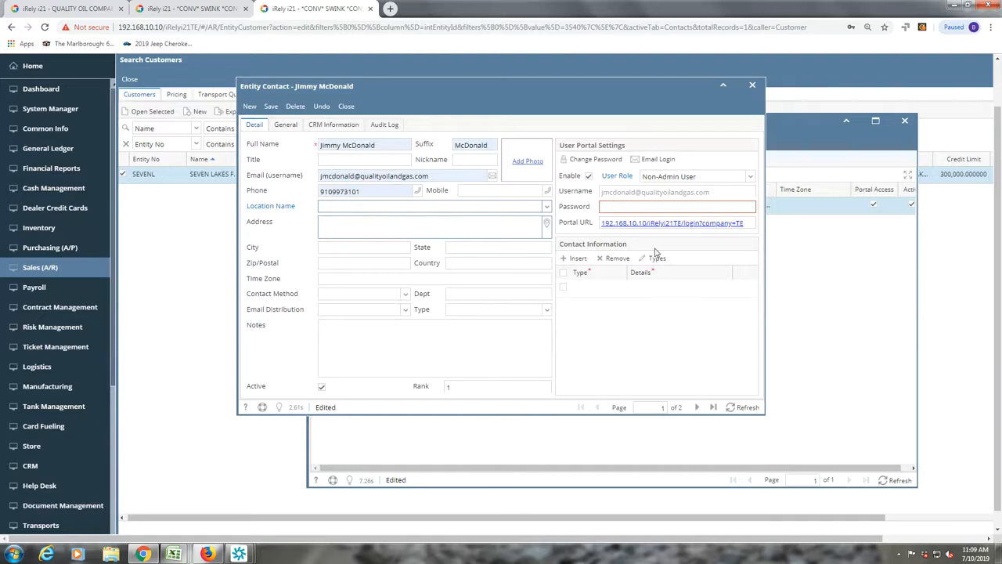
left_click(548, 209)
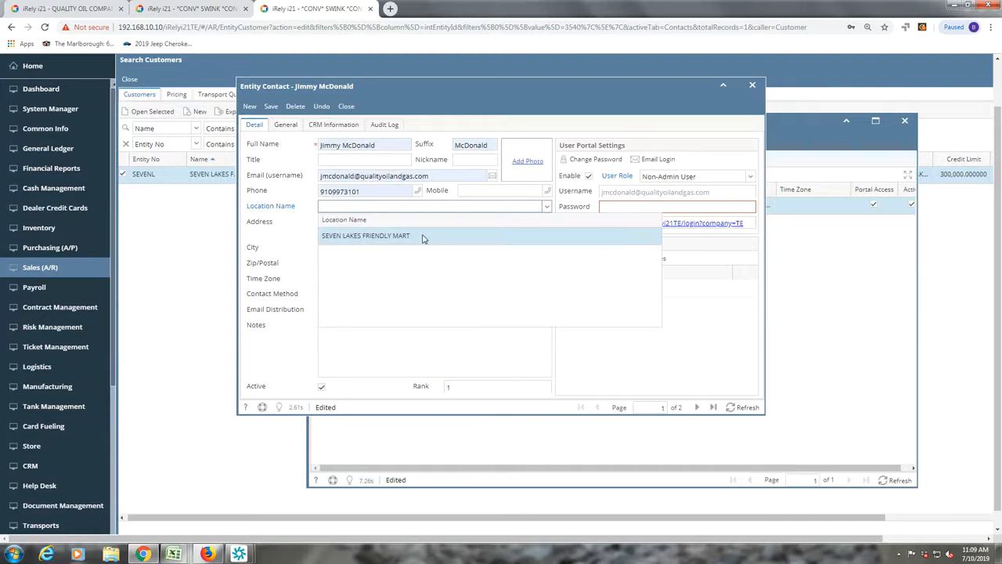
left_click(423, 236)
left_click(613, 208)
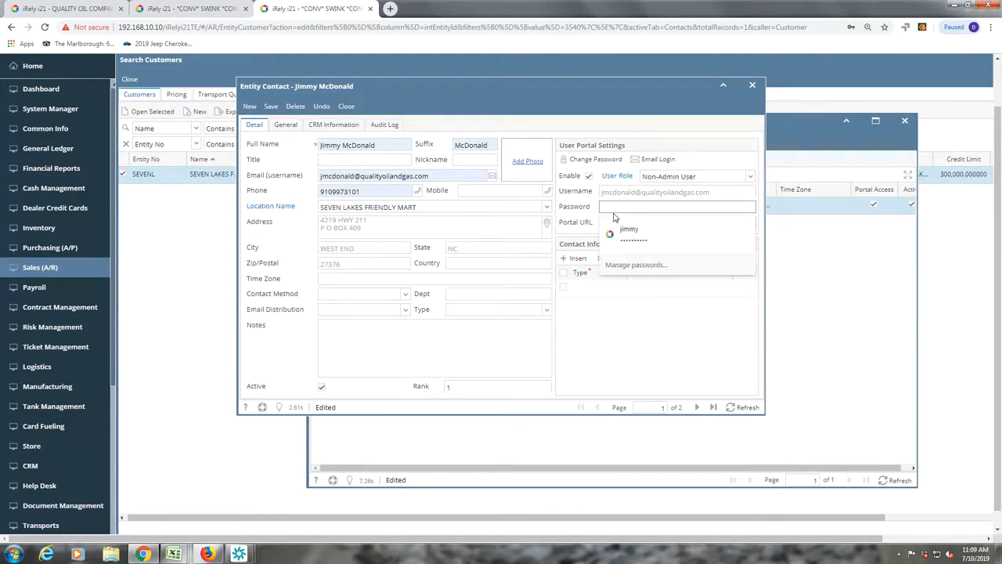
type("••••••")
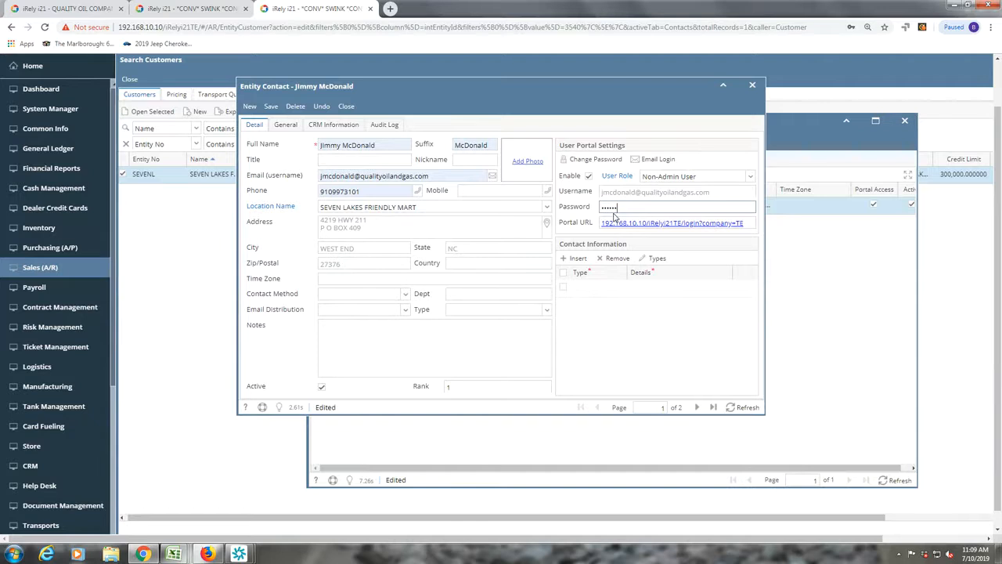
key("Tab")
left_click(268, 110)
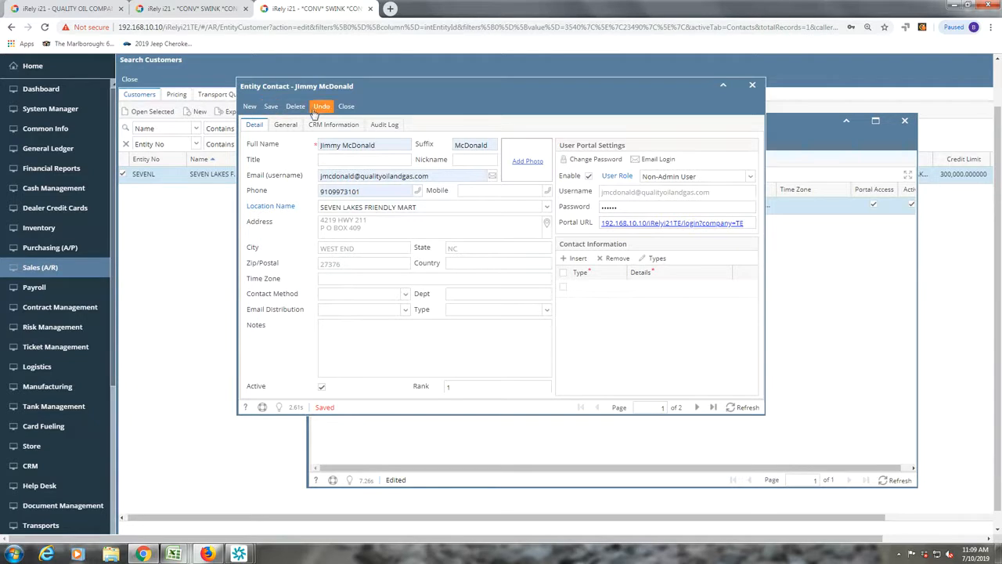
left_click(350, 107)
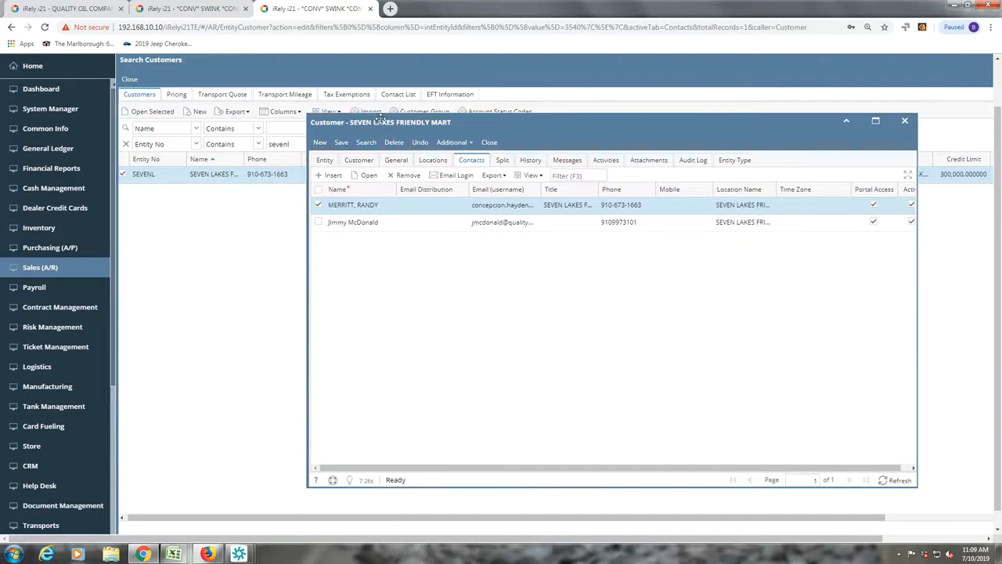
- Close the Customer record and load 192.168.10.10/iRelyi21TE/ in a new browser tab
left_click(486, 146)
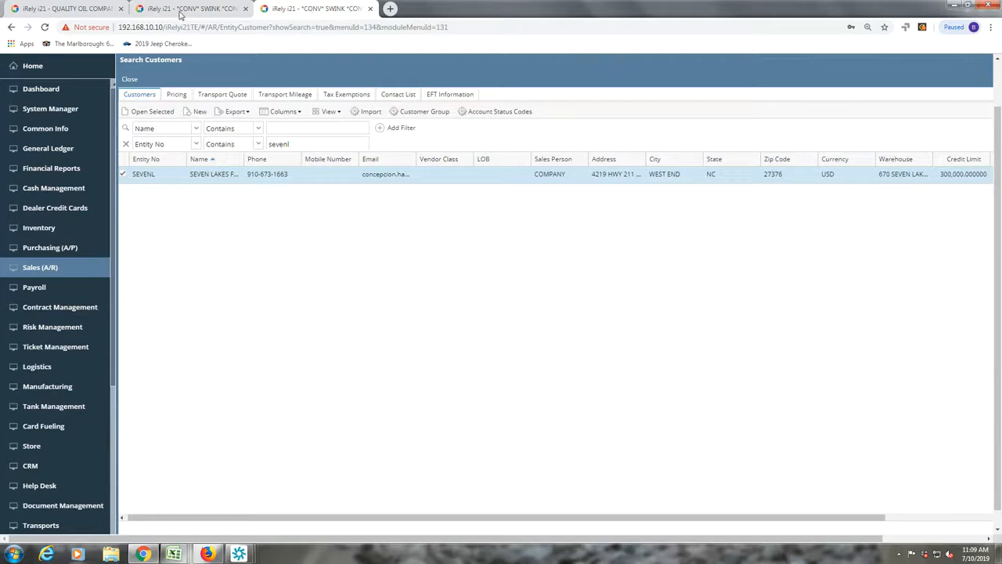
left_click(173, 9)
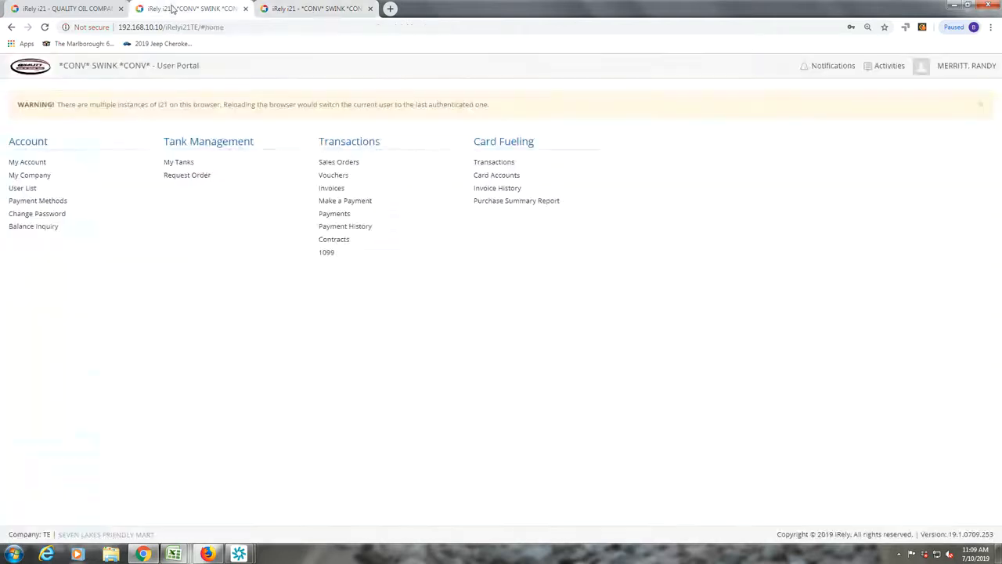
left_click(390, 9)
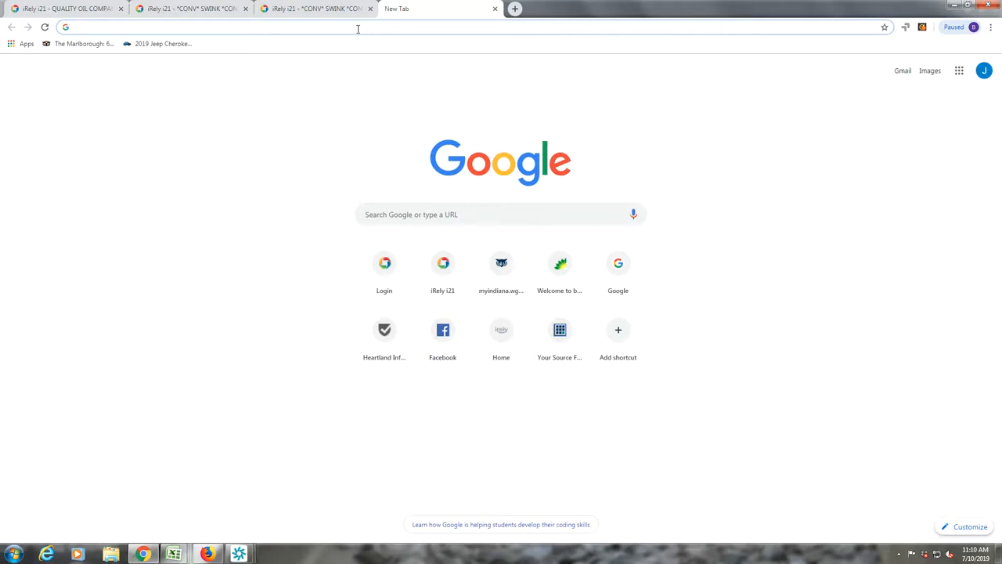
left_click(359, 32)
type("192")
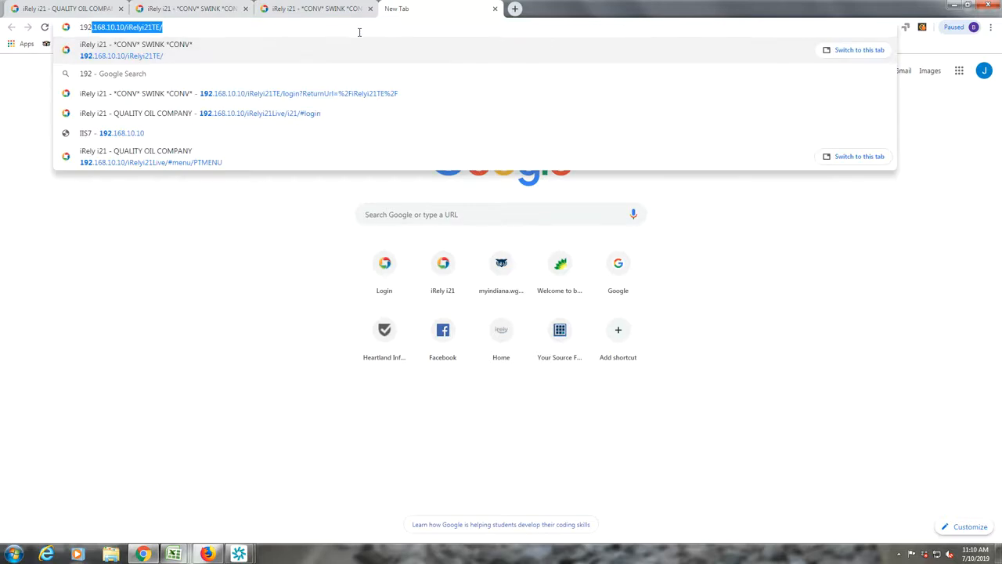
left_click(149, 56)
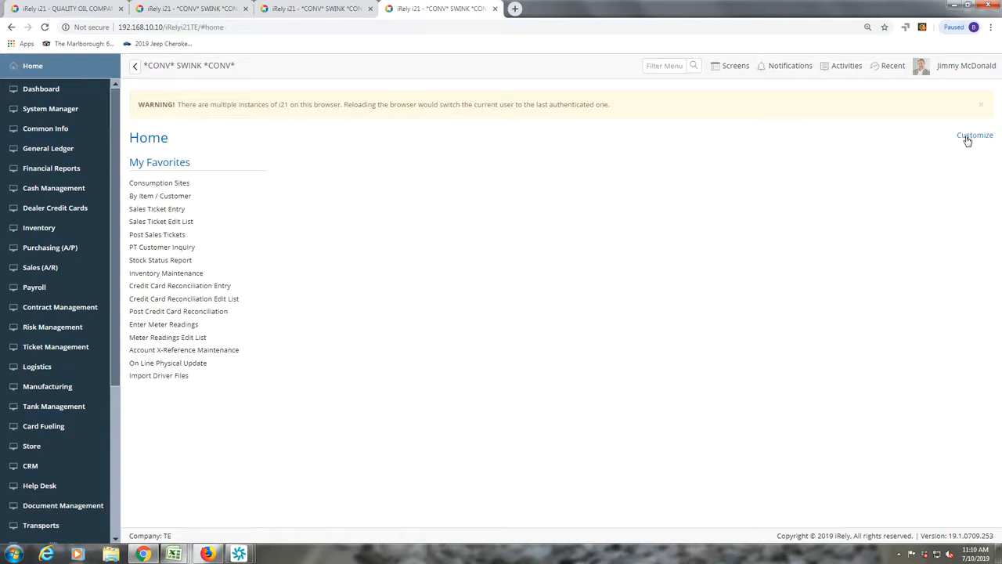
- Log out of the current i21 admin session and confirm with Yes
left_click(963, 66)
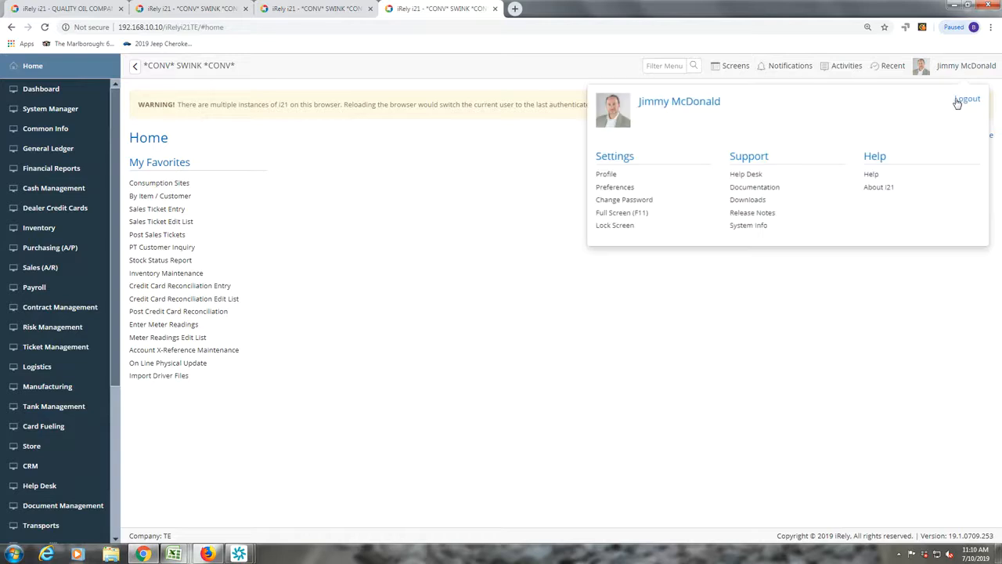
left_click(959, 100)
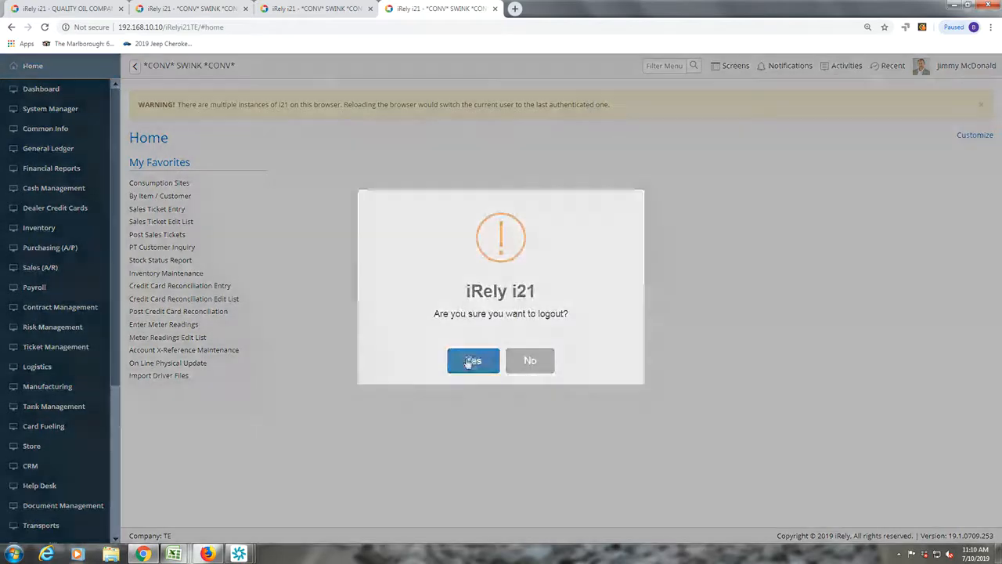
left_click(469, 361)
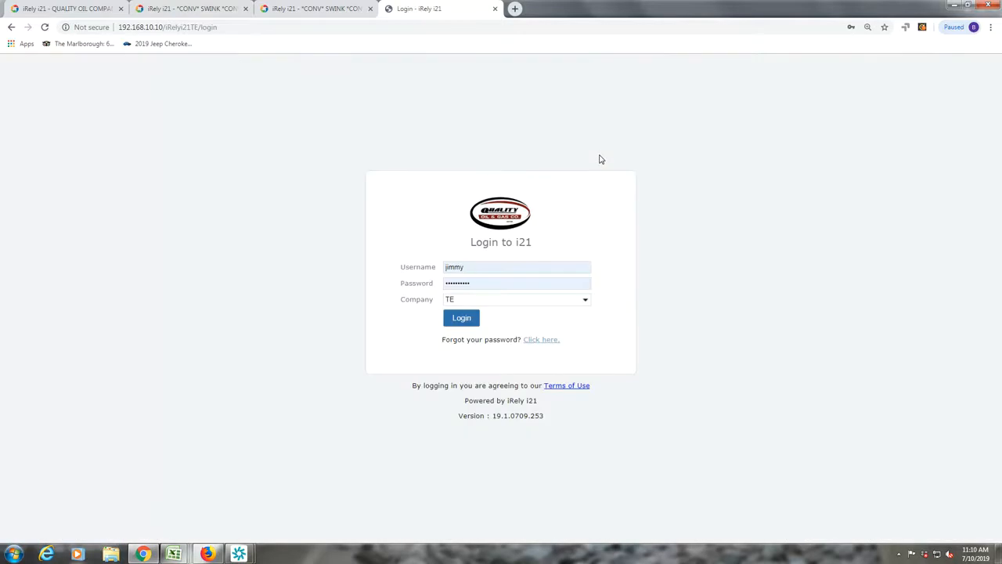
- Fill the login with the portal contact's saved username and retype the password
left_click(489, 267)
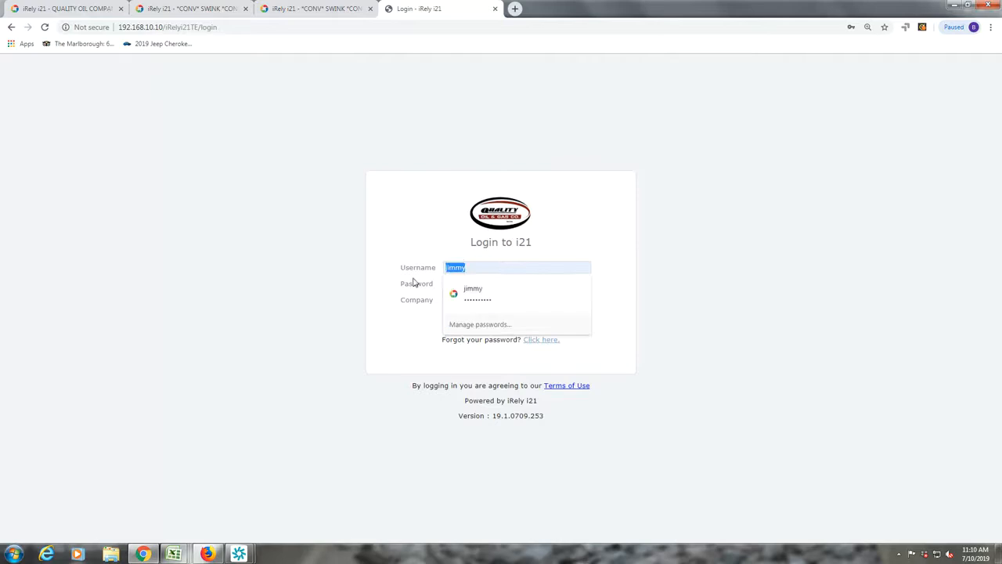
left_click(454, 295)
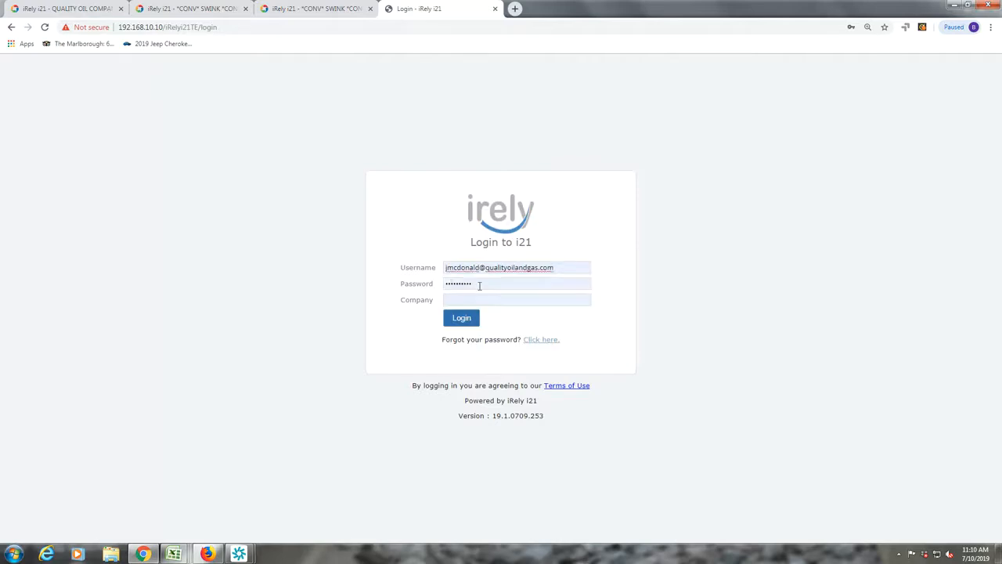
left_click(480, 285)
type("***")
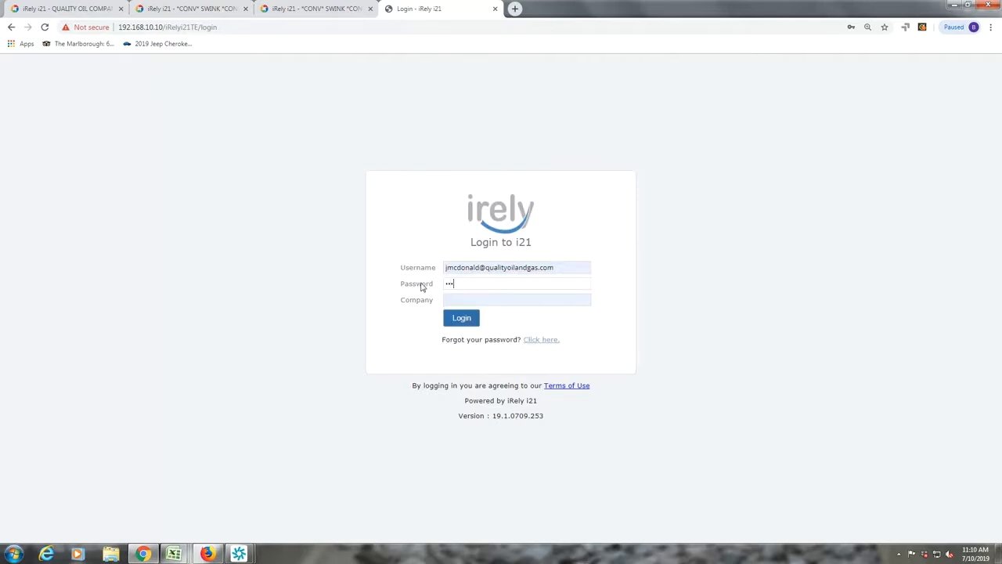
type("***")
- Set the login company, first entering 01, then choosing TE from the company list
left_click(451, 300)
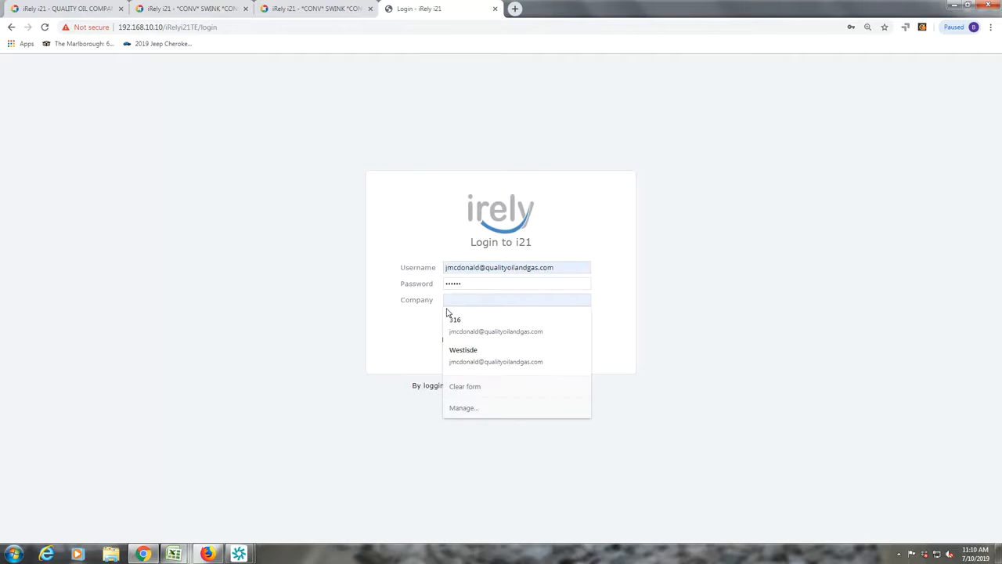
left_click(351, 352)
left_click(585, 299)
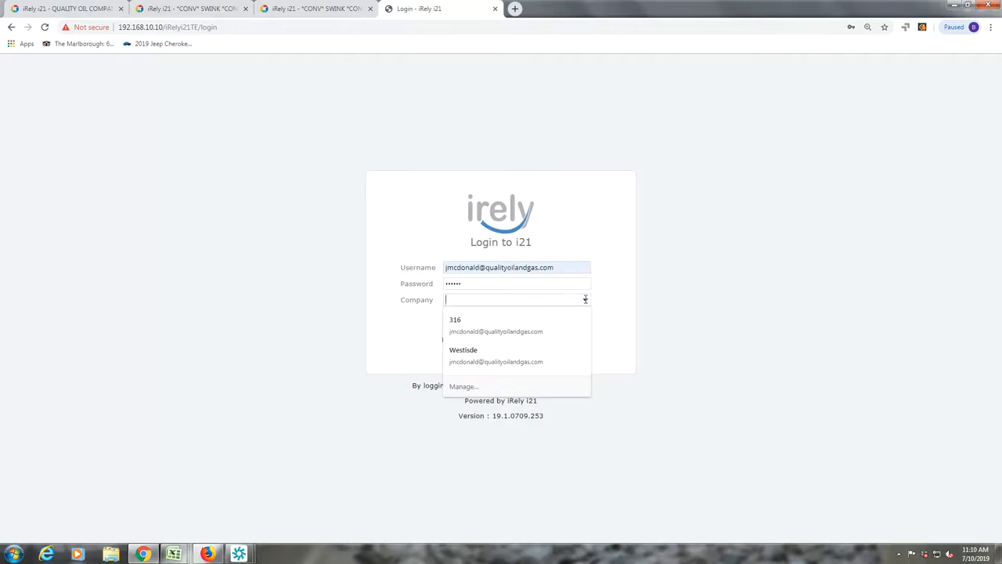
left_click(383, 350)
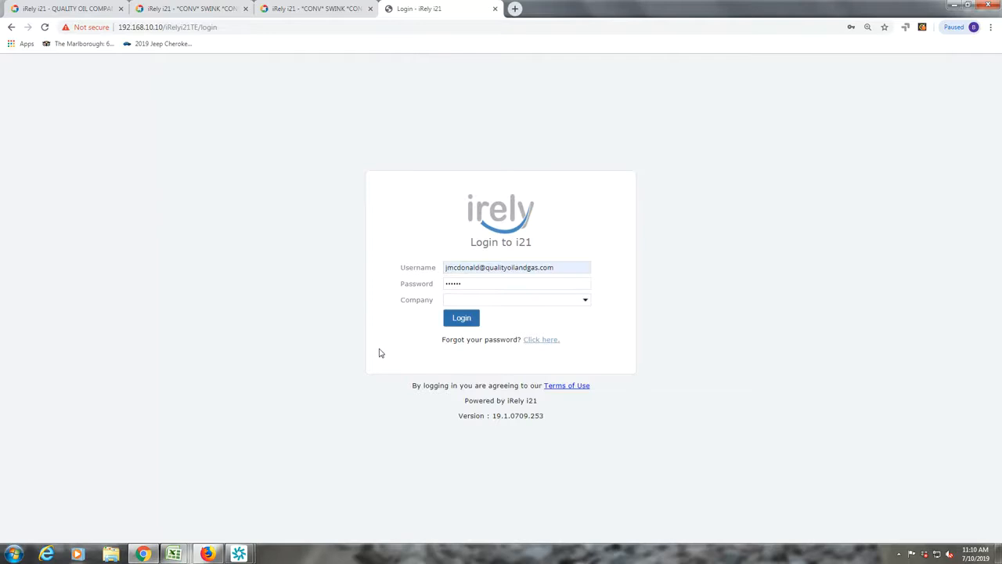
left_click(585, 299)
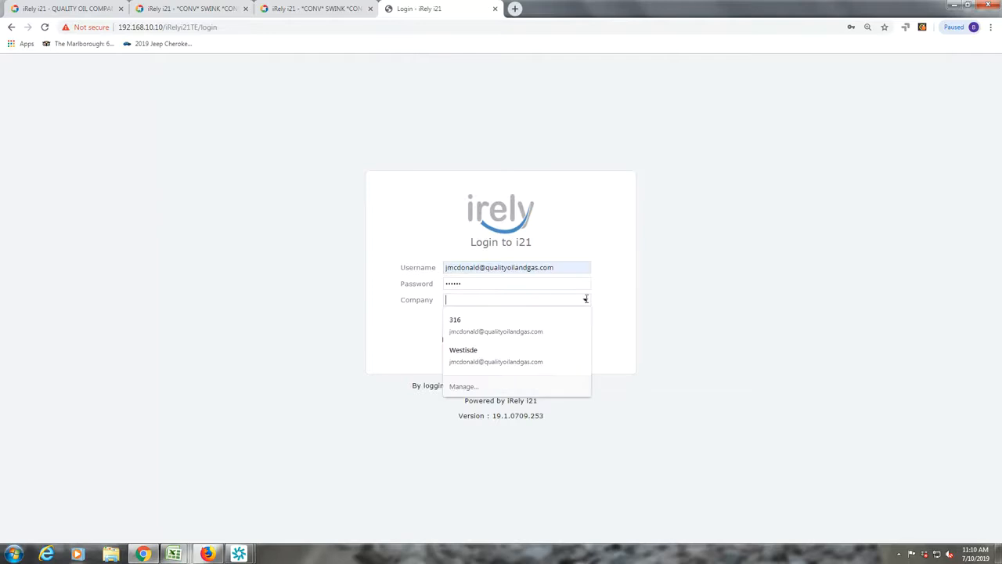
left_click(375, 352)
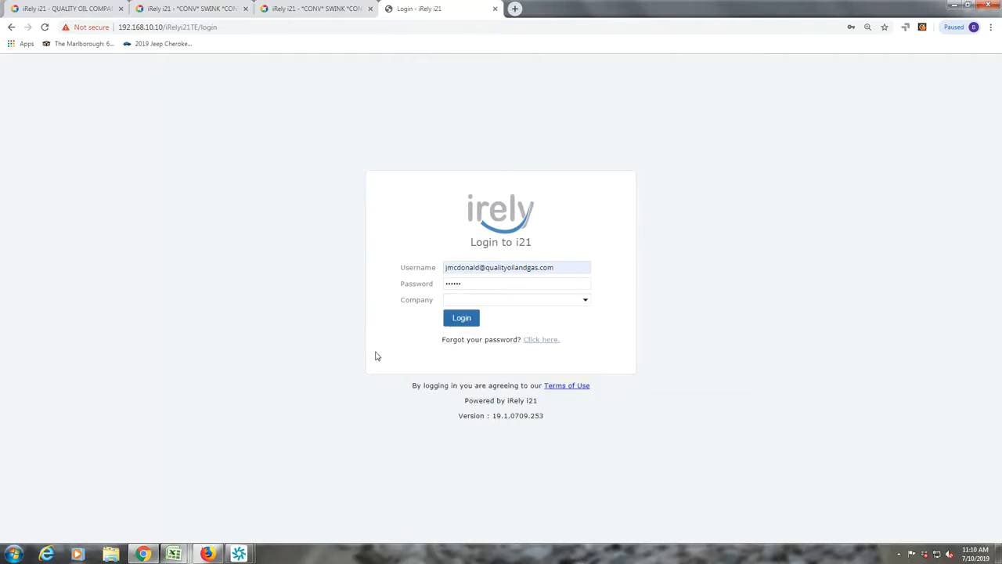
left_click(458, 299)
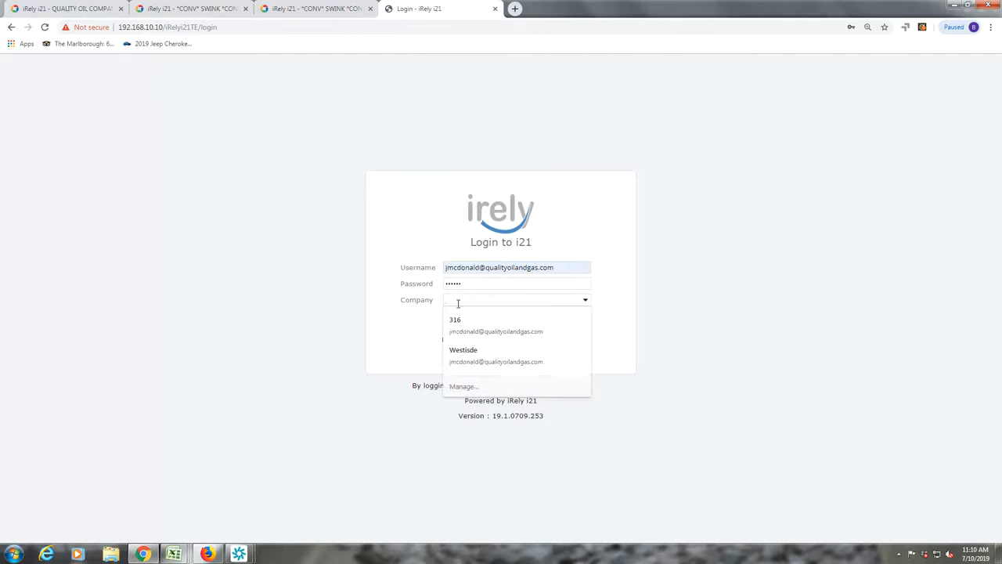
type("01")
key("Tab")
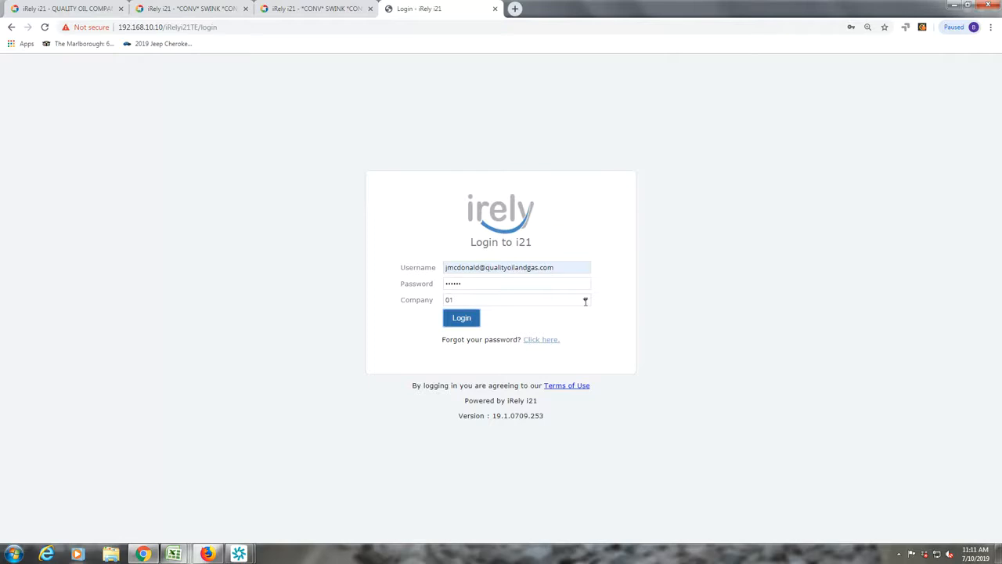
left_click(468, 299)
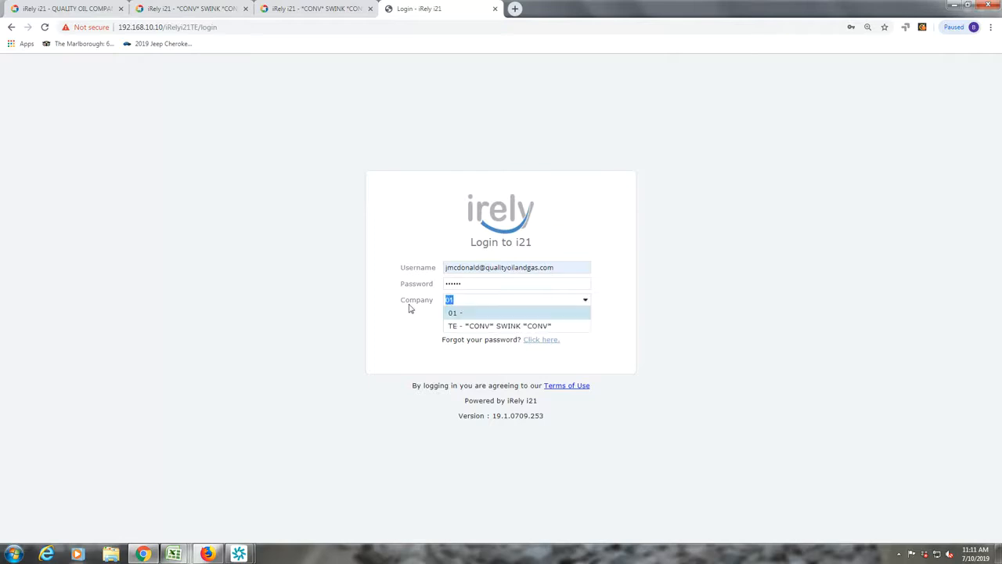
left_click(450, 327)
- Log in as the portal contact and open My Account from the Seven Lakes portal menu
left_click(461, 319)
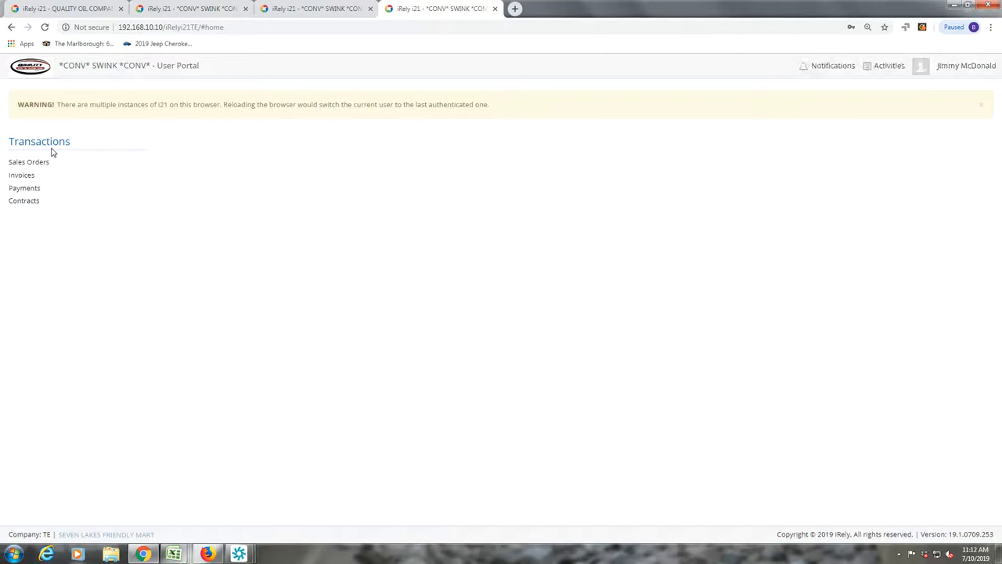
left_click(167, 9)
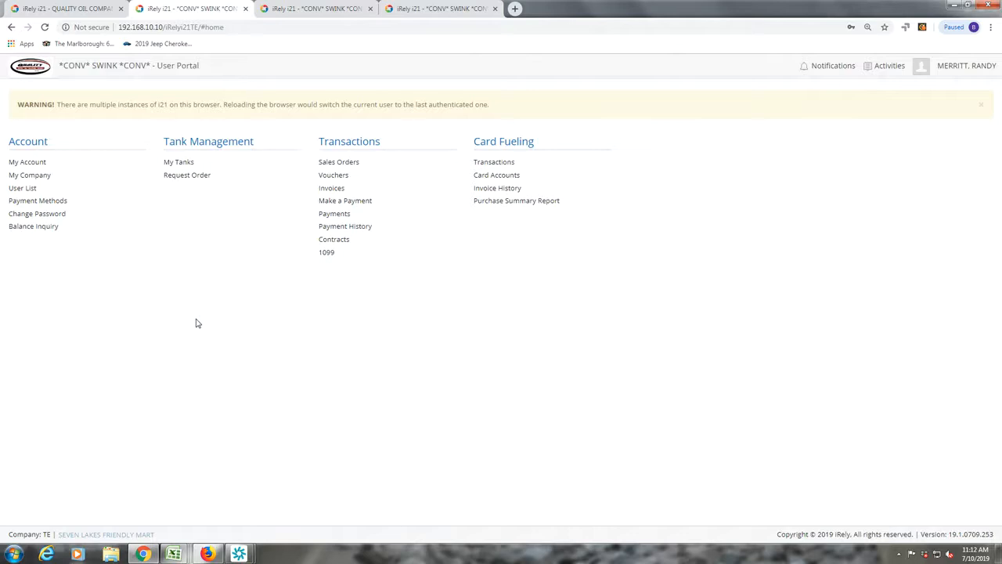
left_click(21, 175)
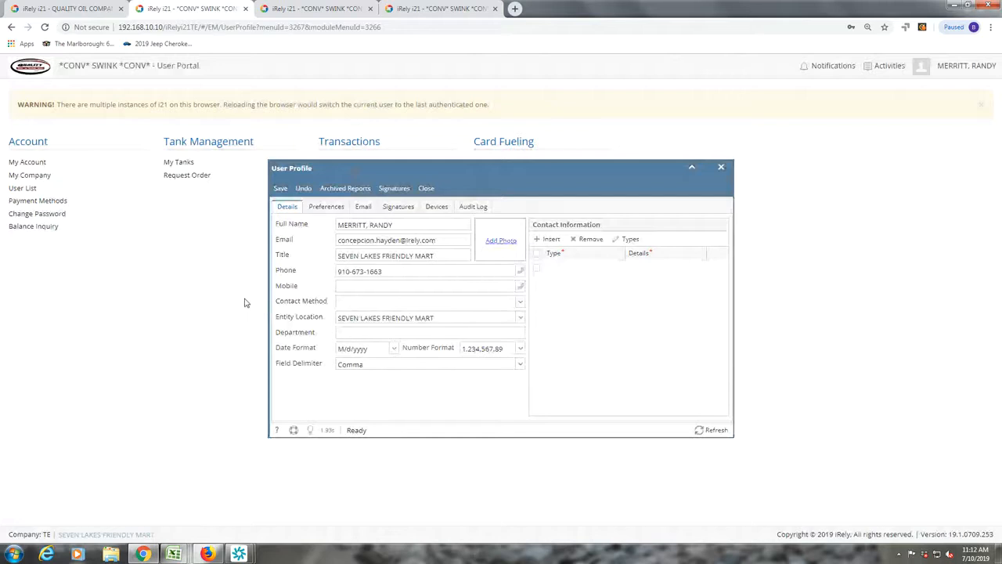
- Close the User Profile and open My Company under Account
left_click(426, 188)
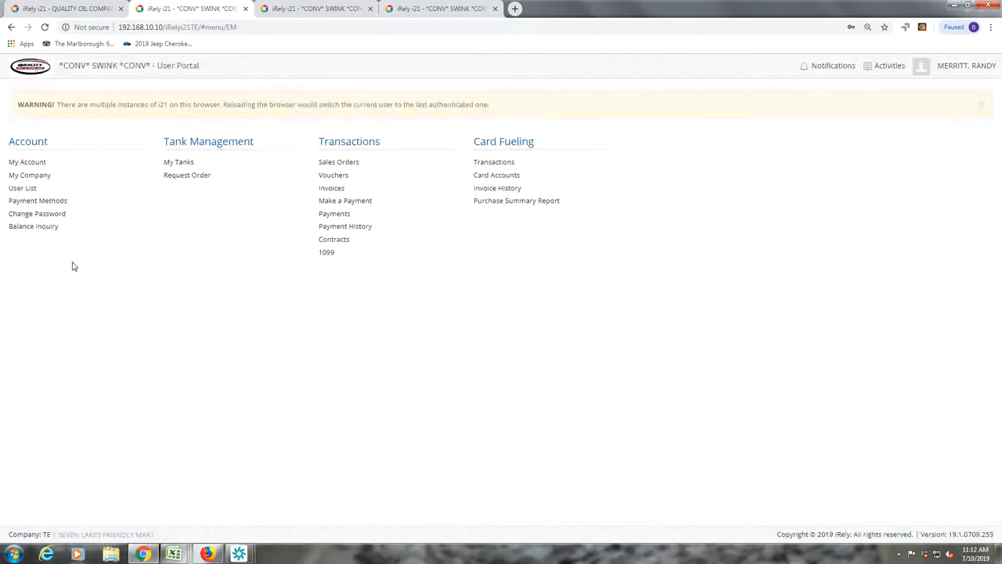
left_click(39, 180)
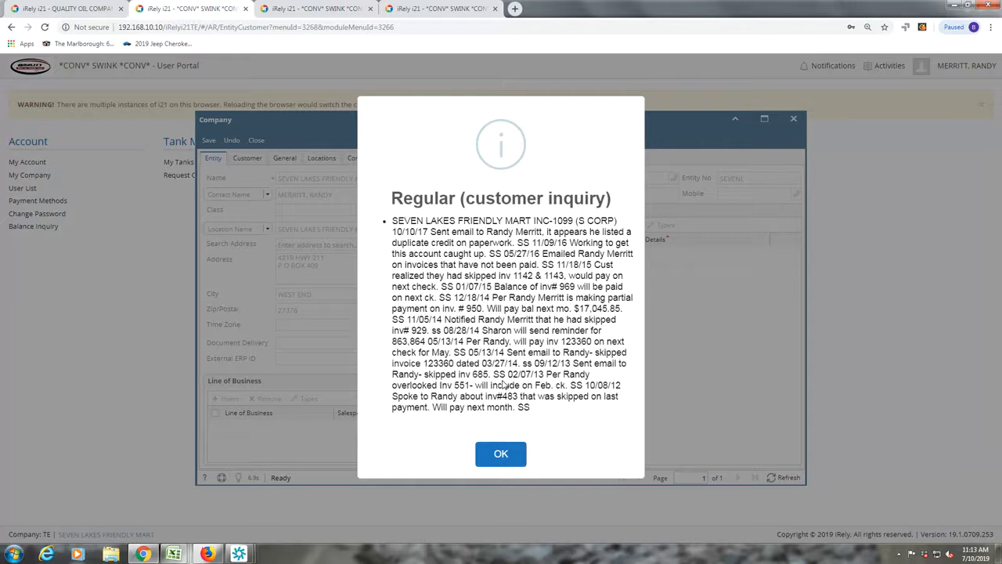
- Dismiss the customer inquiry notice, close the Company record, and open the User List
left_click(496, 455)
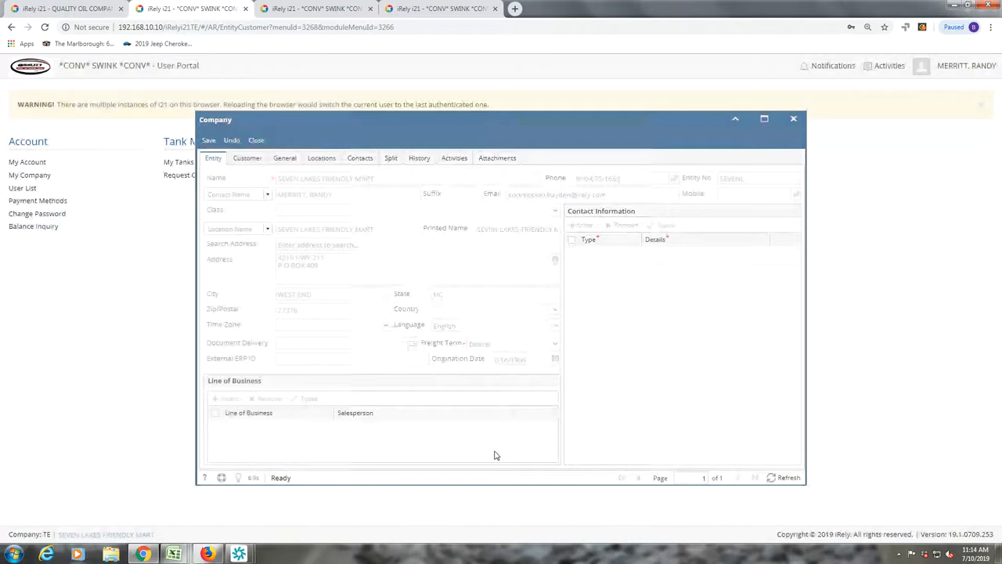
left_click(259, 141)
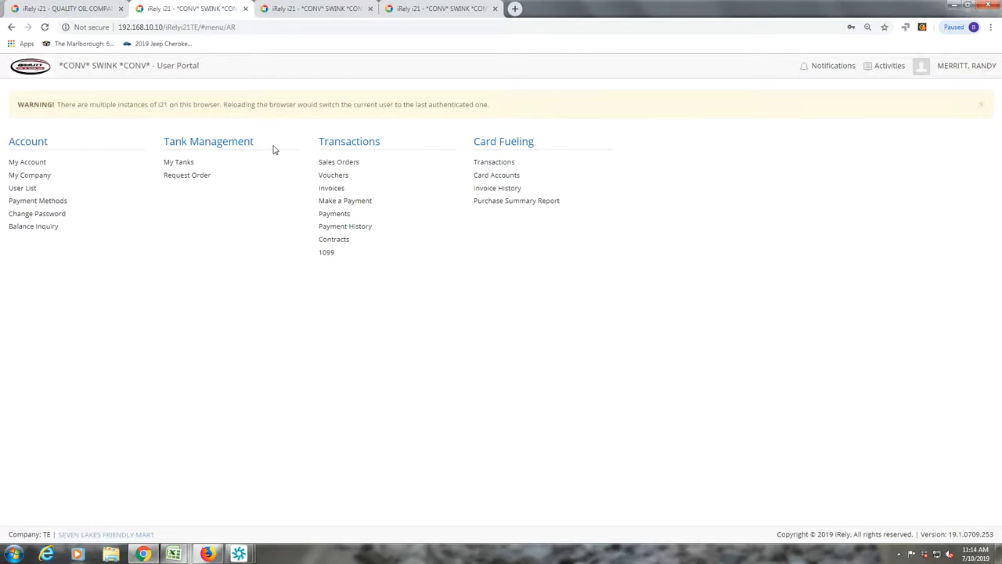
left_click(34, 188)
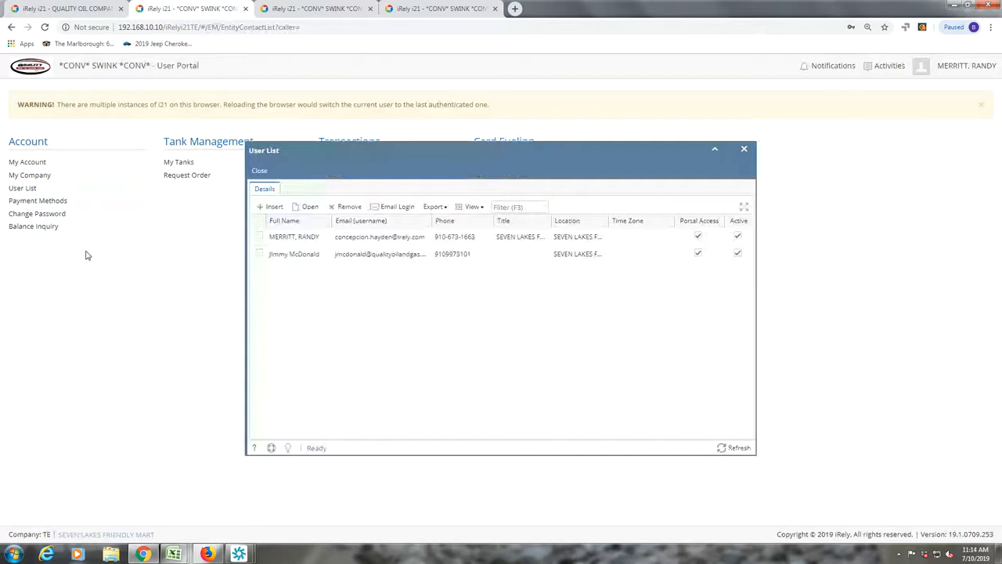
- Close the User List showing the two active Seven Lakes Friendly Mart portal users
left_click(259, 170)
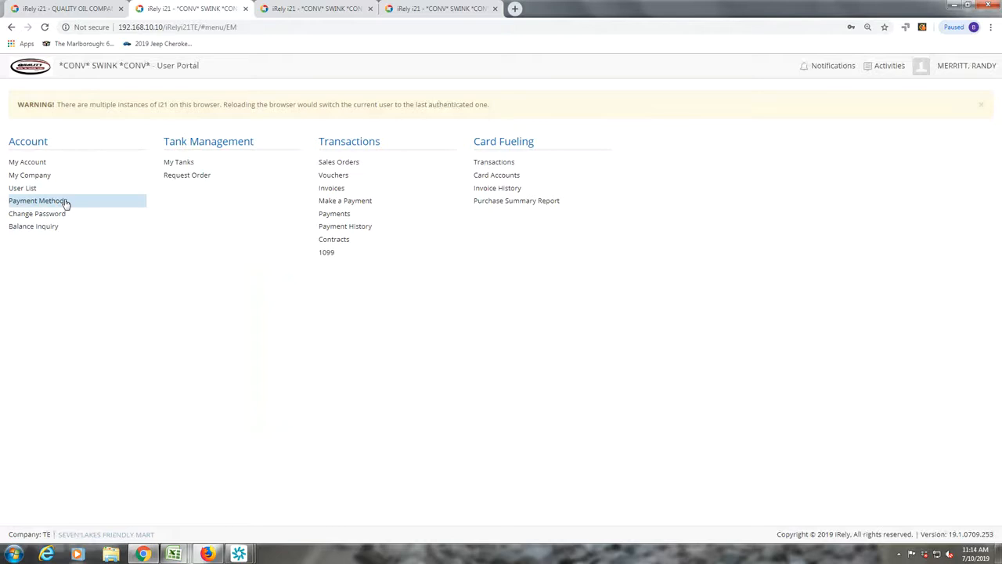
- Try to add a credit card under Payment Methods; a 'Payment Server not set up' warning blocks it
left_click(66, 202)
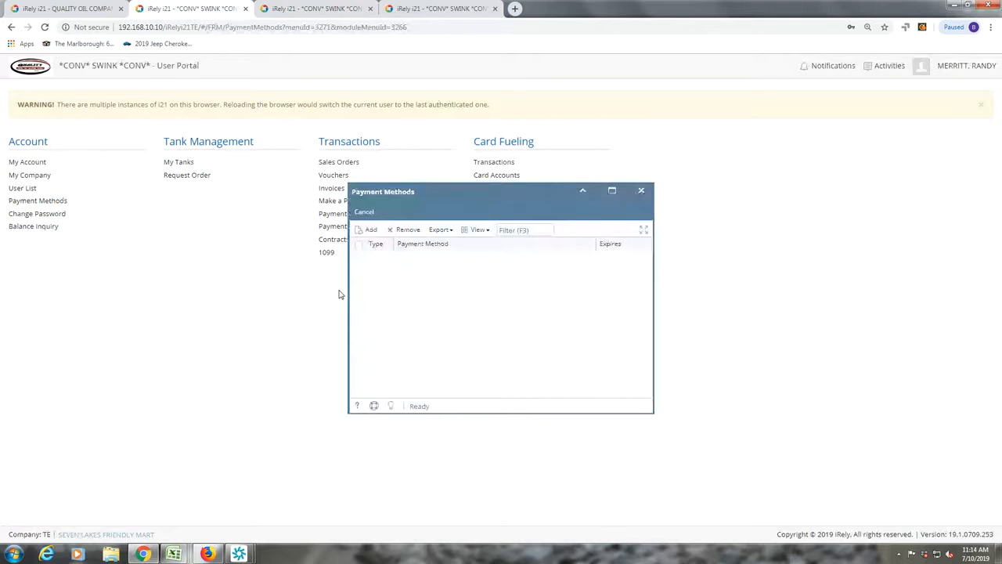
left_click(371, 231)
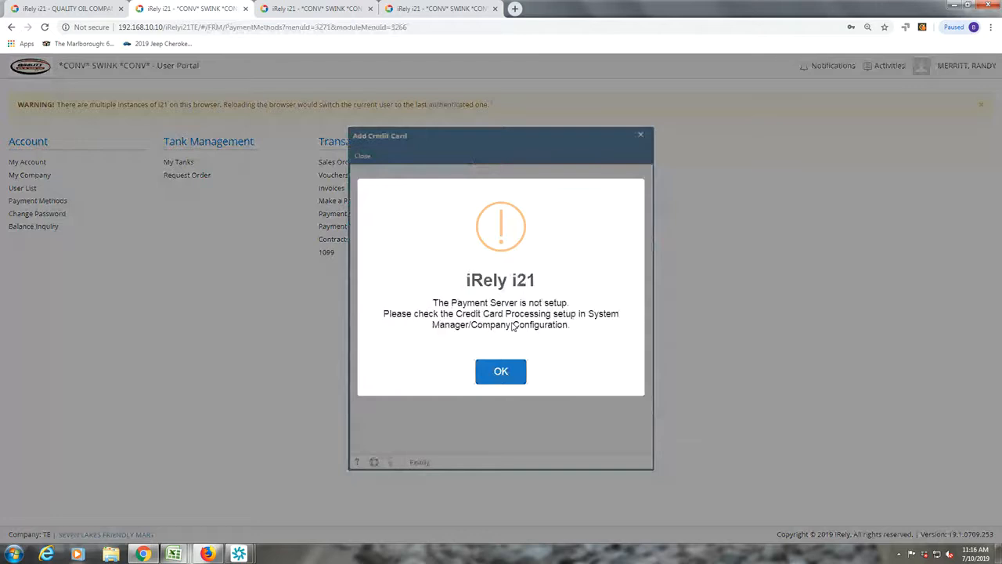
- Dismiss the Payment Server alert and close the Payment Methods window
left_click(501, 372)
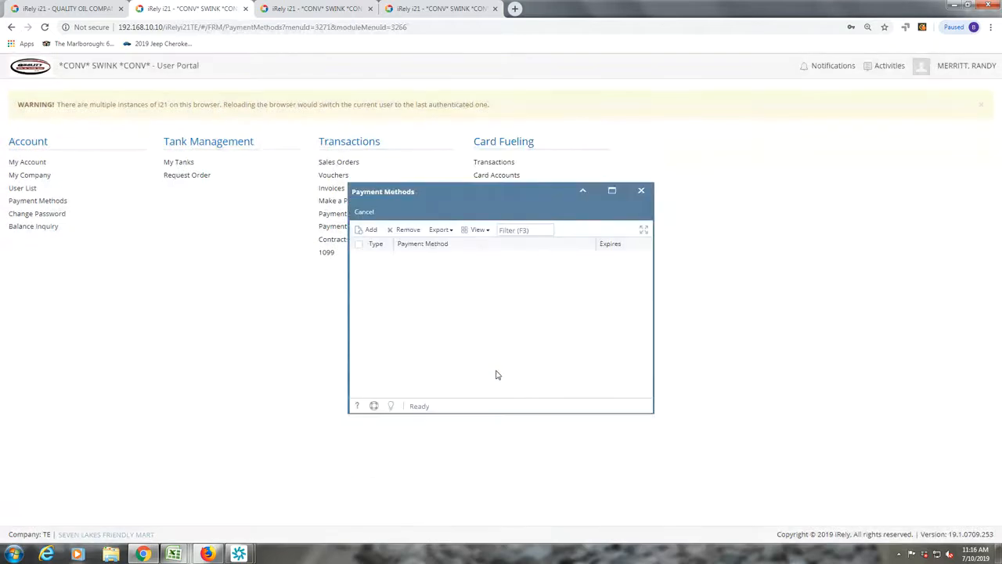
left_click(365, 213)
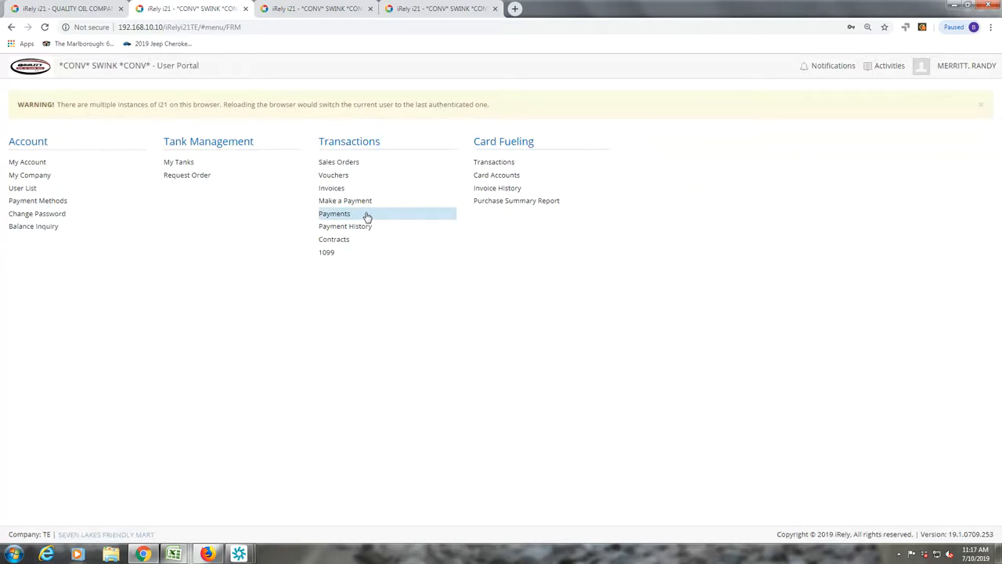
- Review the customer's Balance Inquiry and its Payments Inquiry
left_click(45, 229)
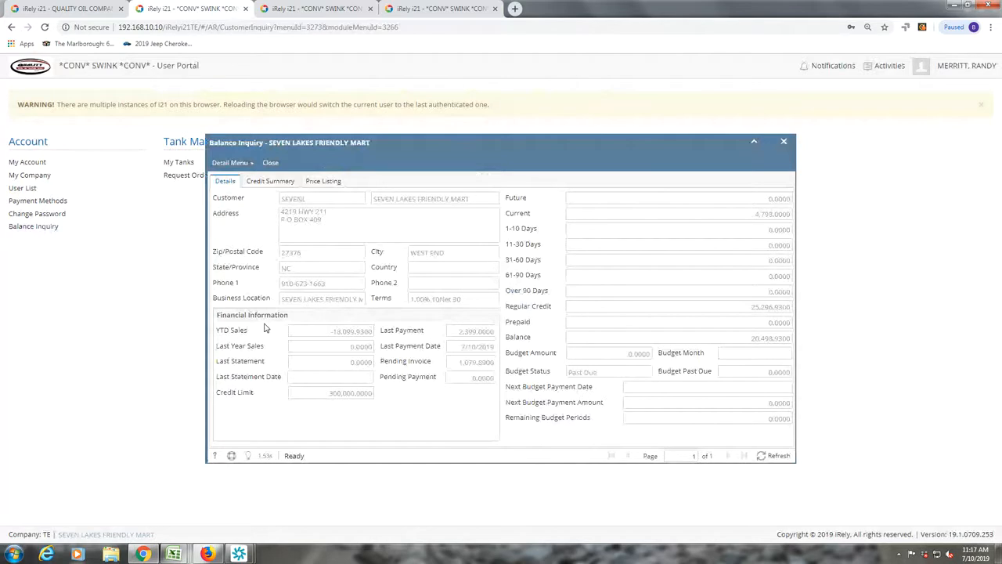
left_click(252, 165)
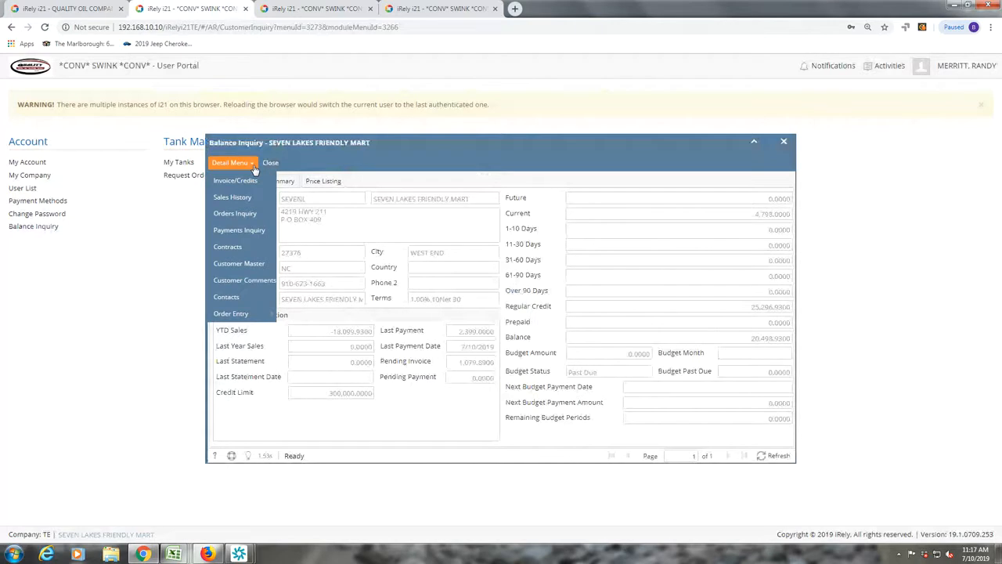
left_click(253, 235)
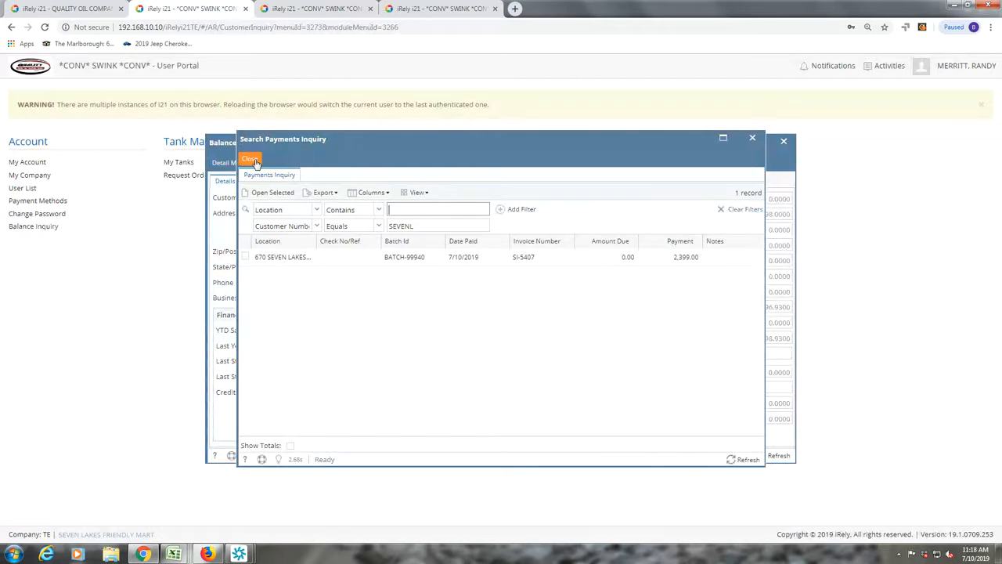
- Close the Payments Inquiry and open the Seven Lakes Friendly Mart customer master record
left_click(249, 160)
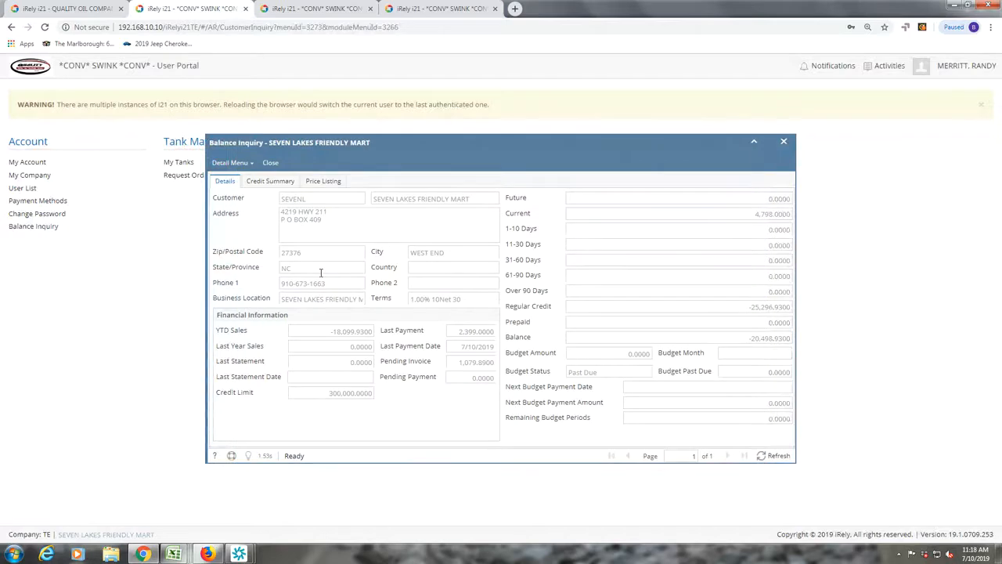
left_click(249, 165)
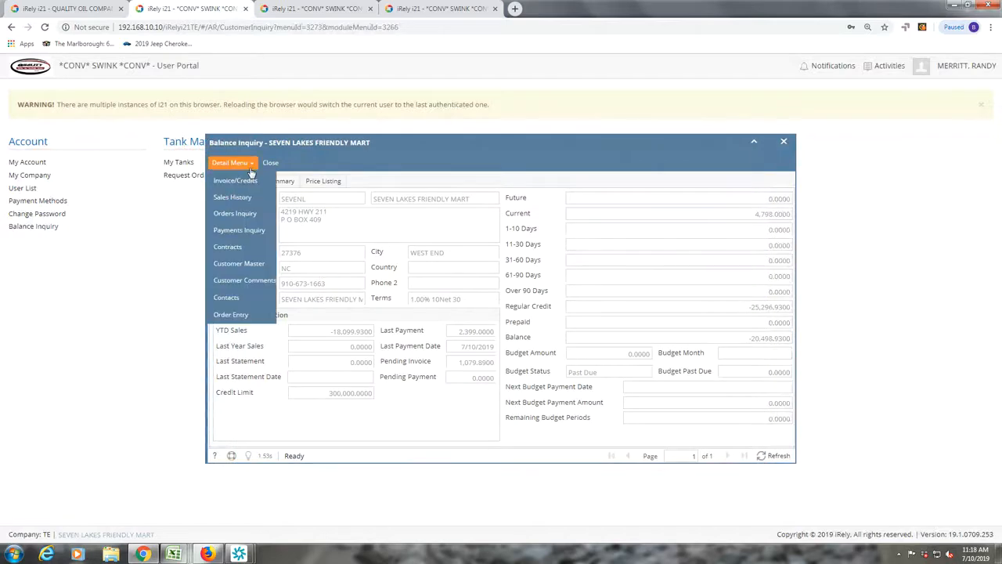
left_click(246, 264)
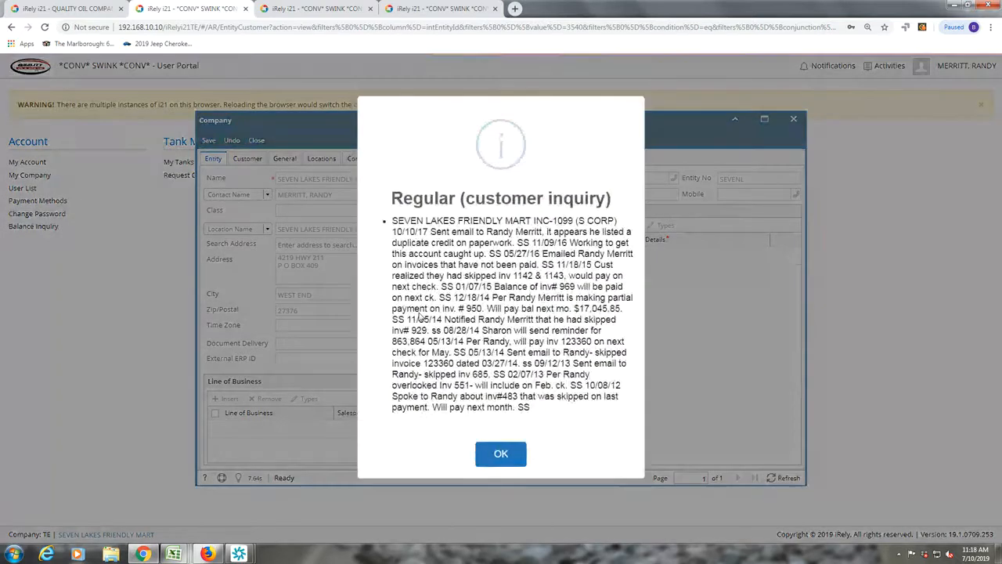
- Dismiss the customer comments notice and close the Seven Lakes Friendly Mart Company form
left_click(501, 455)
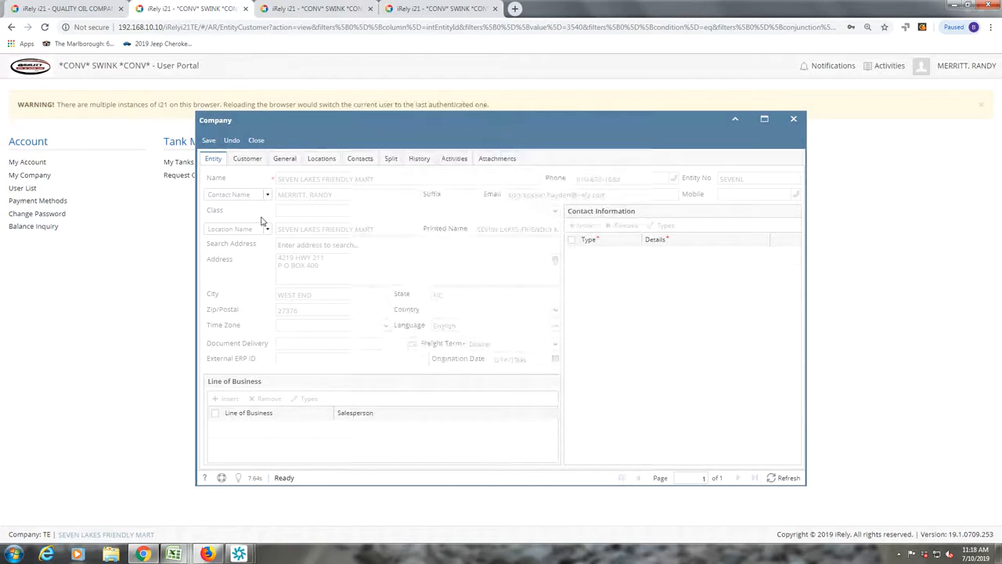
left_click(256, 140)
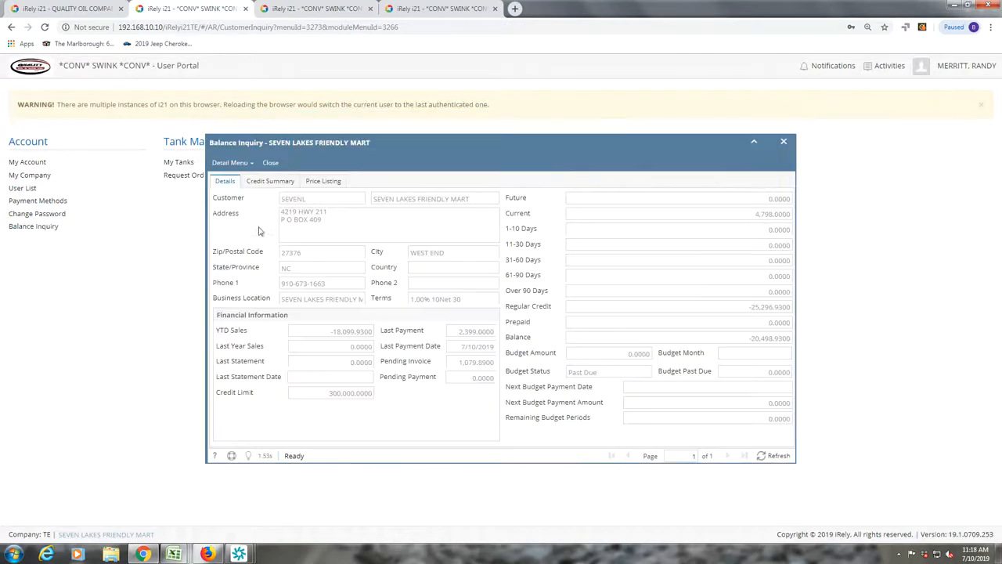
- Close the Balance Inquiry to return to the portal's main menu
left_click(231, 162)
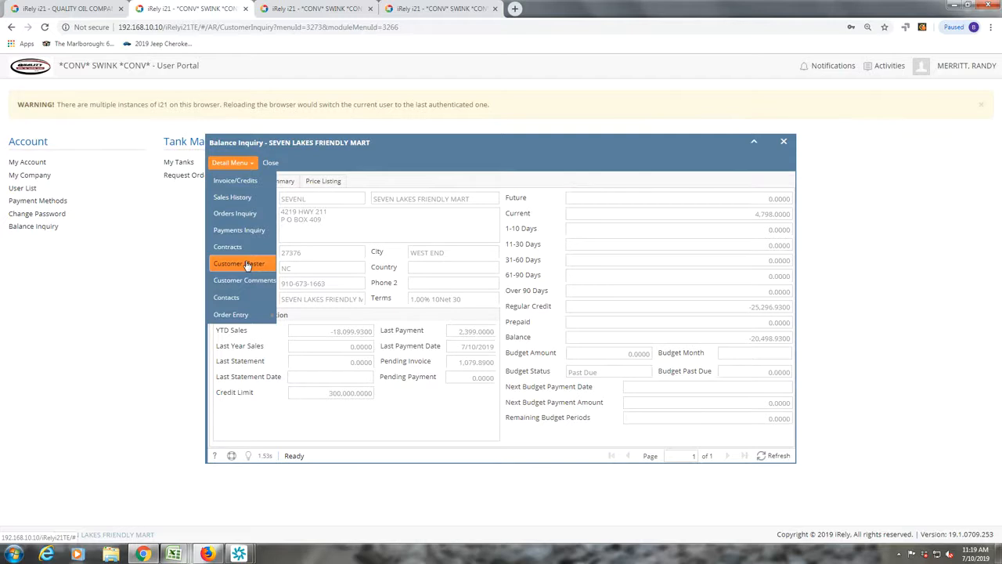
left_click(272, 165)
left_click(271, 164)
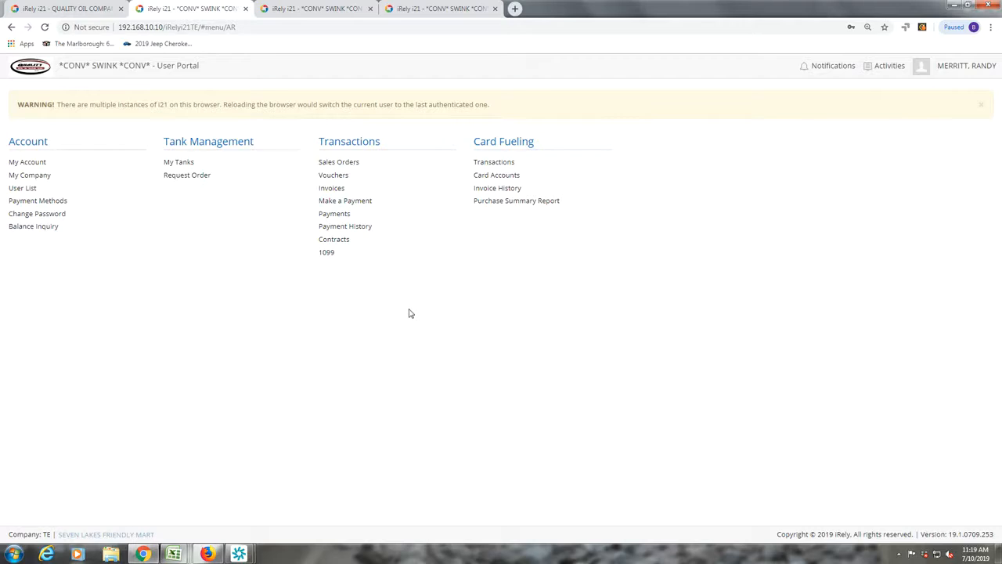
- Open closed sales order SO-1 for 1,000 gallons of propane totalling 2,399.00
left_click(345, 163)
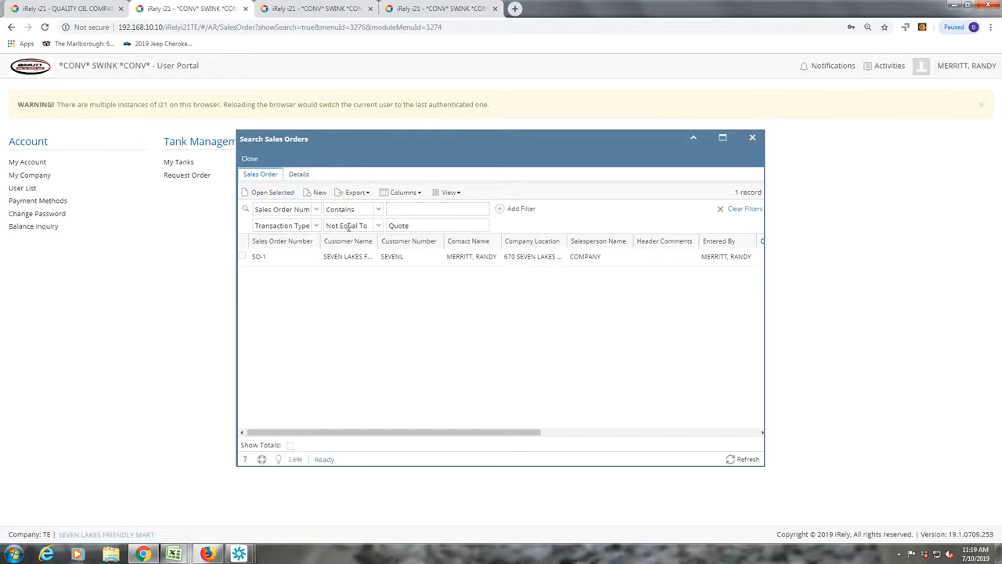
left_click(255, 258)
left_click(278, 192)
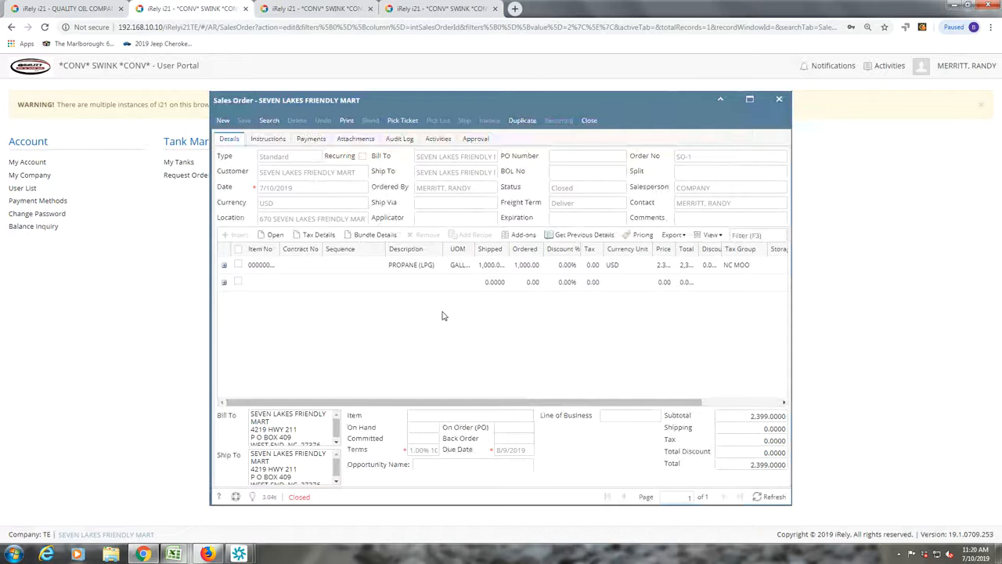
- Discard an unsaved blank new sales order and reopen SO-1
left_click(223, 121)
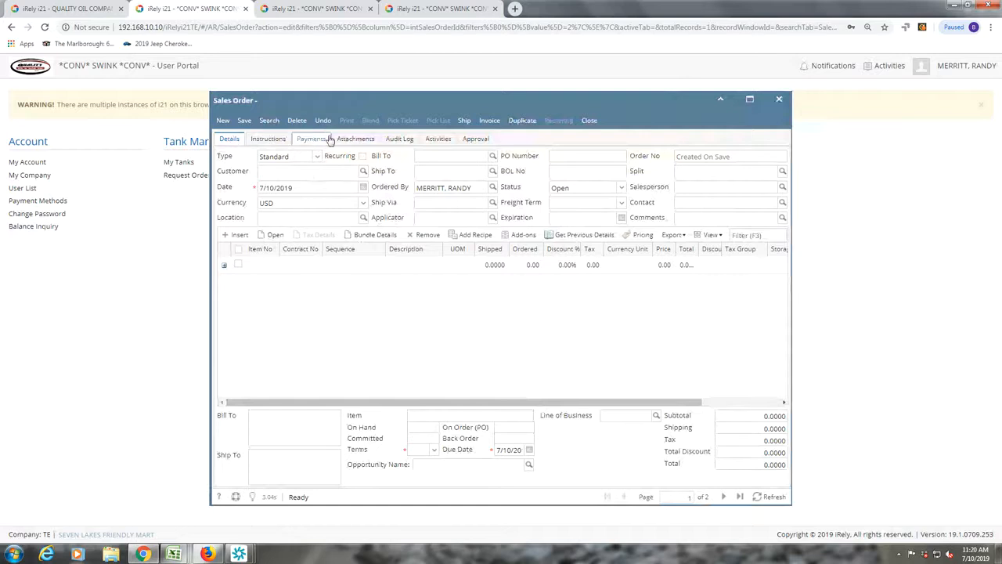
left_click(526, 122)
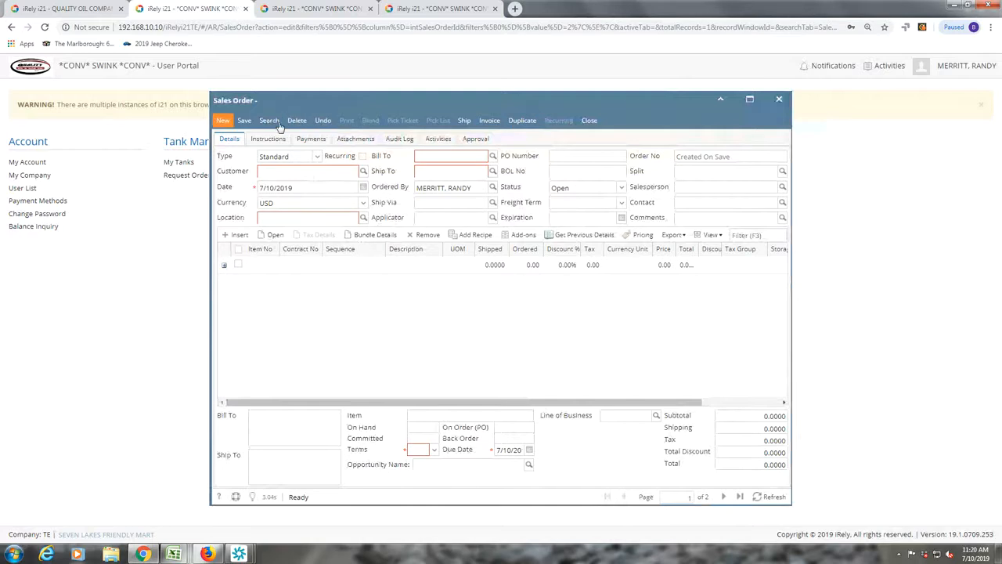
left_click(590, 120)
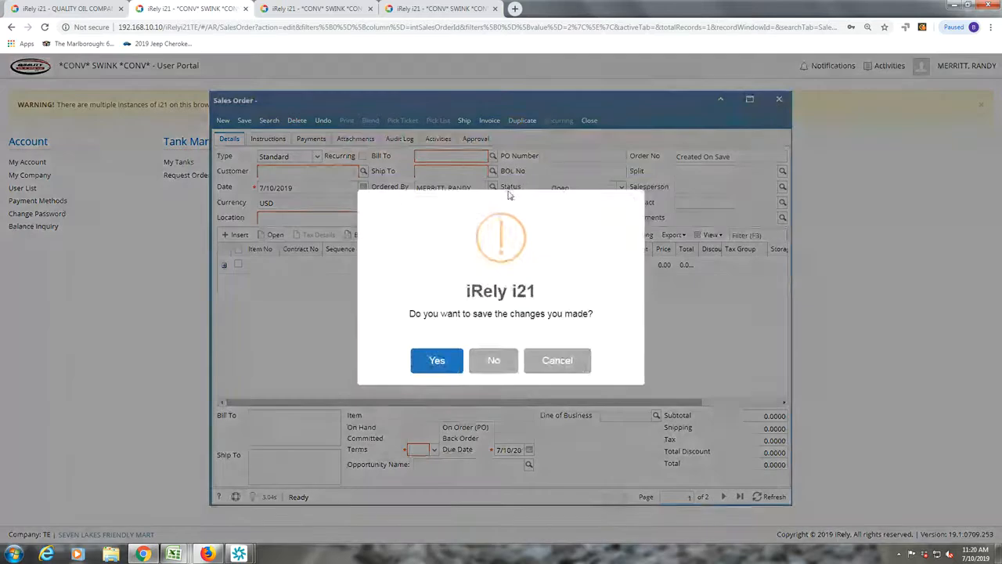
left_click(494, 361)
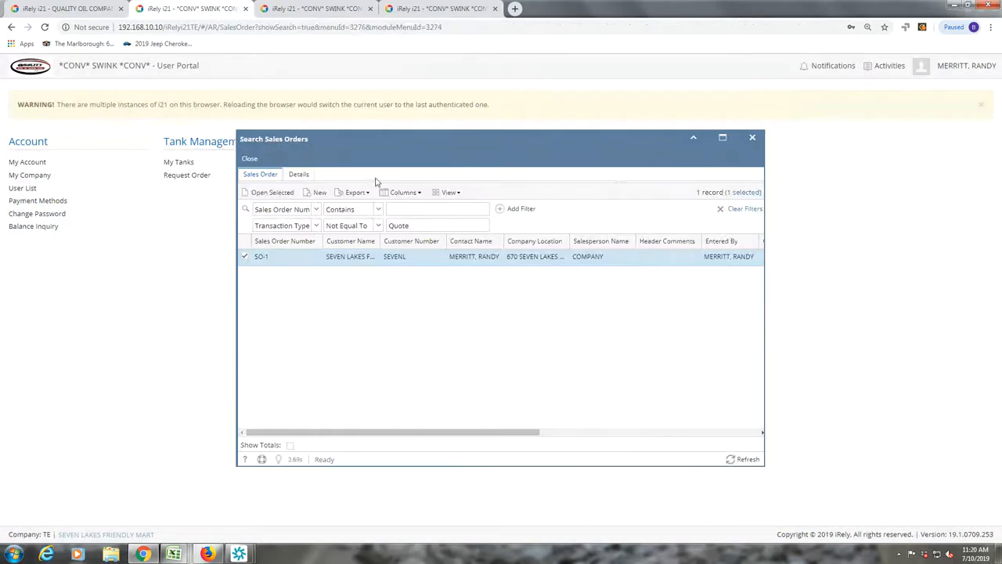
left_click(273, 193)
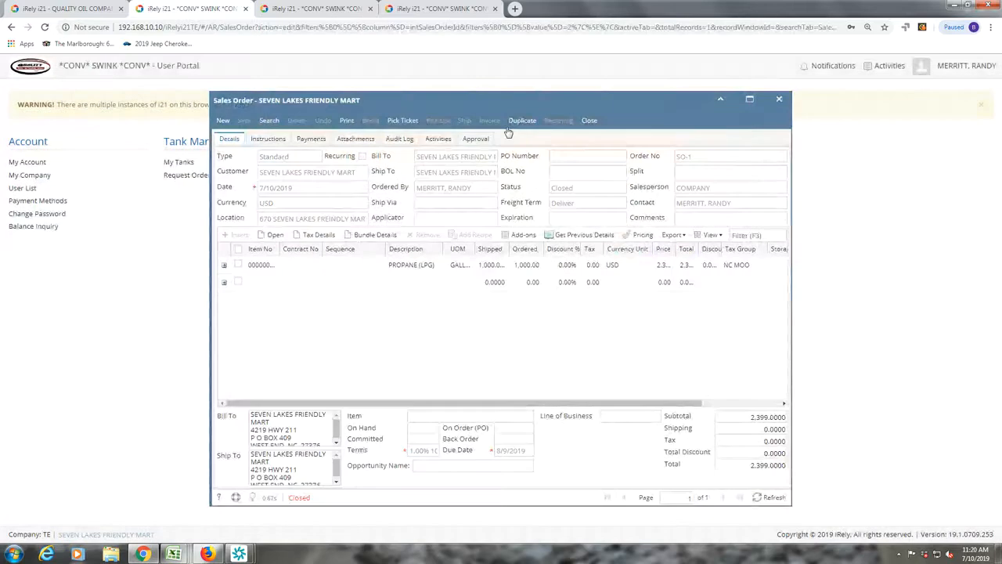
- Duplicate SO-1 into new order SO-2 and set the propane line's ordered quantity to 100
left_click(520, 120)
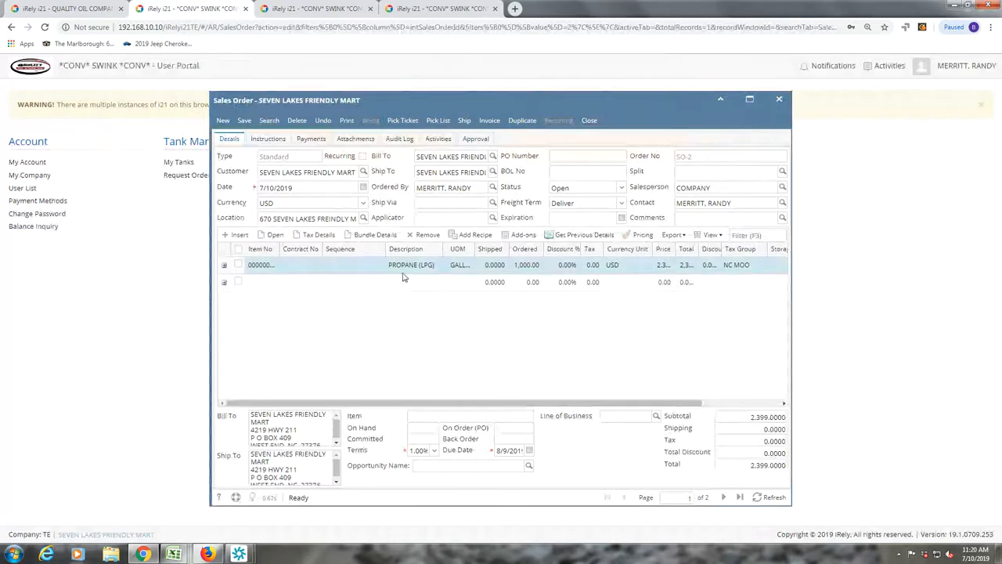
left_click(517, 265)
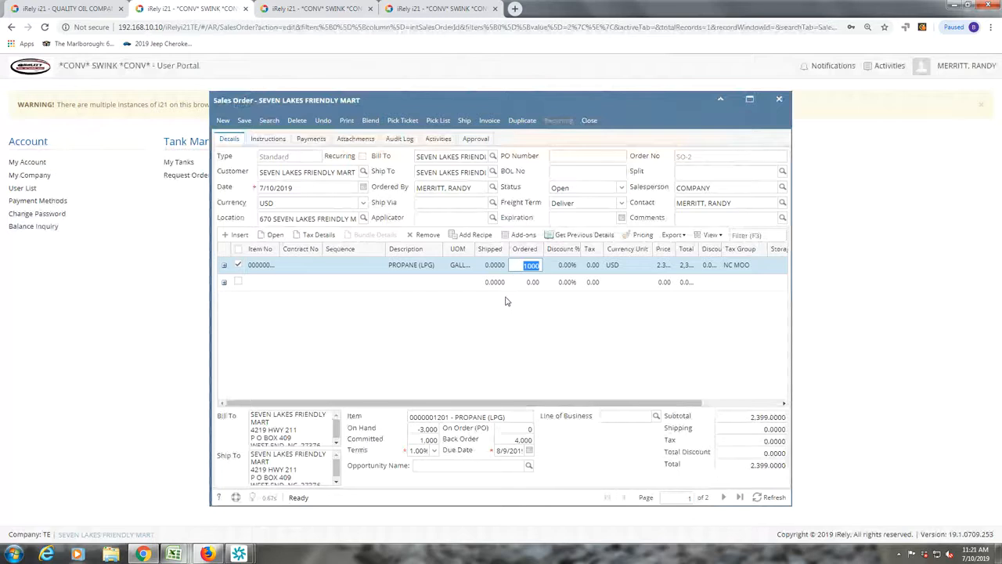
type("100")
key("Return")
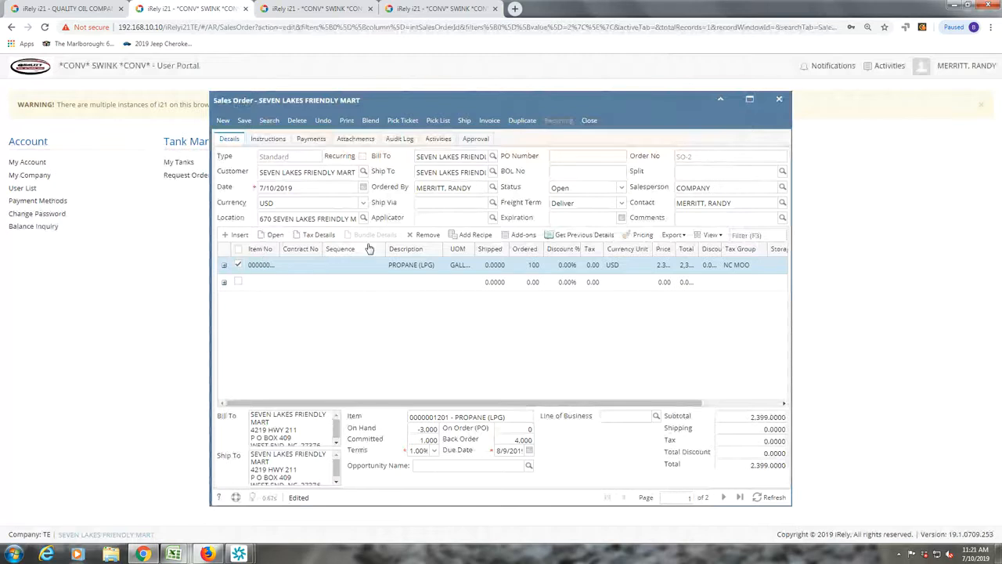
left_click(414, 235)
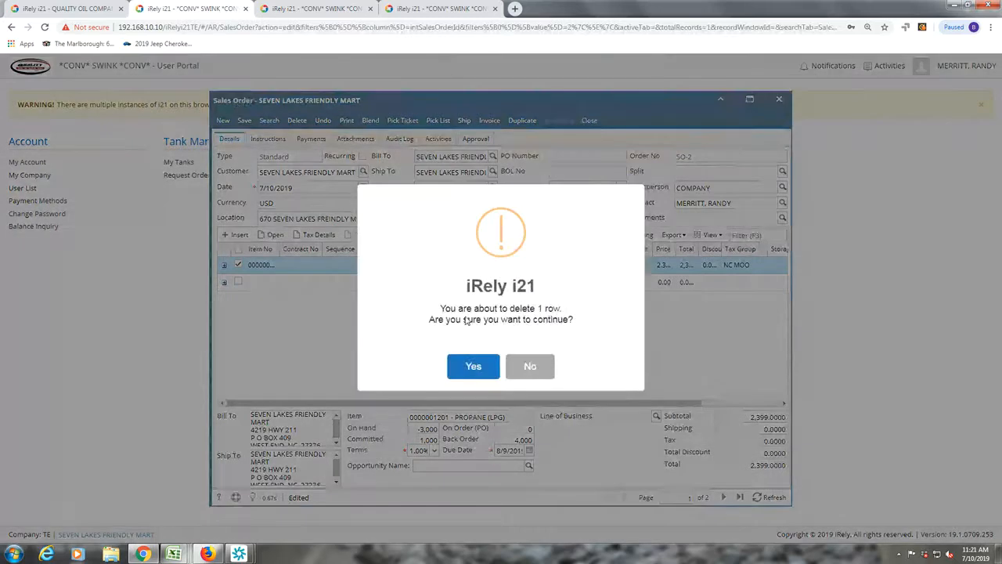
left_click(469, 365)
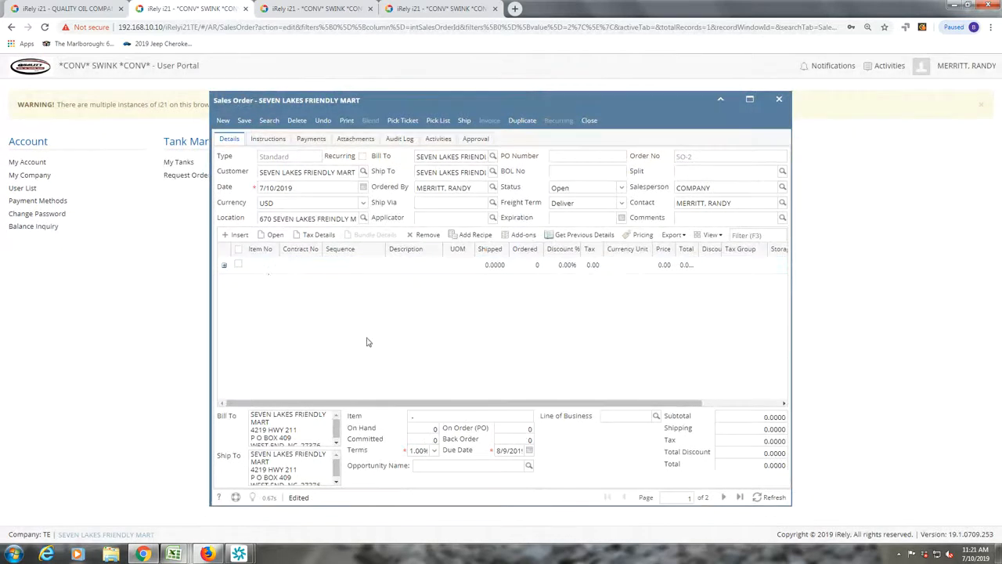
left_click(264, 264)
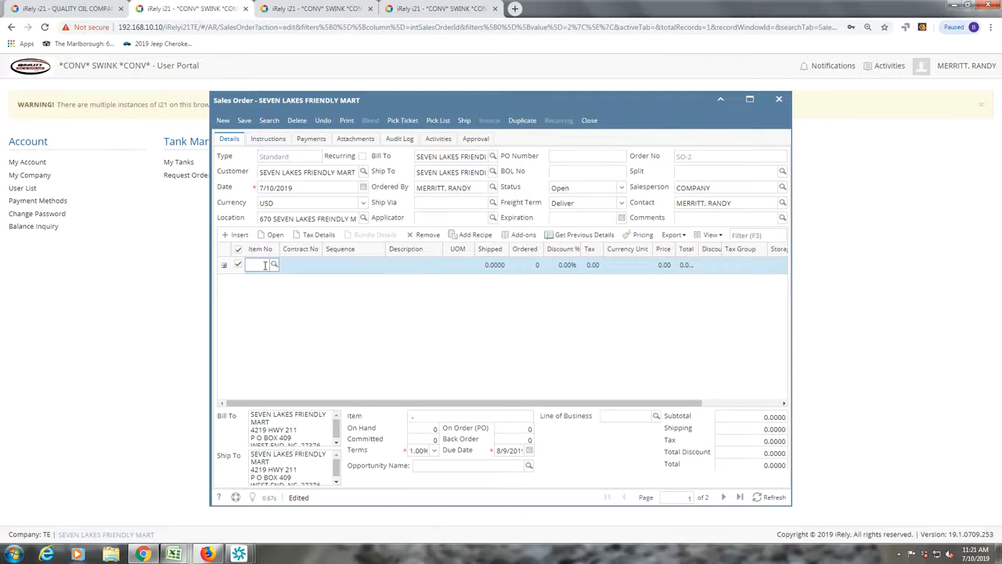
type("1201")
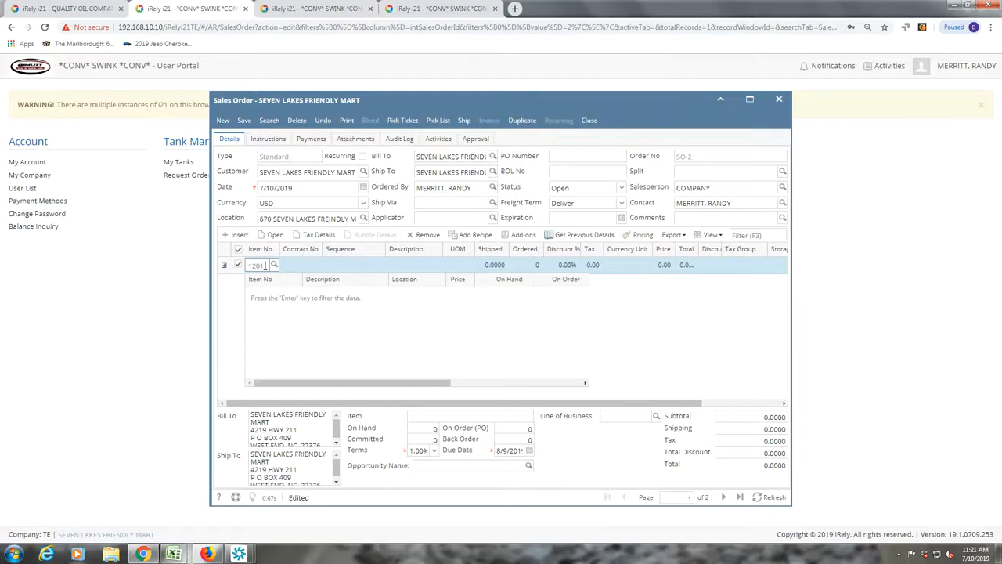
key("Return")
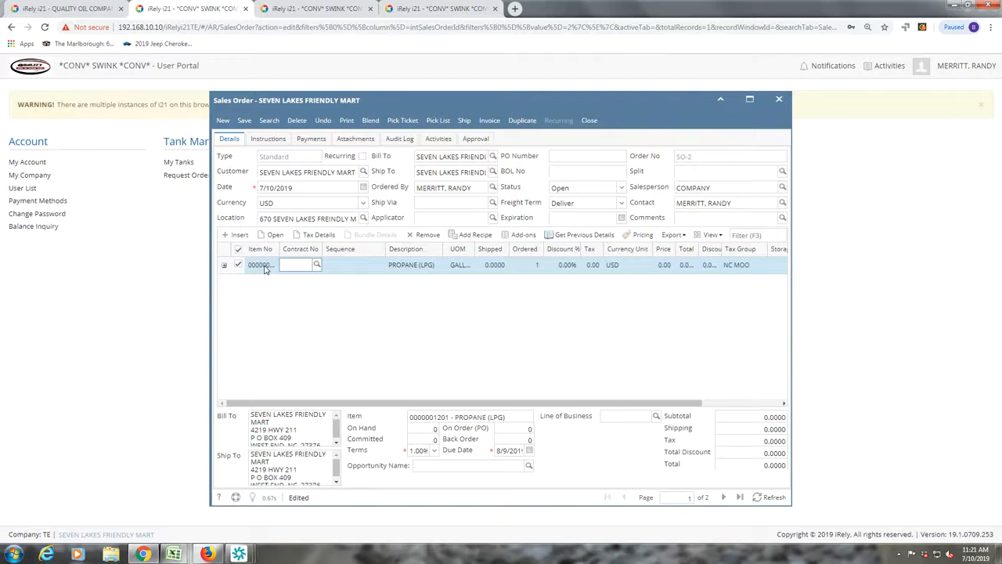
left_click(317, 266)
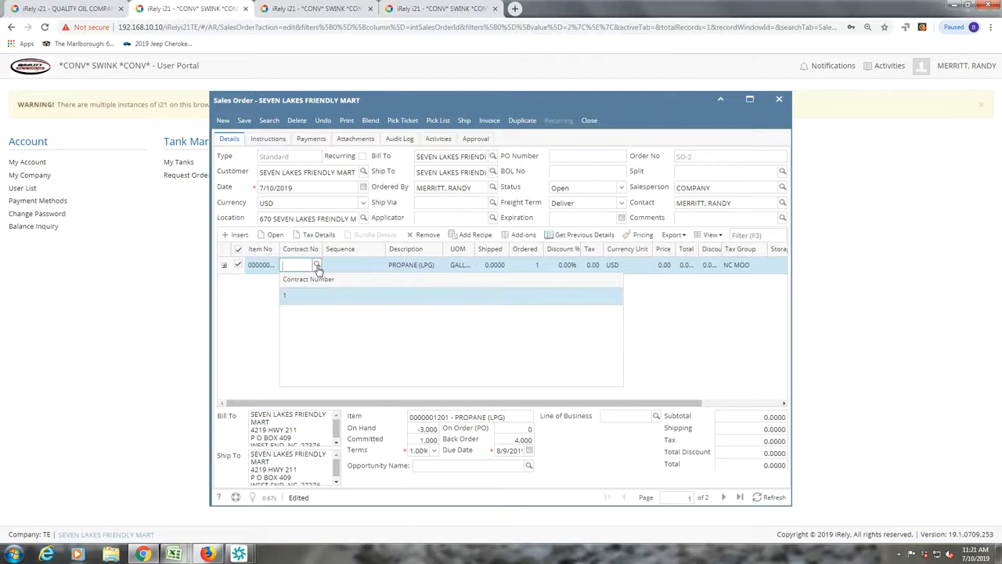
left_click(298, 303)
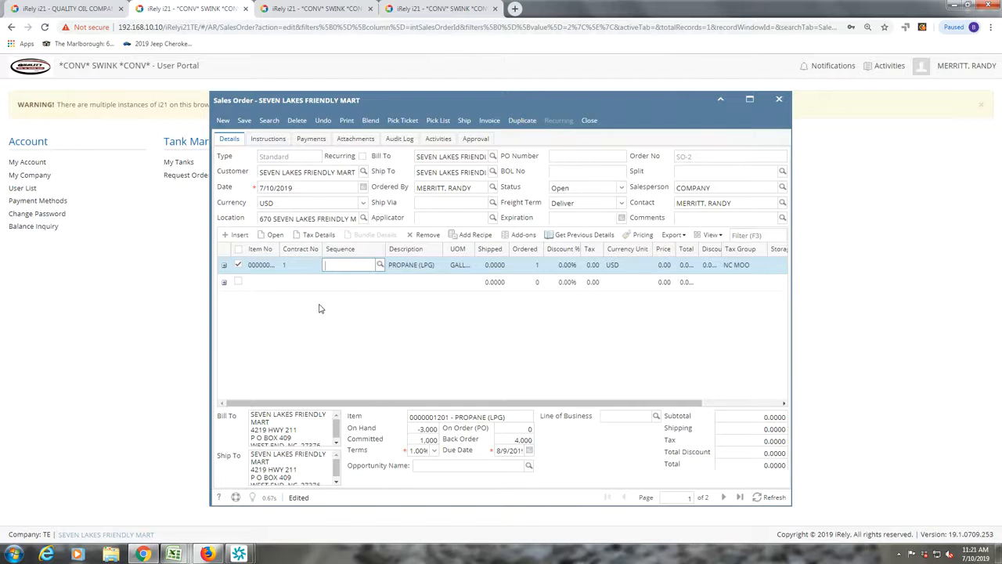
- Set SO-2's propane line to contract sequence 1, giving 8,000 ordered and a 19,192.00 subtotal
left_click(380, 265)
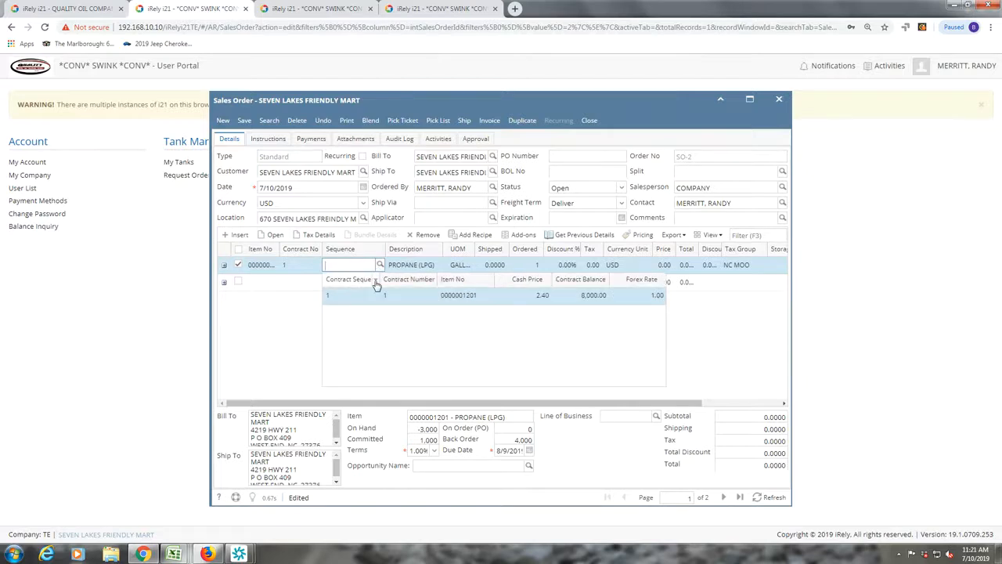
left_click(374, 297)
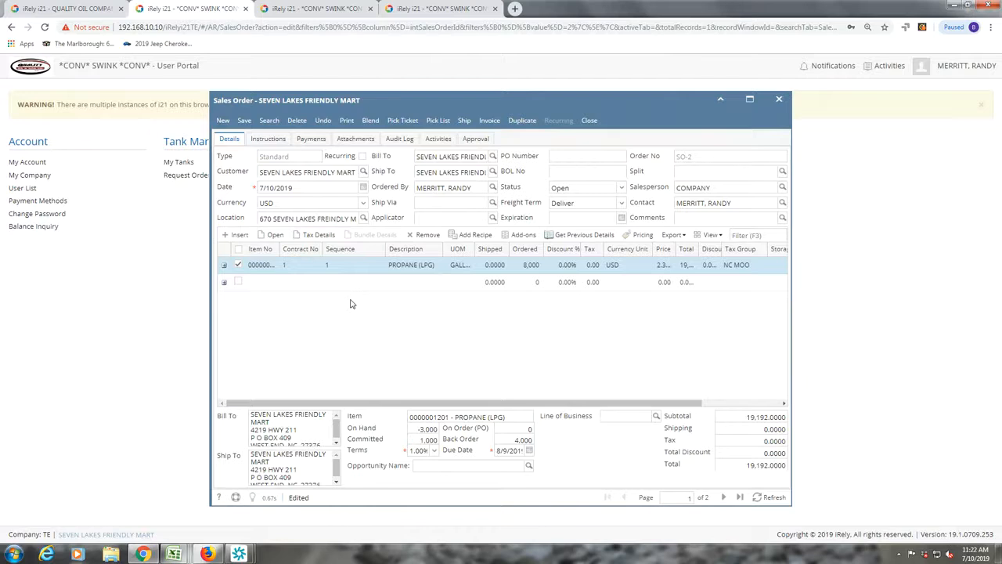
left_click(363, 266)
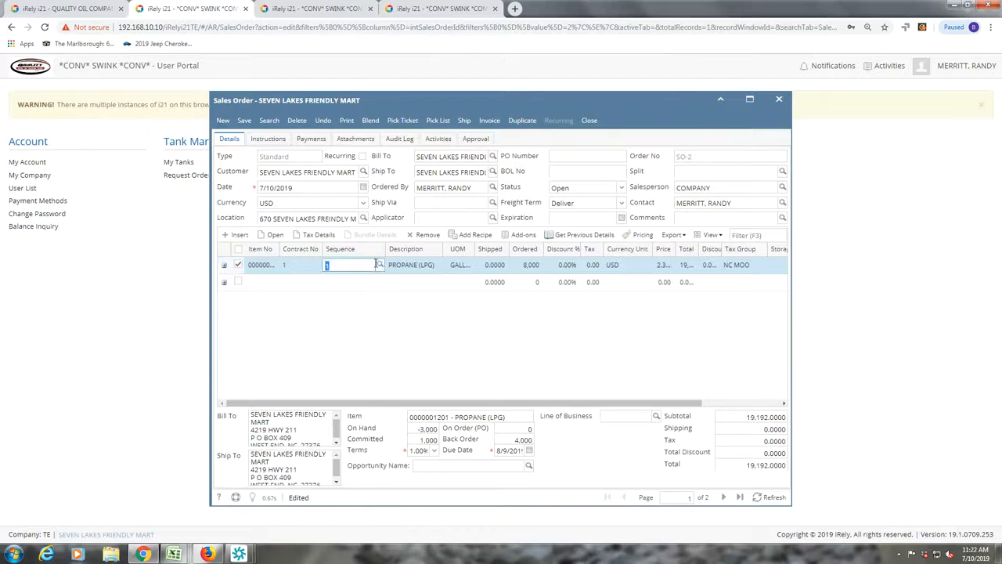
left_click(380, 266)
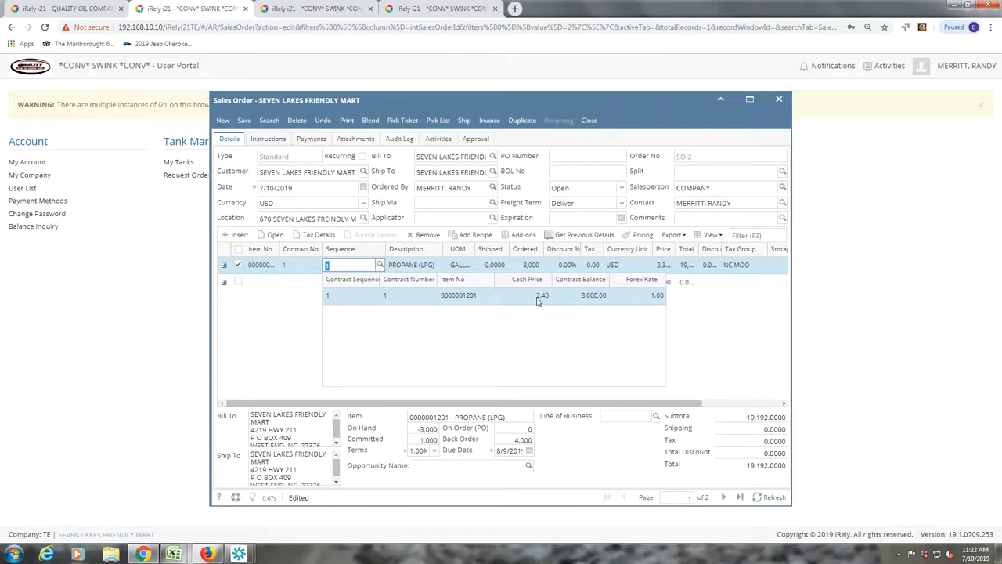
left_click(293, 324)
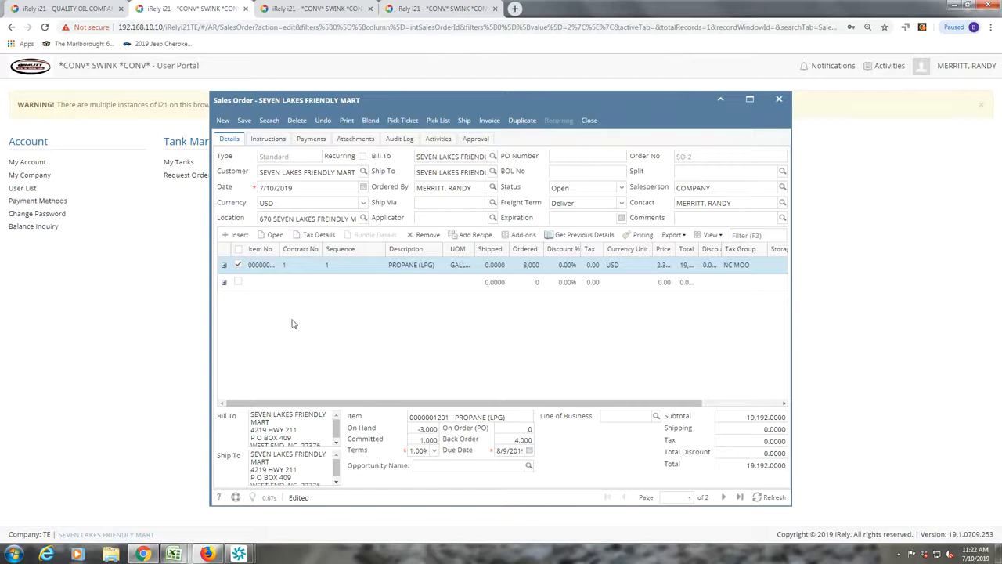
left_click(396, 266)
left_click(339, 268)
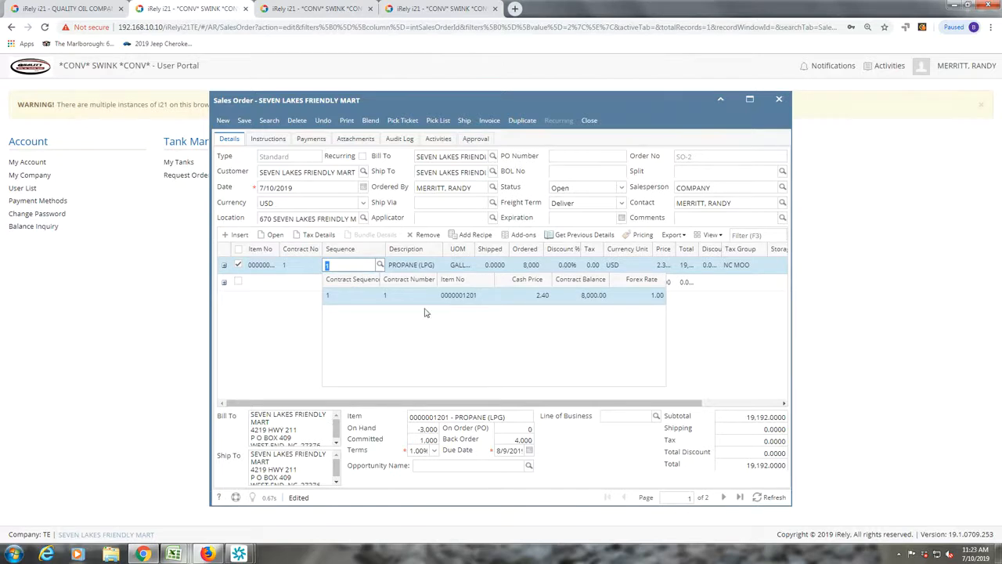
left_click(271, 331)
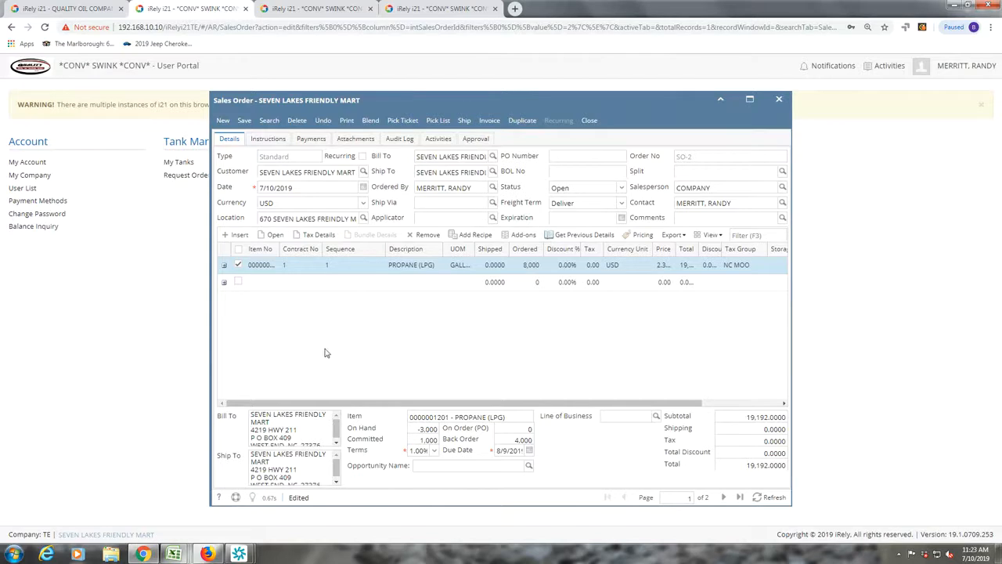
- Order 1,000 on SO-2's propane line, totaling 2,399.0000, and save the order
left_click(528, 268)
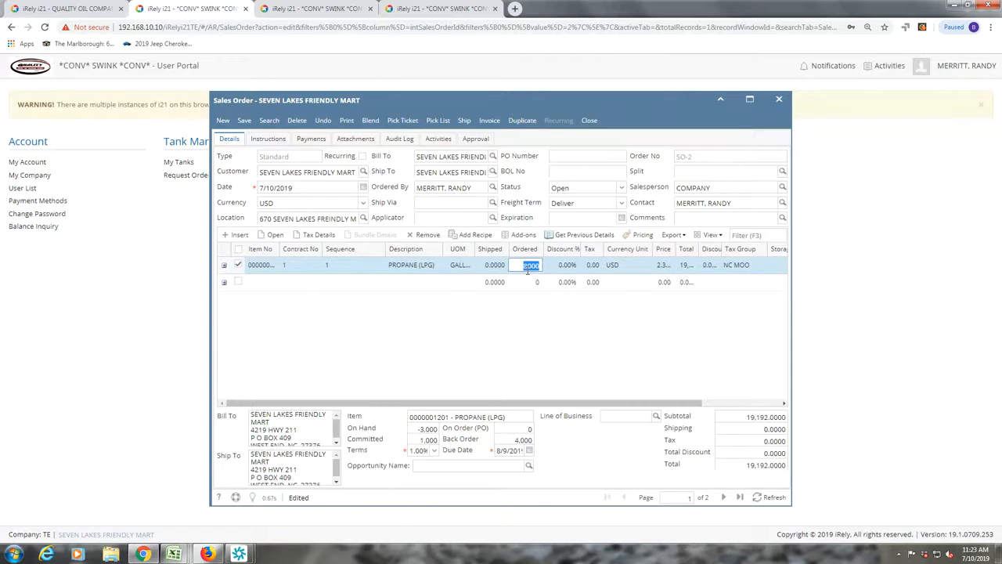
type("1000")
key("Tab")
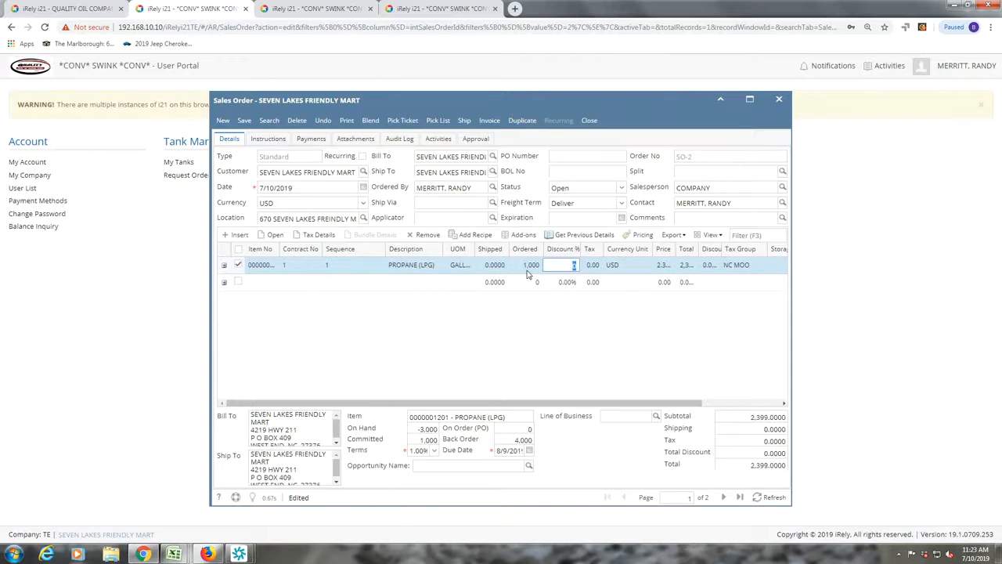
left_click(550, 336)
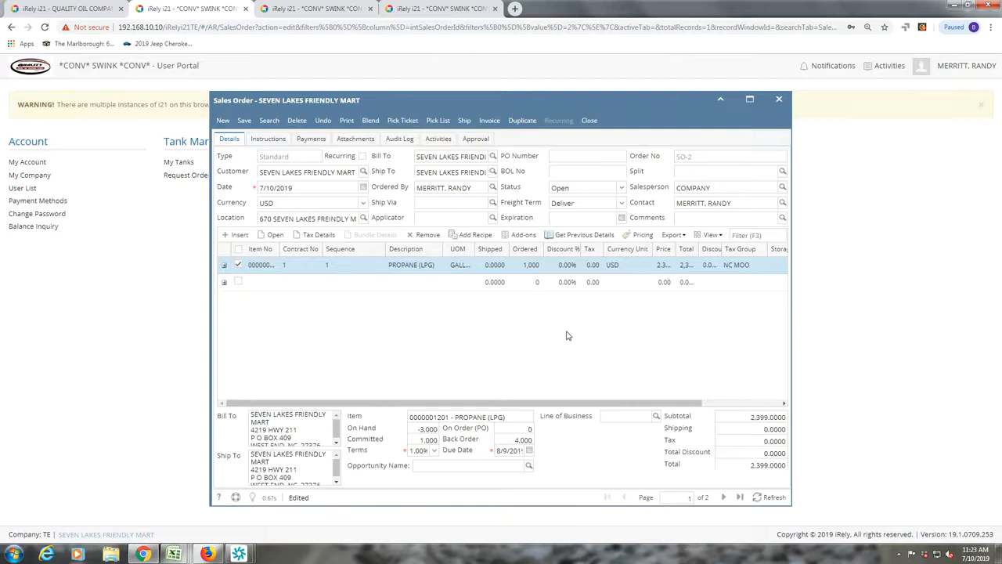
left_click(245, 121)
- Close the portal's SO-2 window and list sales orders SO-2 and SO-1 in the admin session
left_click(588, 121)
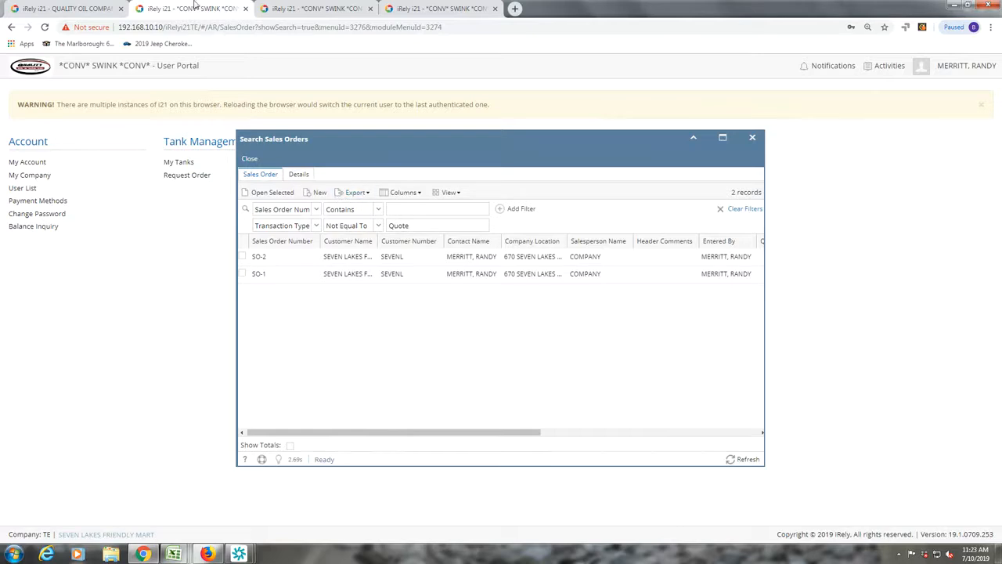
left_click(332, 9)
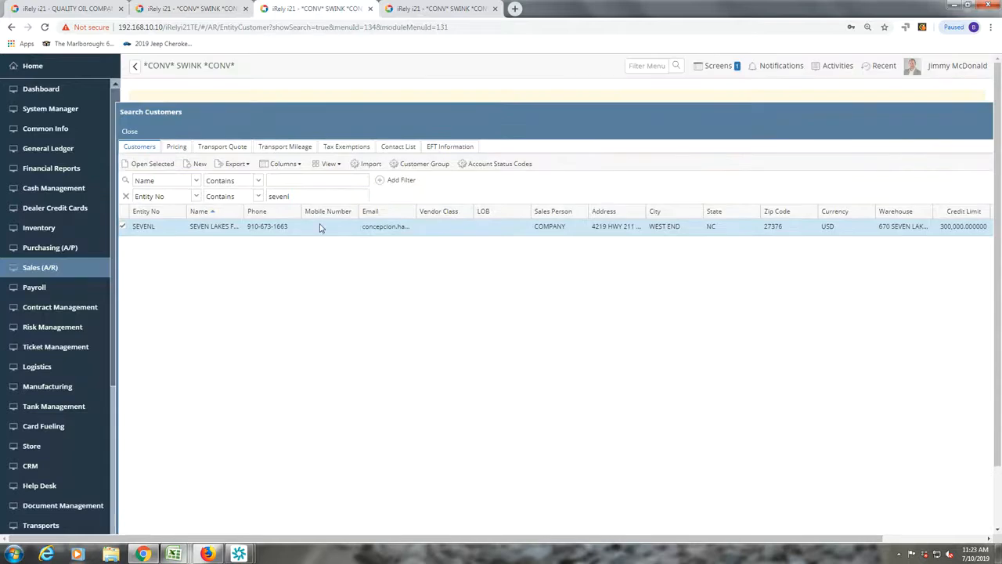
left_click(129, 133)
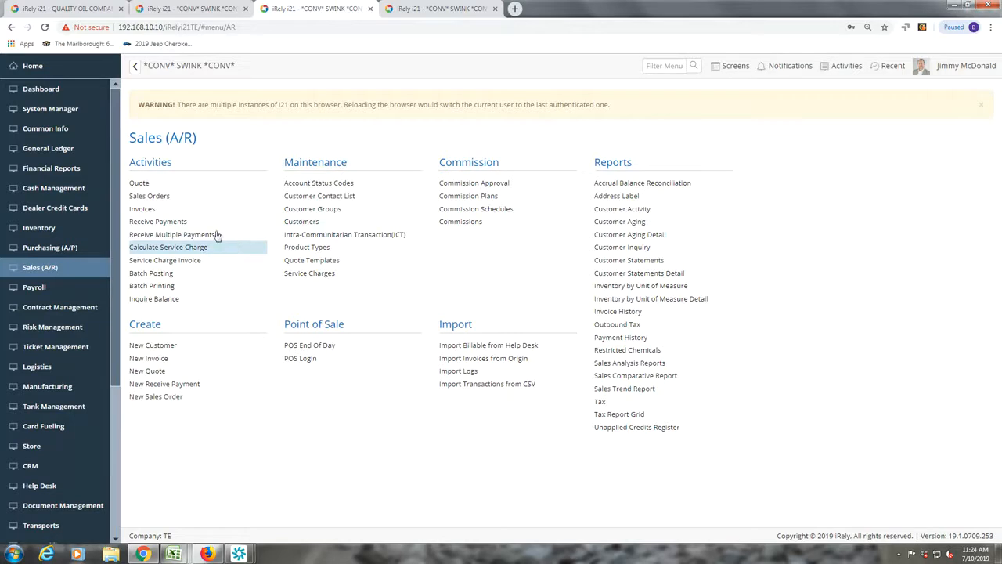
left_click(152, 197)
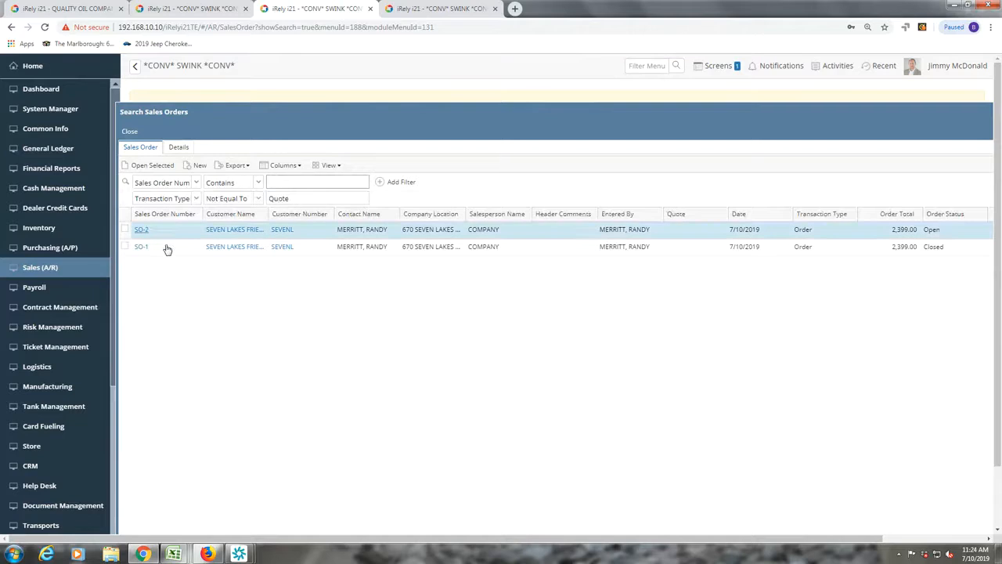
left_click(160, 252)
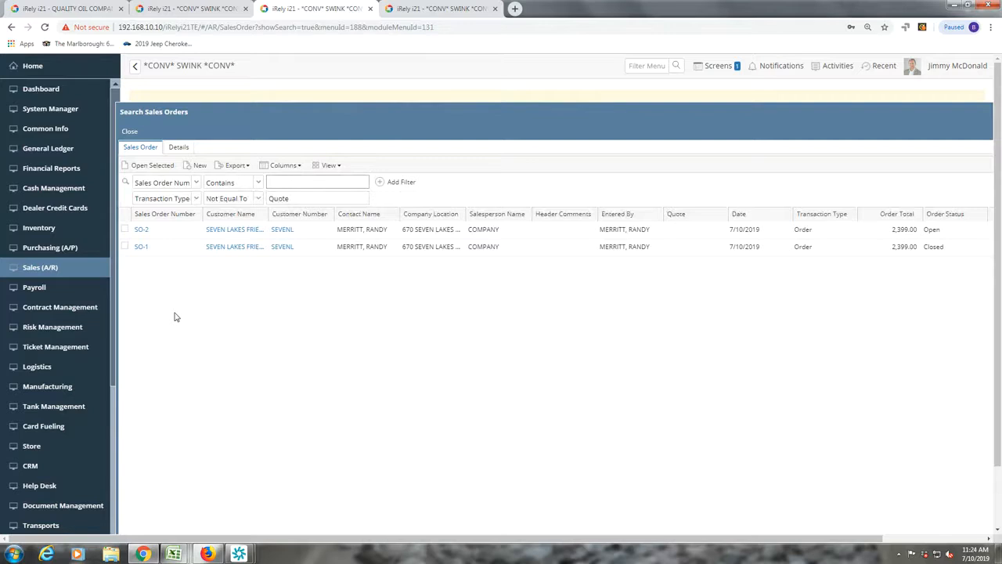
- Open sales order SO-2 and convert it into an invoice
left_click(141, 231)
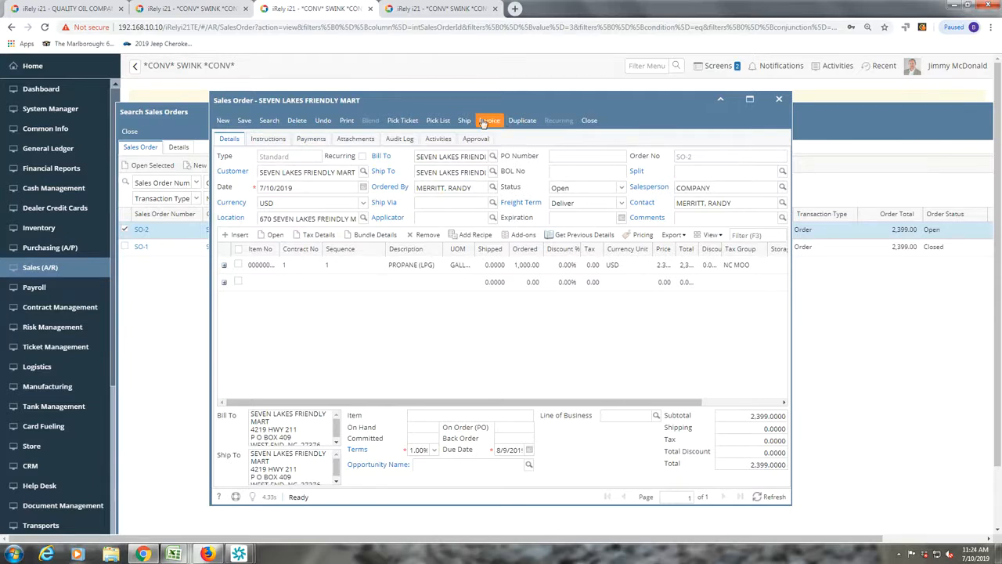
left_click(485, 120)
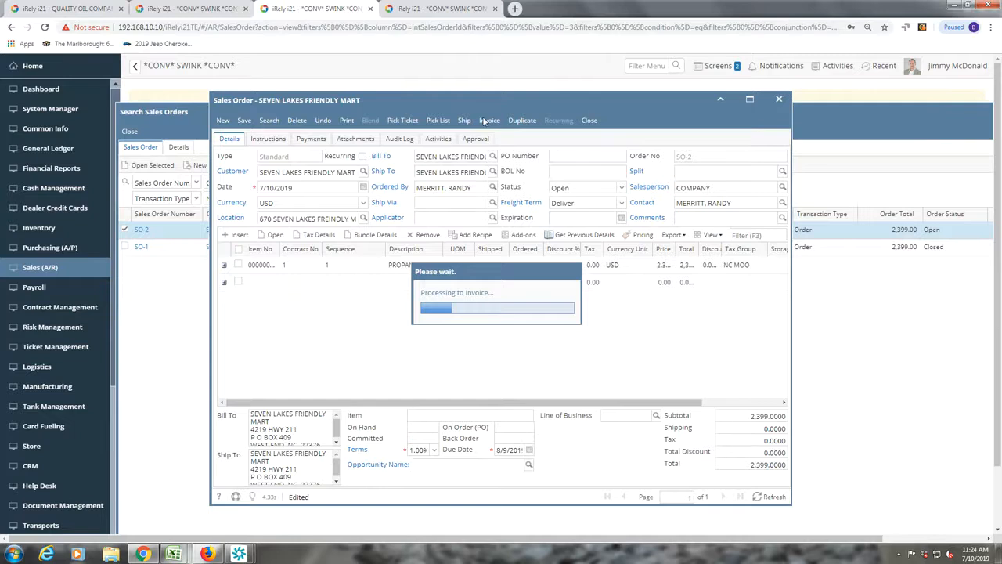
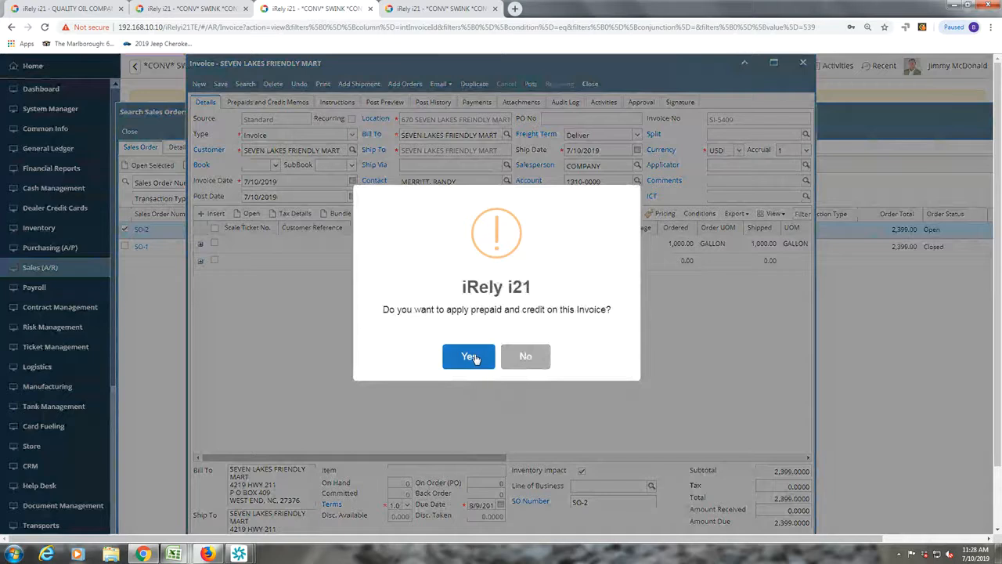
- Accept applying prepaids and credits to the posted invoice, then return to the customer portal
left_click(525, 356)
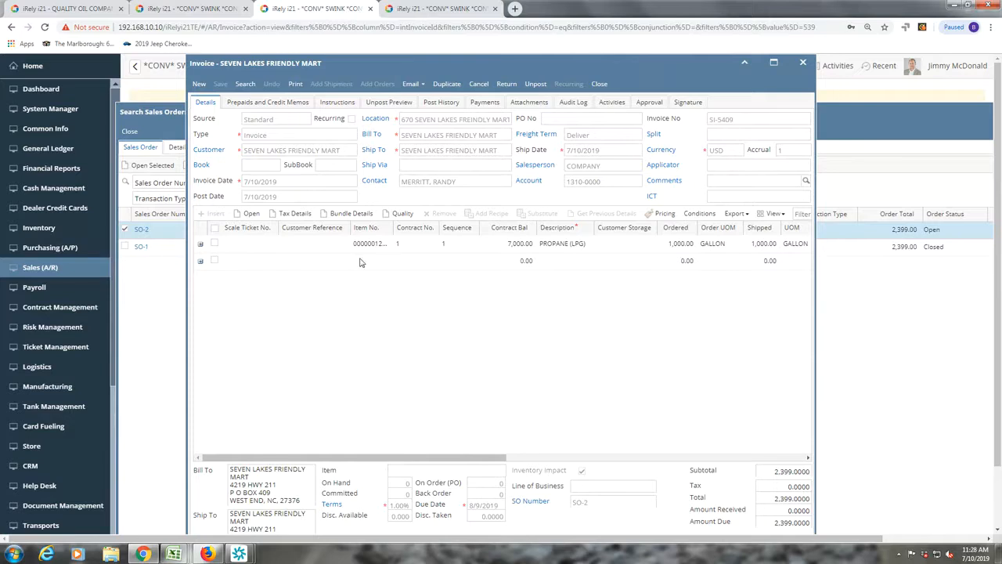
left_click(171, 8)
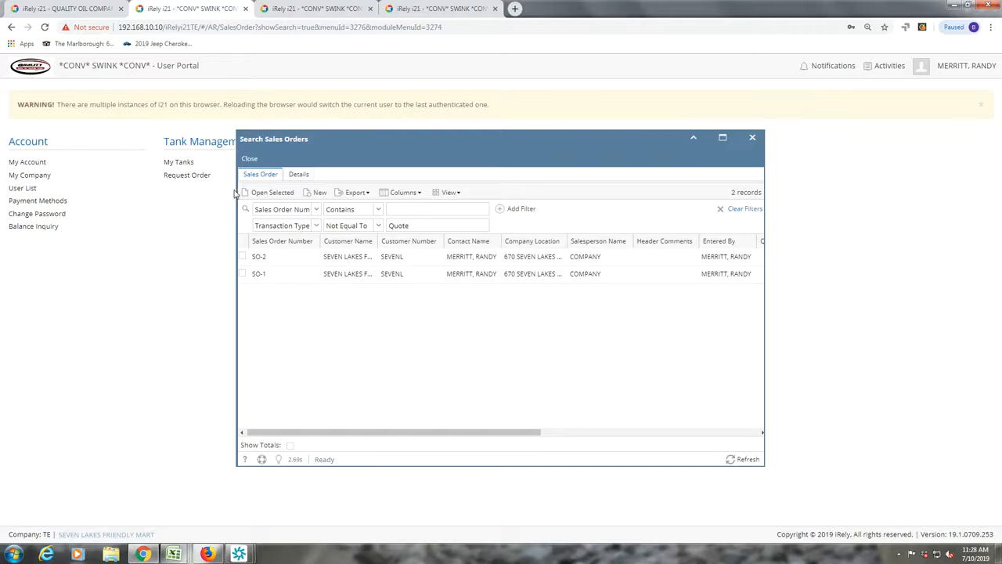
- Refresh the sales order search, confirm SO-2 and SO-1 are both Closed, and close it
left_click(748, 460)
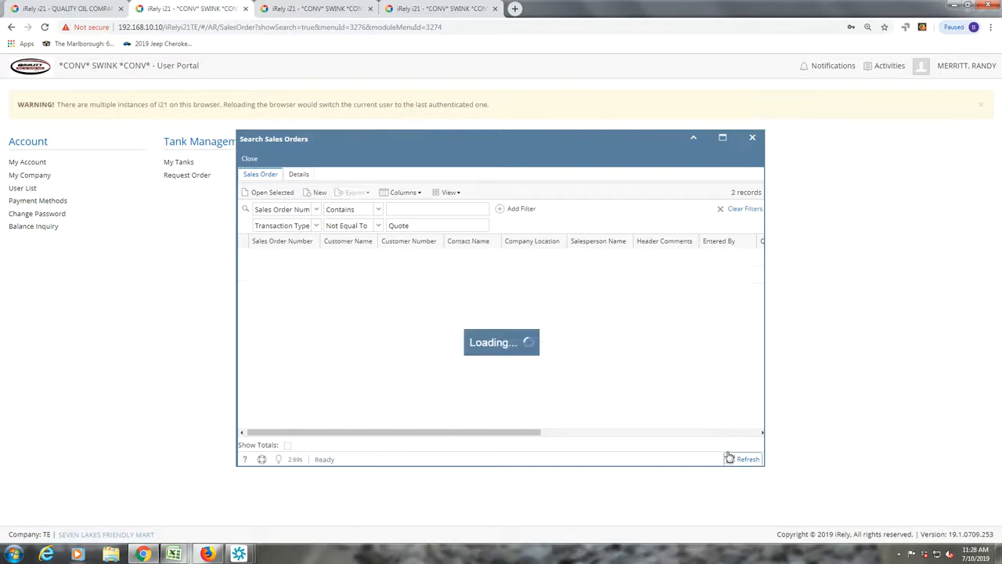
left_click(673, 434)
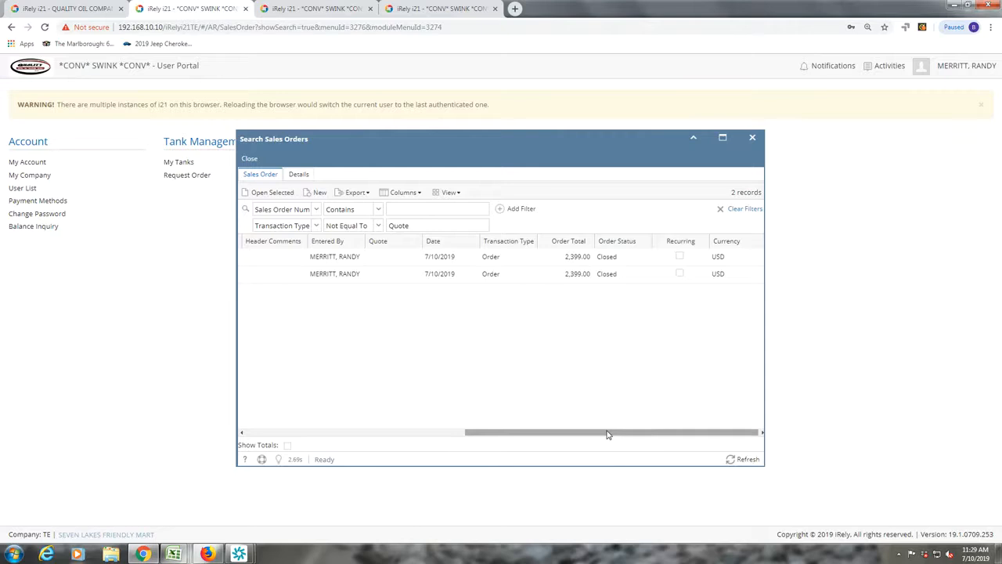
left_click(249, 158)
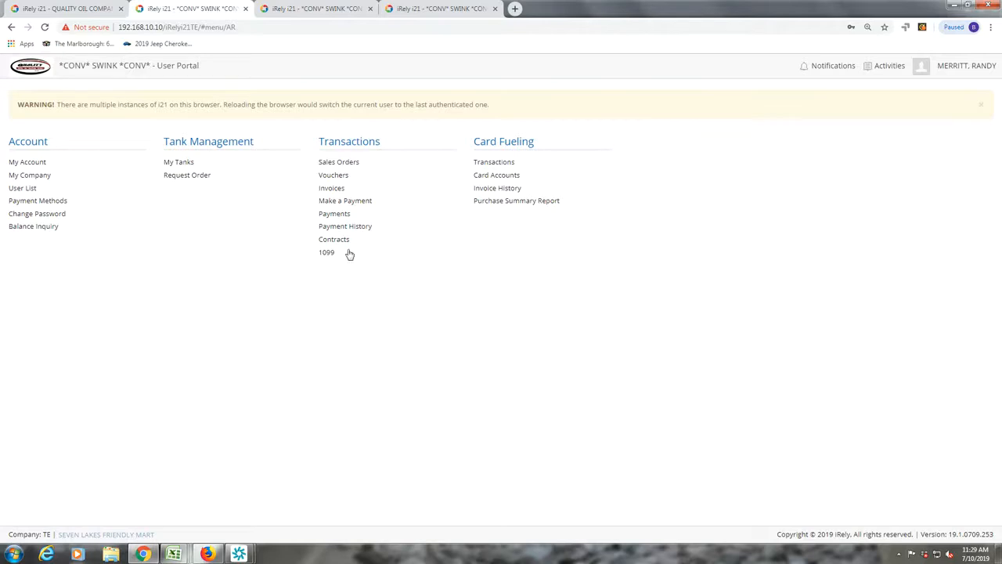
- Open the 1,000-gallon propane invoice from the first line of the Invoice Detail Report
left_click(329, 192)
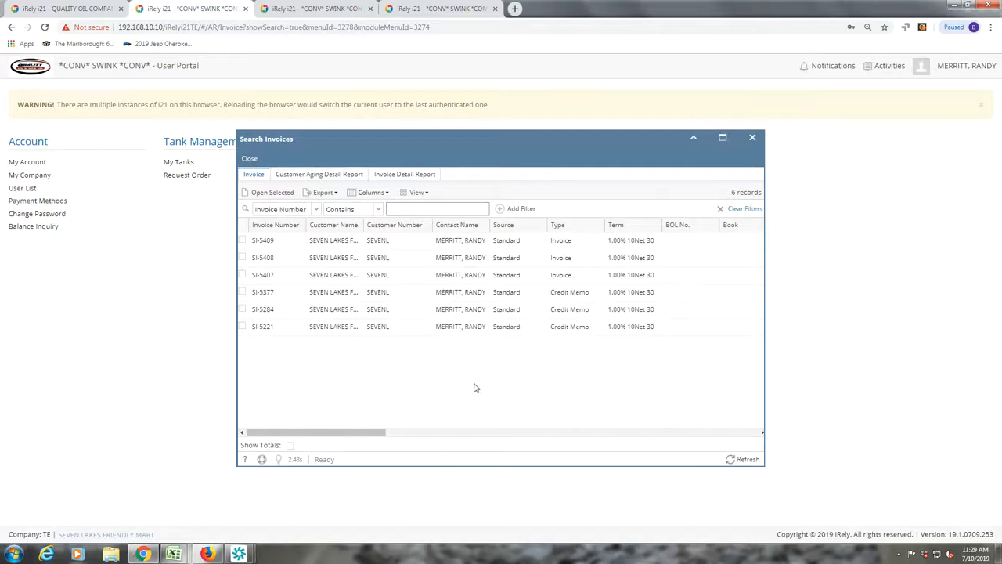
left_click(415, 177)
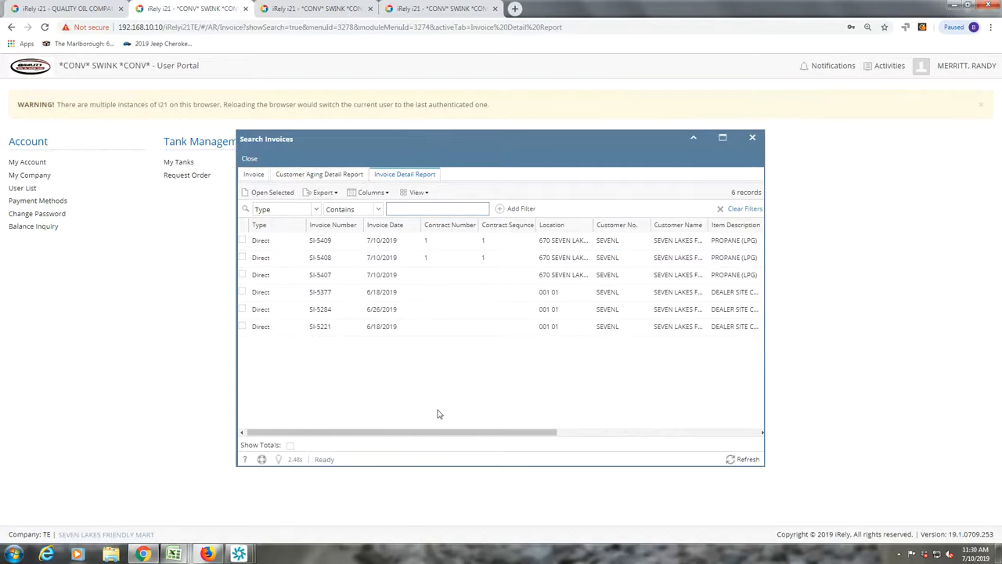
left_click_drag(447, 432, 678, 387)
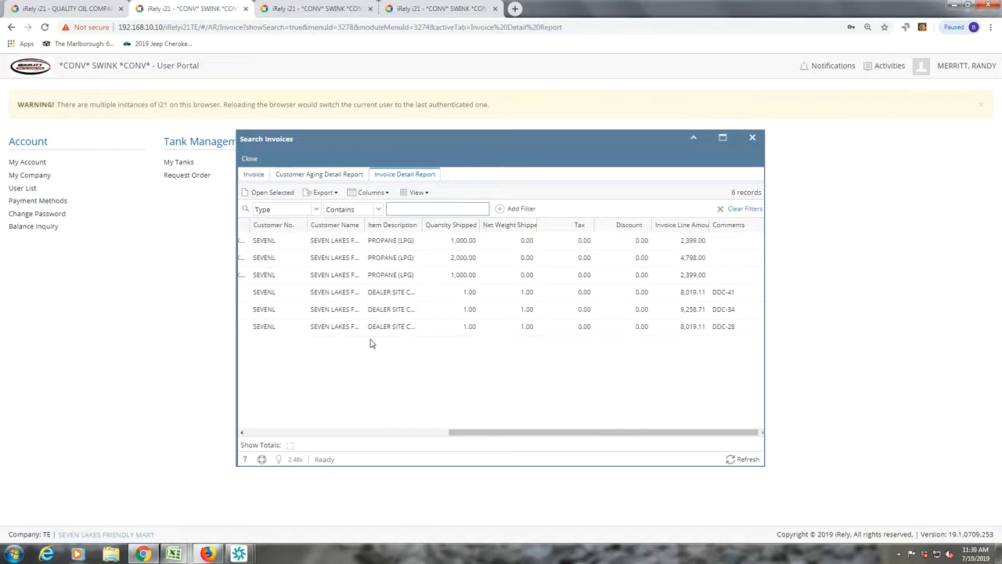
left_click(267, 240)
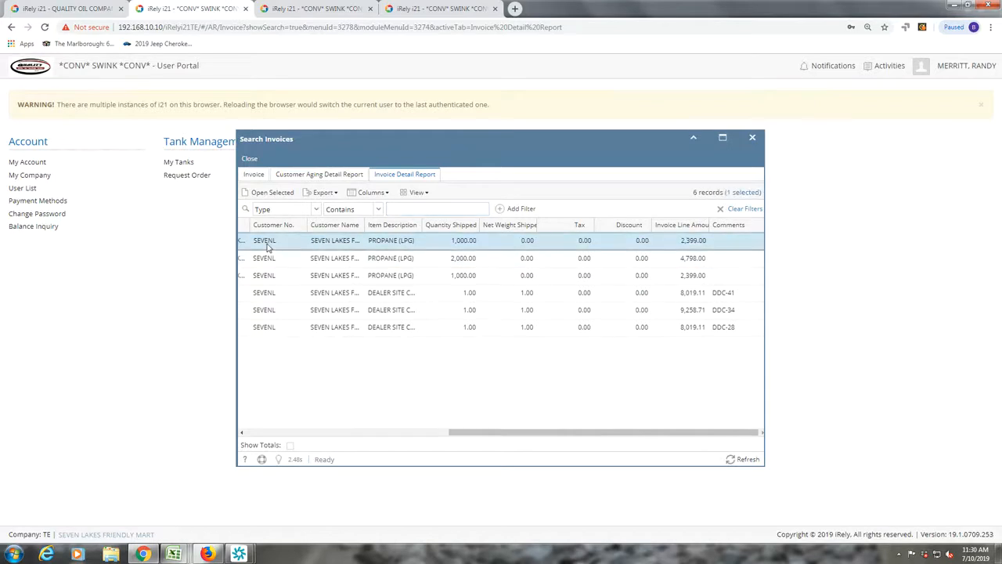
left_click(273, 193)
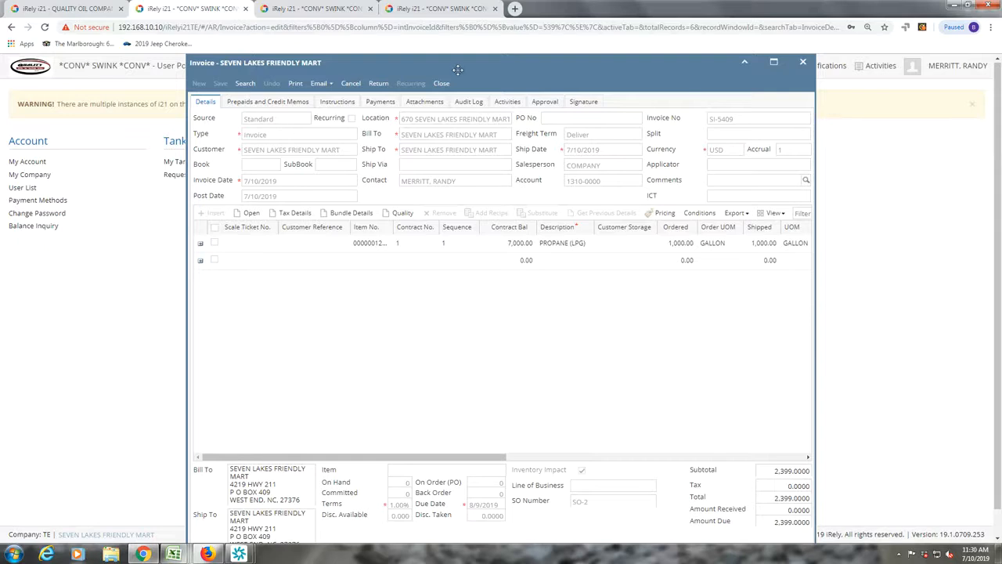
- Review pricing on the portal invoice's propane line, then go to the back-office session
left_click_drag(458, 68, 443, 47)
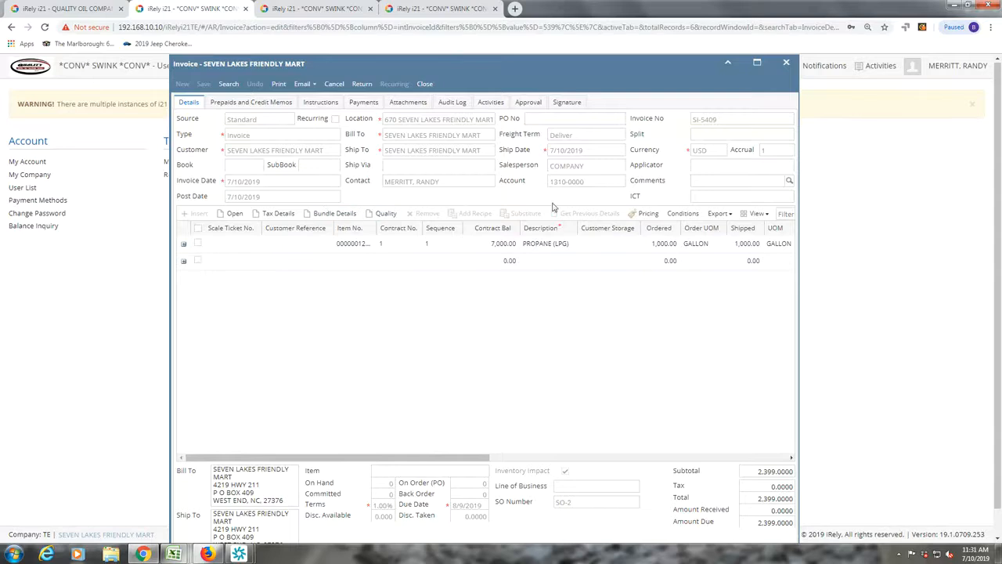
left_click(648, 216)
left_click(307, 10)
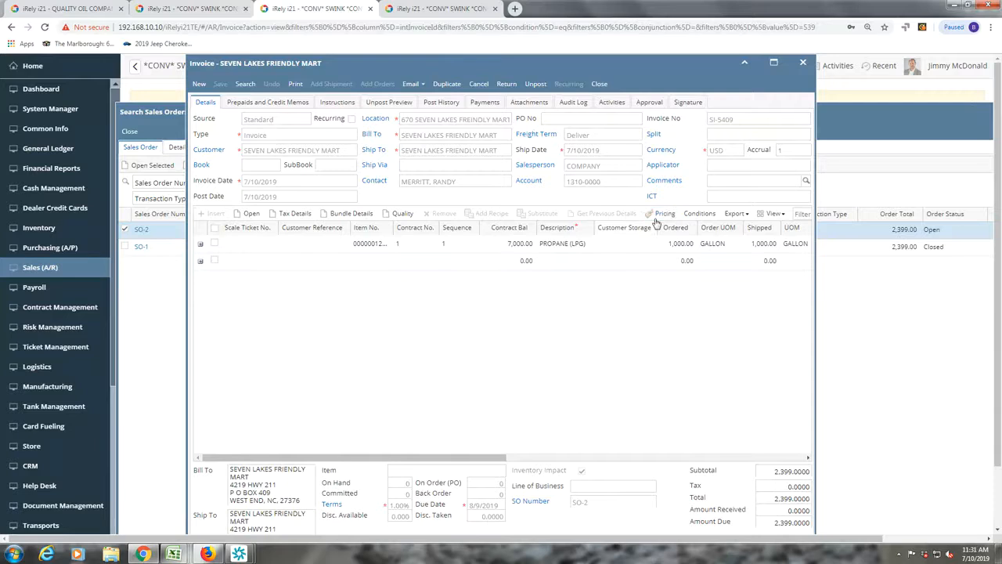
- Unpost the Seven Lakes Friendly Mart invoice and select its propane line
right_click(656, 221)
left_click(517, 350)
left_click(534, 83)
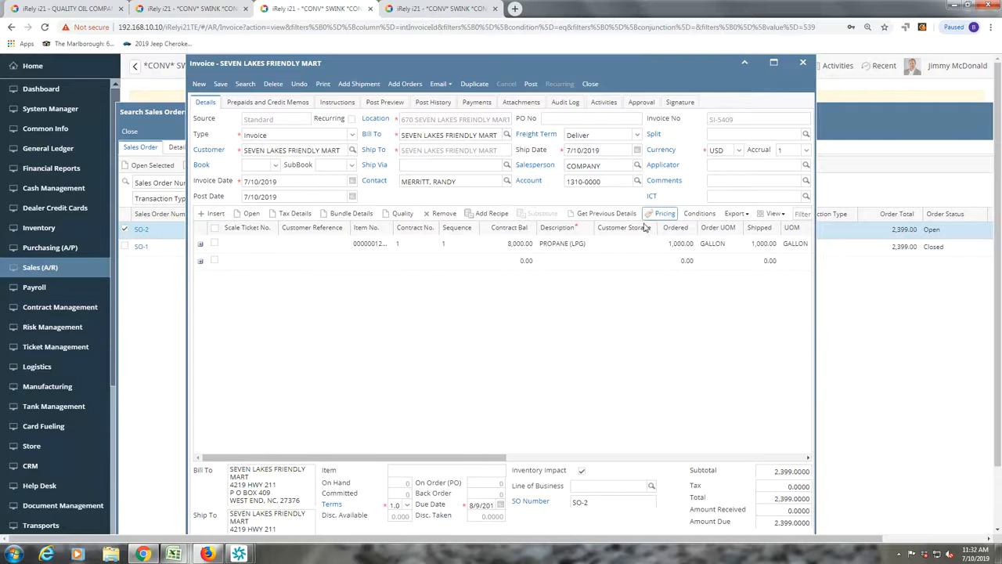
left_click(466, 243)
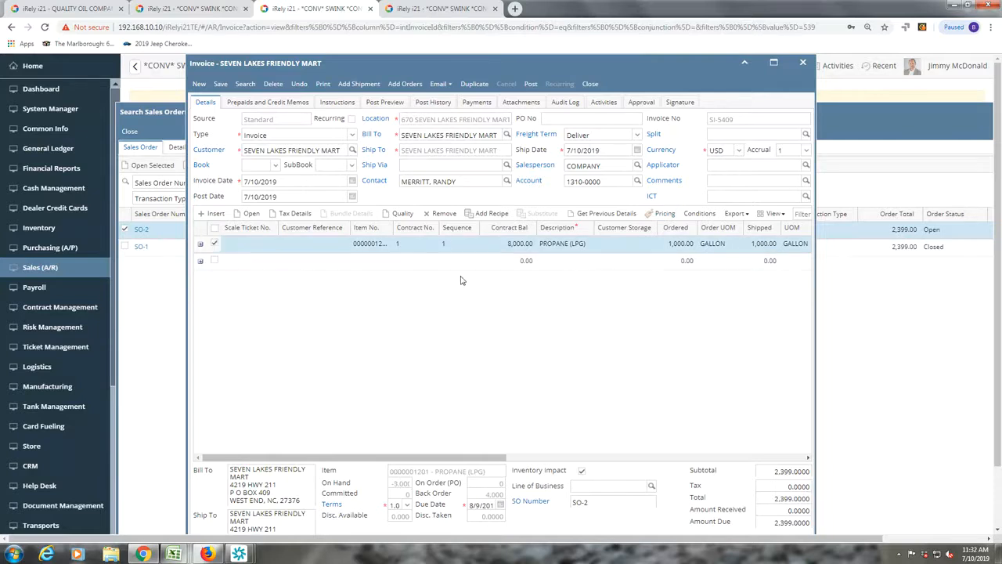
- Open the propane line's Price Listing showing the 2.3990 contract price
left_click(662, 215)
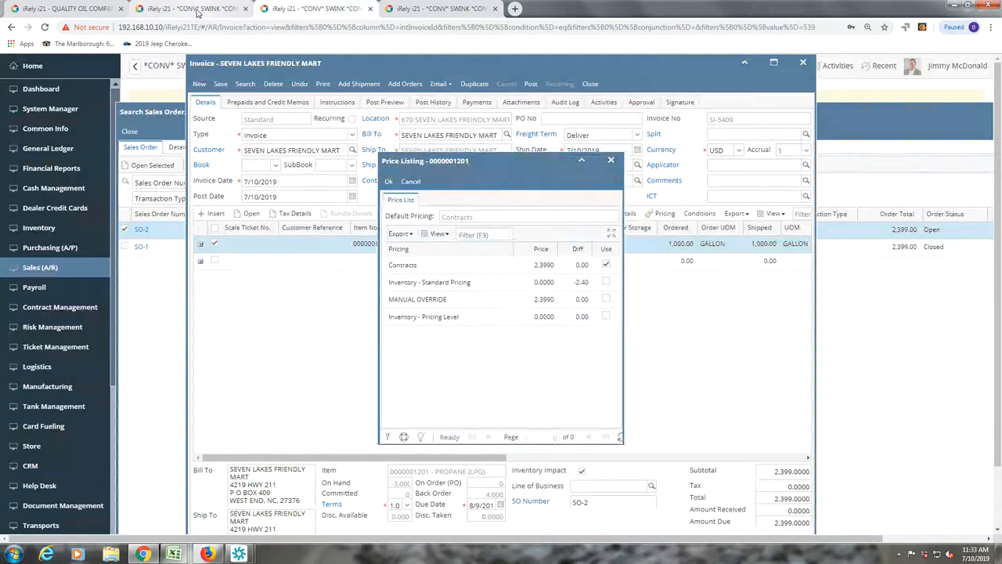
- In the customer portal, review the propane line's price listing and close it
left_click(196, 9)
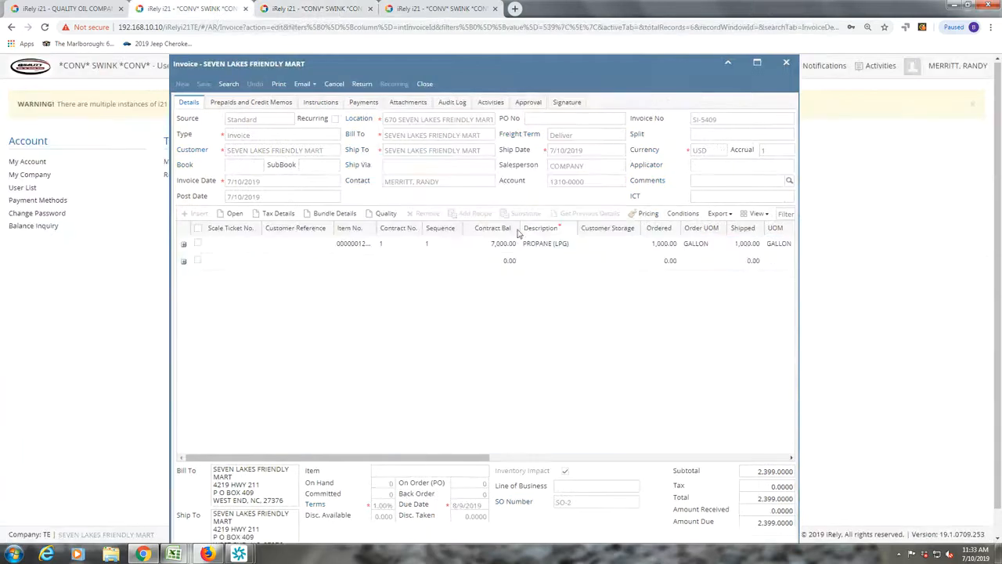
left_click(198, 245)
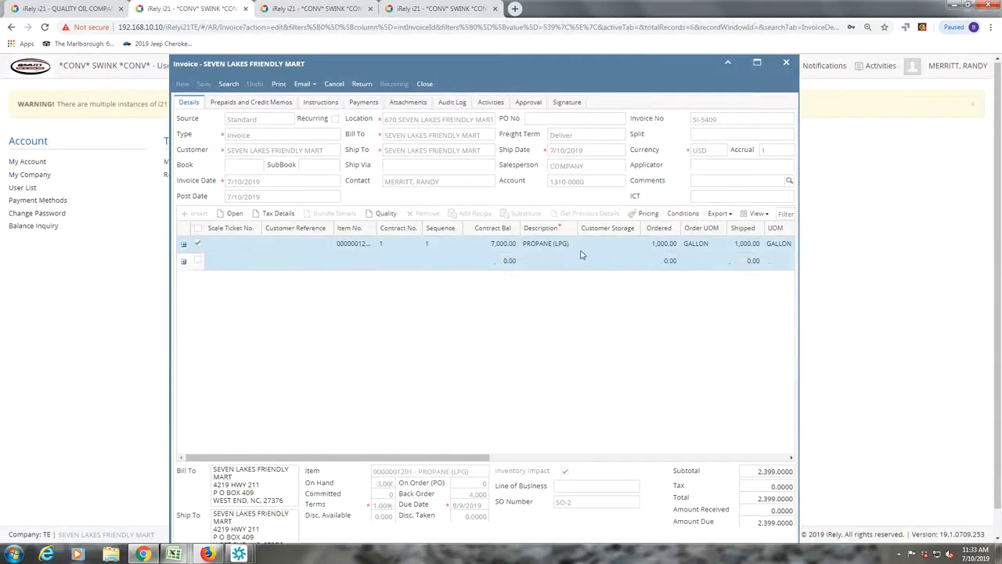
left_click(650, 214)
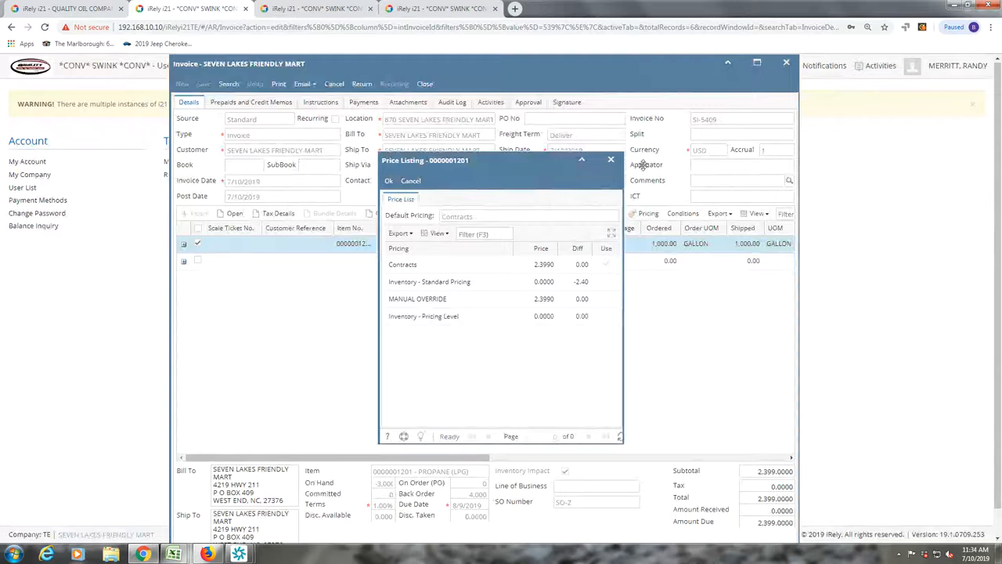
left_click(611, 161)
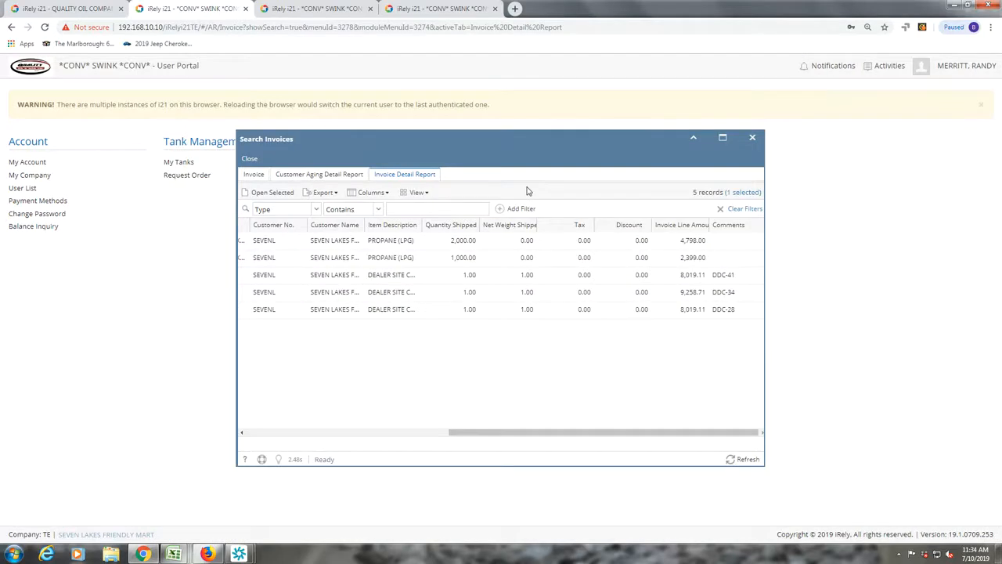
- Close Search Invoices to return to the portal's main menu
left_click(755, 138)
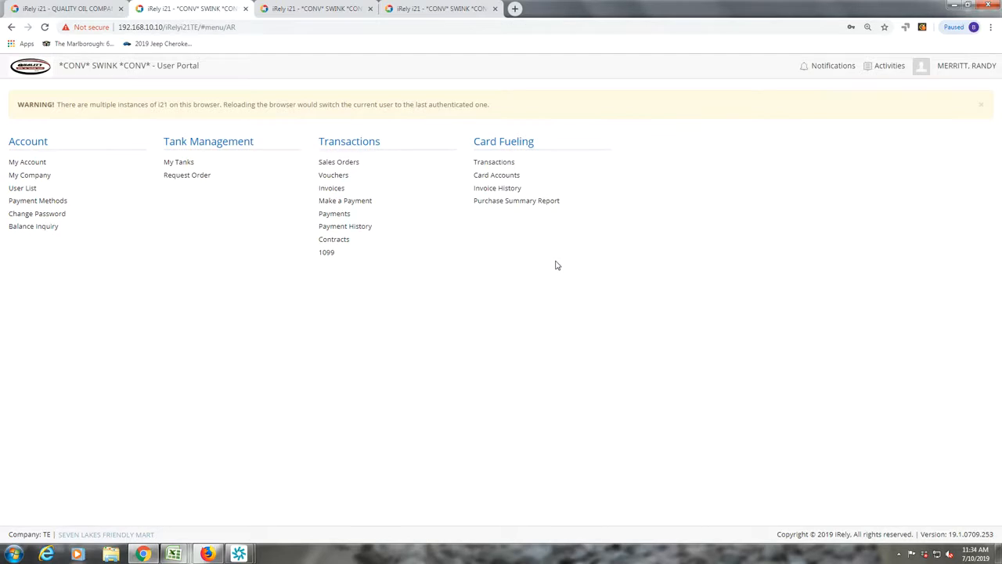
- Start a payment with ACH as the method and maximize the Make Payments window
left_click(360, 201)
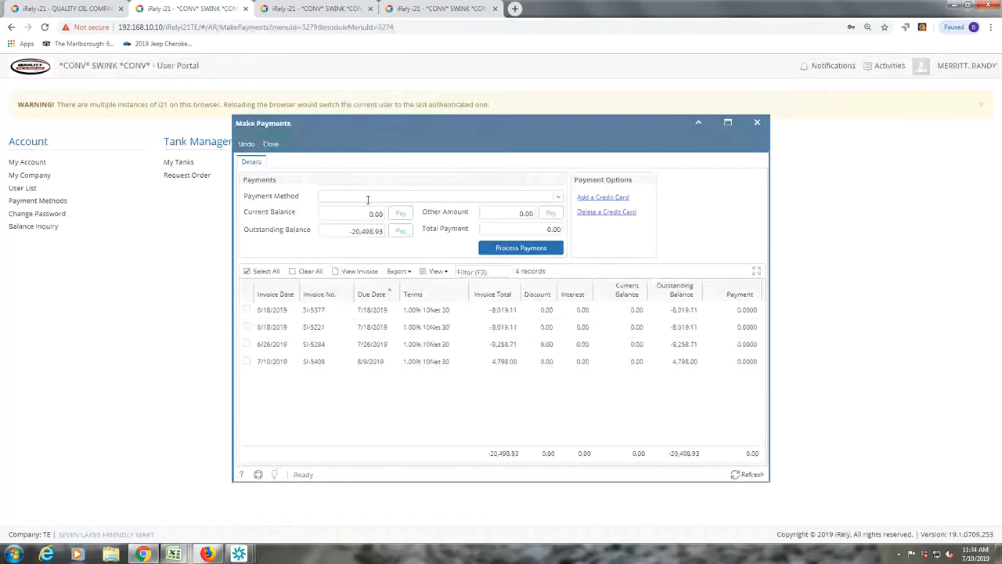
left_click(558, 197)
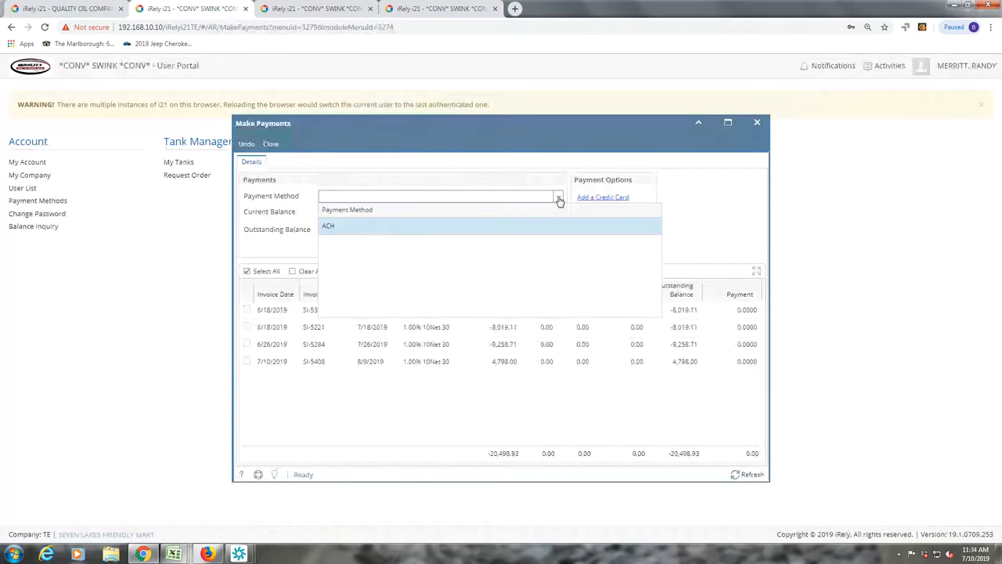
left_click(330, 227)
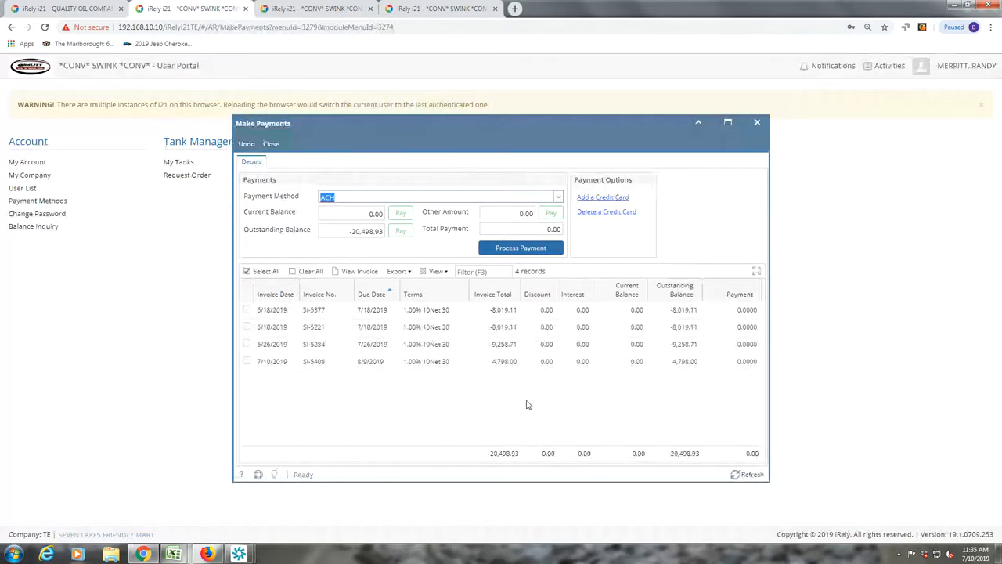
left_click(729, 127)
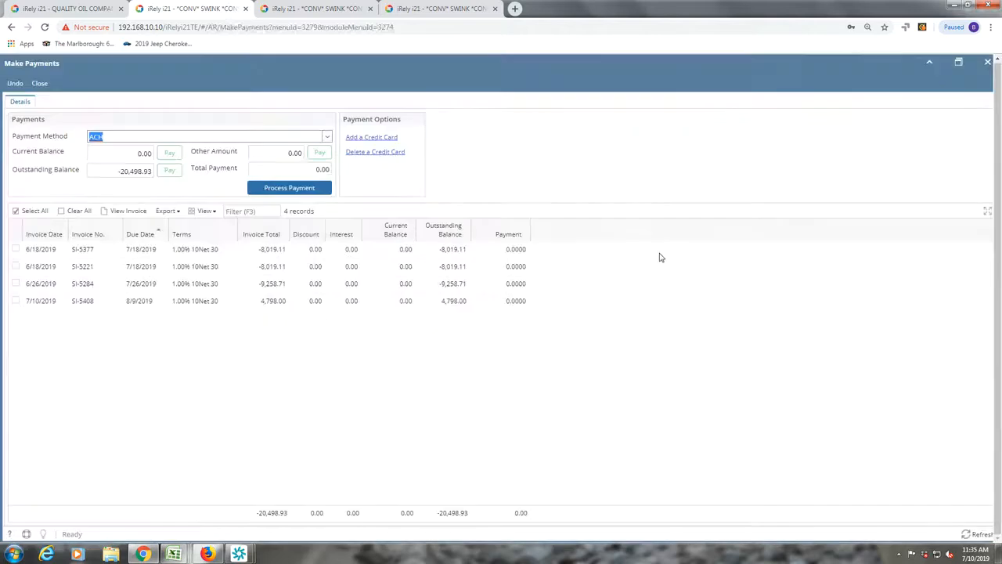
- Apply a 2,000.00 payment to invoice SI-5408, leaving 2,798.00 outstanding
left_click(521, 302)
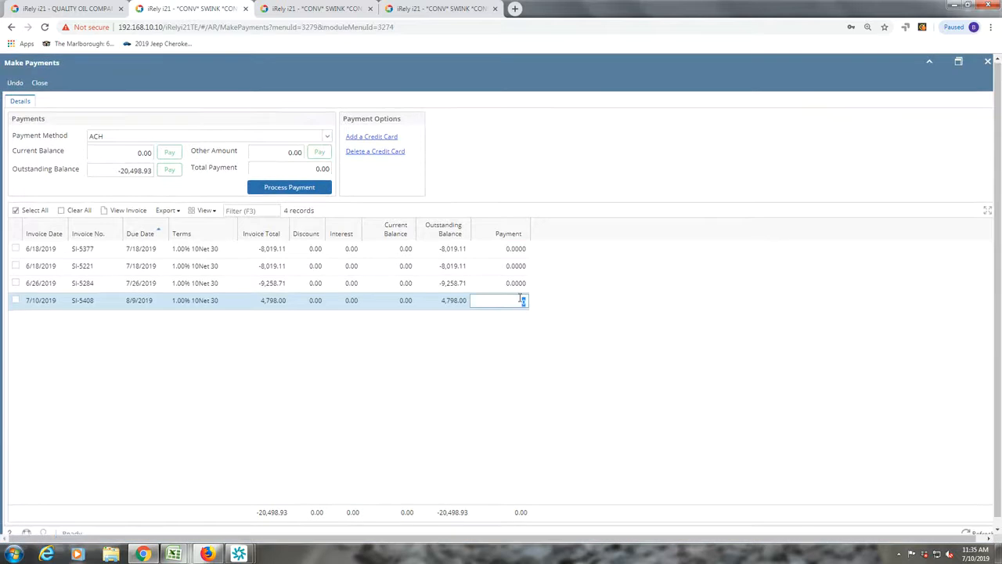
type("2000")
left_click(958, 61)
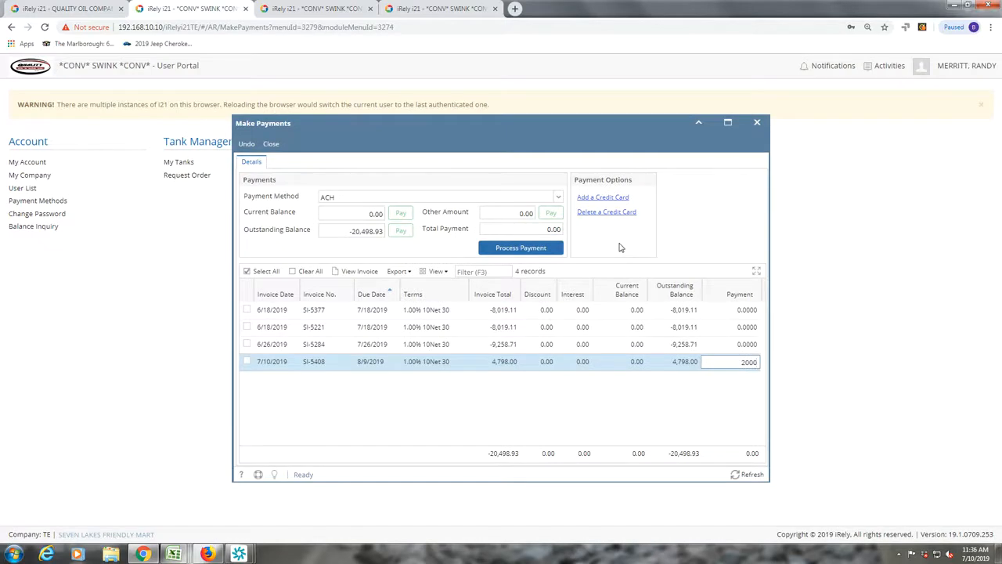
left_click(633, 392)
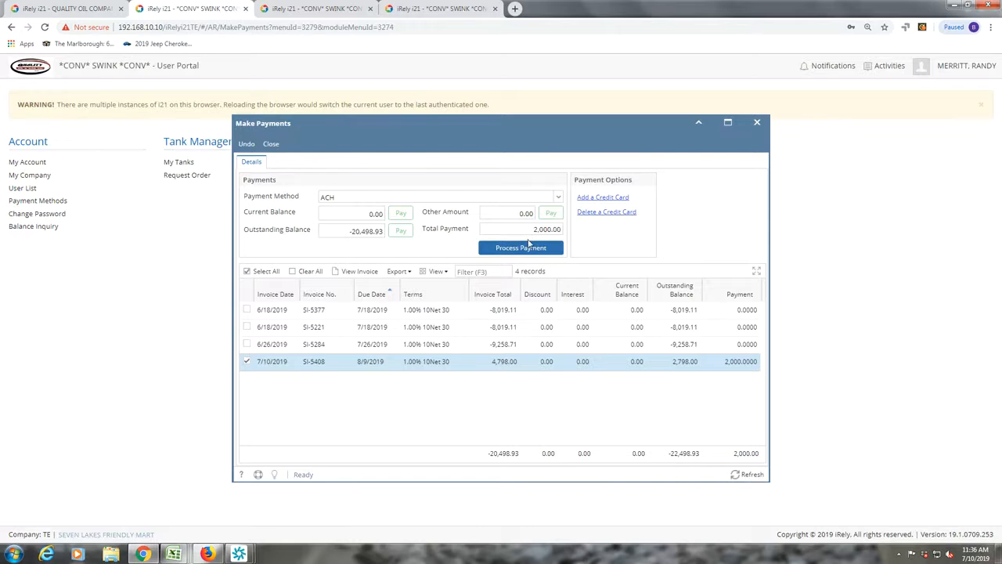
- Process the 2,000.00 ACH payment on SI-5408, then close its Payment Receipt preview
left_click(525, 250)
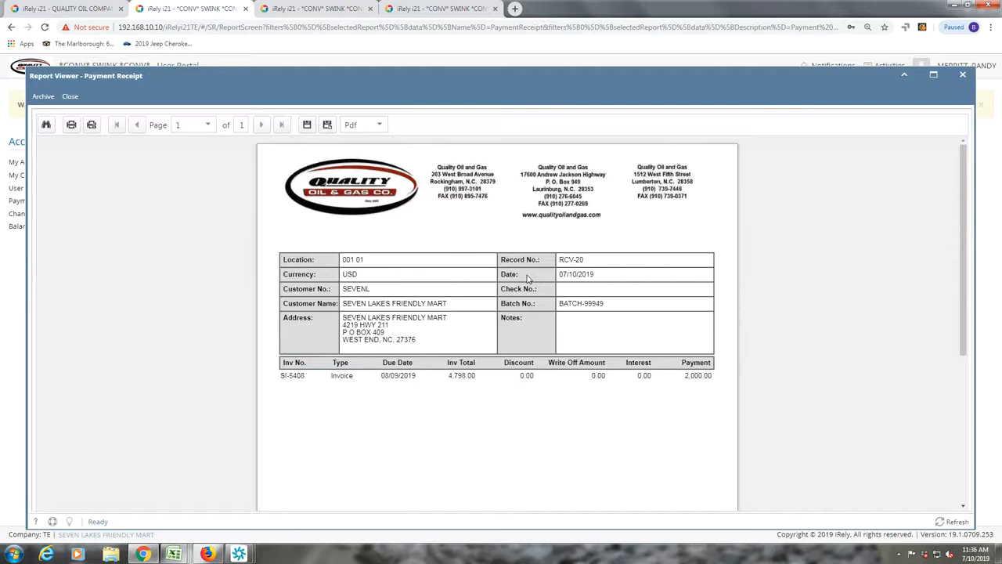
left_click(965, 75)
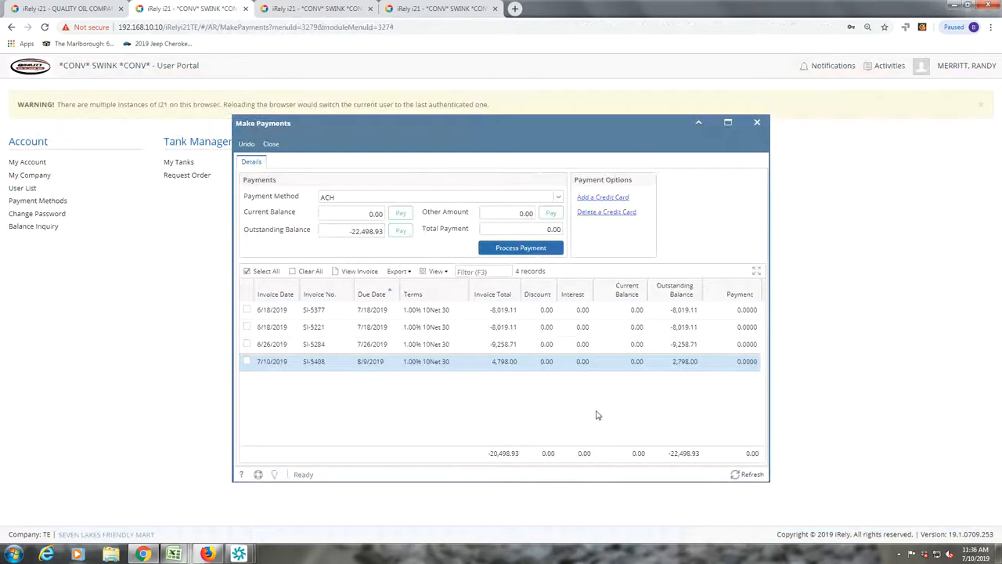
- In the back-office session, close the invoice's price listing and the sales order search
left_click(422, 9)
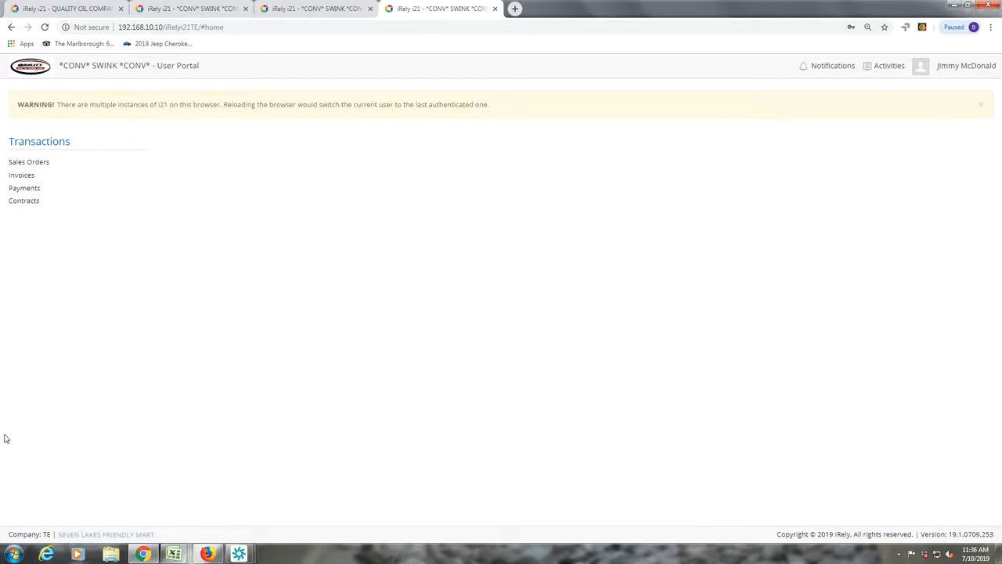
left_click(294, 10)
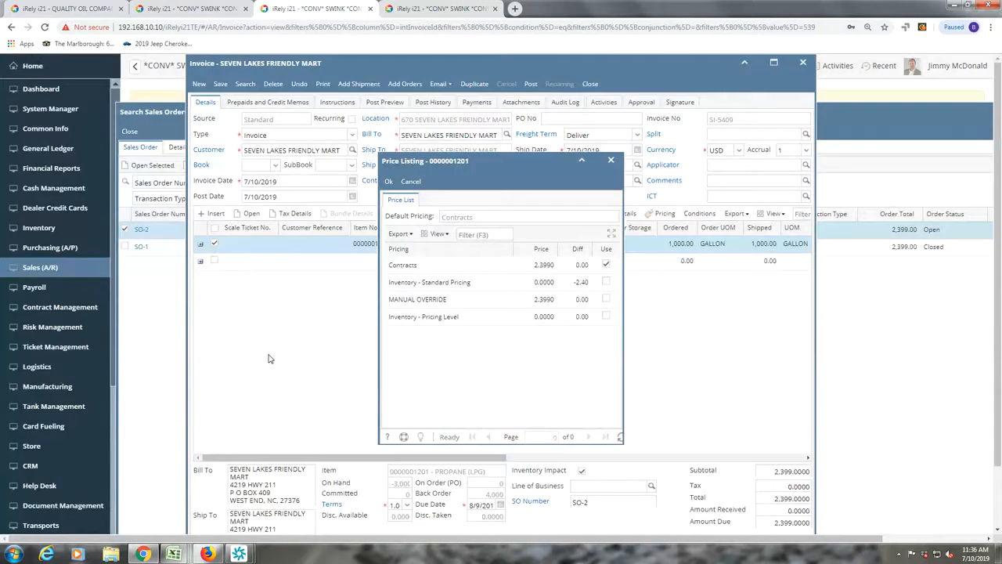
left_click(611, 162)
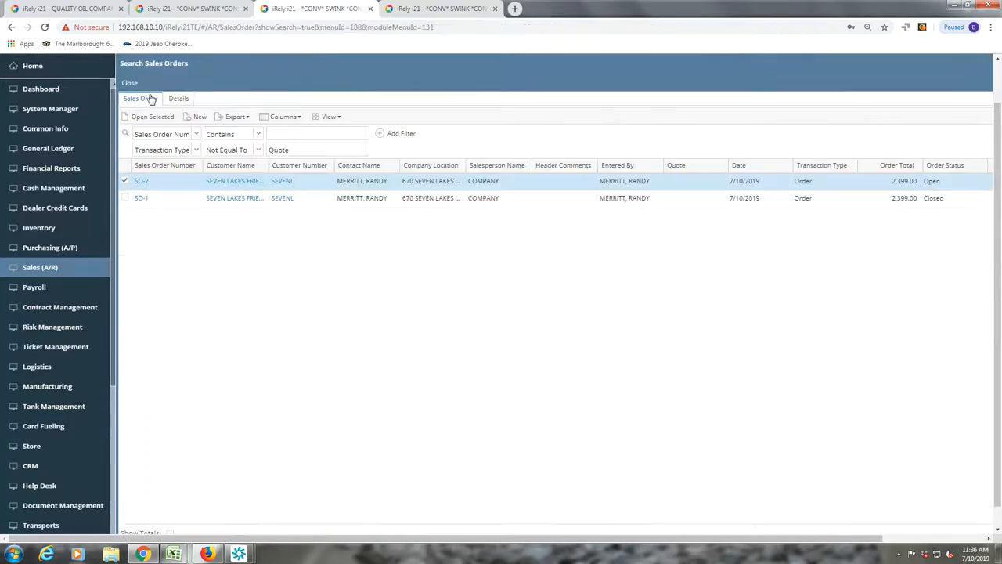
left_click(127, 83)
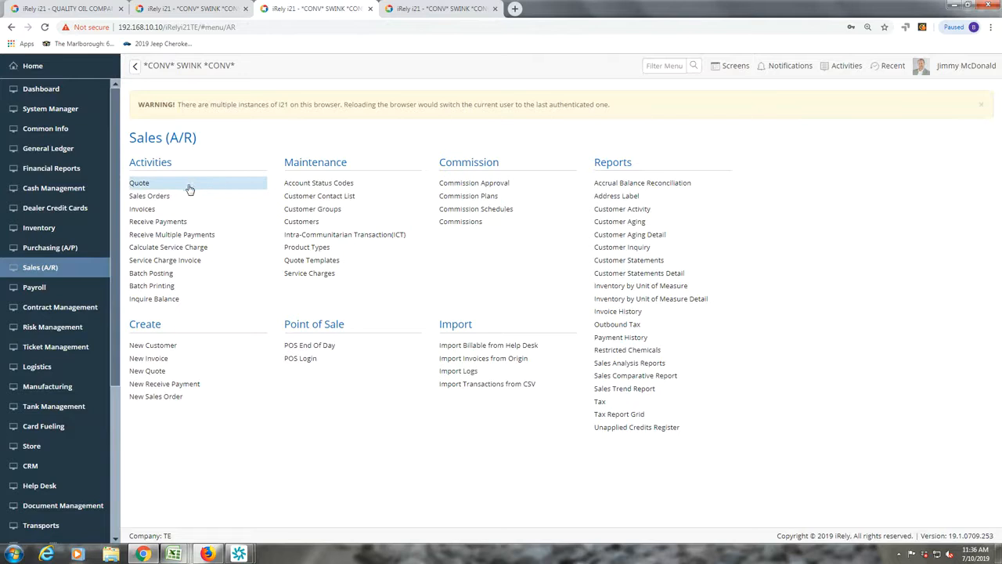
- Open Receive Payments from Sales (A/R) and scroll across the grid to RCV-20's ACH details
left_click(163, 222)
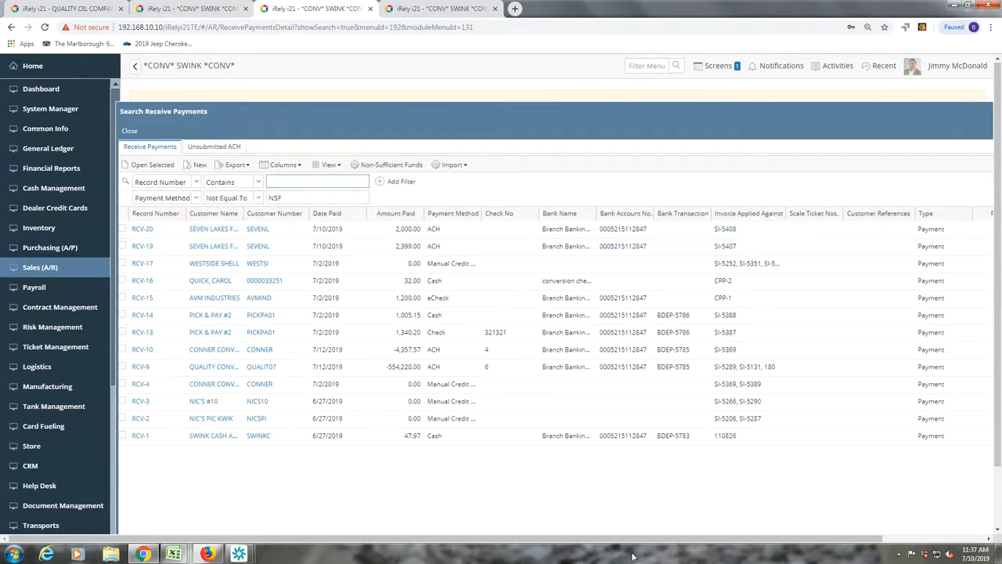
left_click_drag(776, 540, 908, 532)
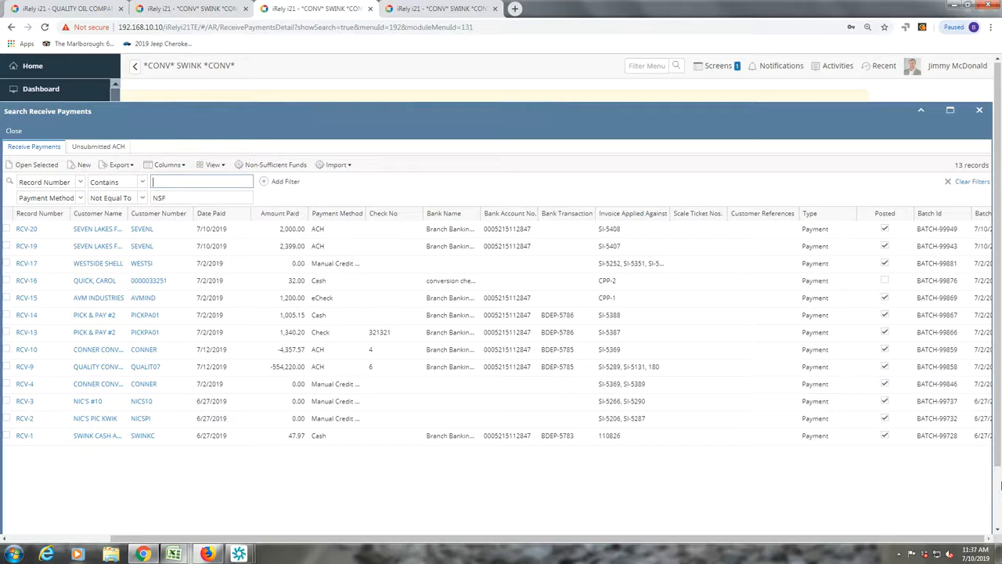
- Filter Unsubmitted ACH payments to the bank account ending 847, showing RCV-20 and RCV-19
left_click(94, 147)
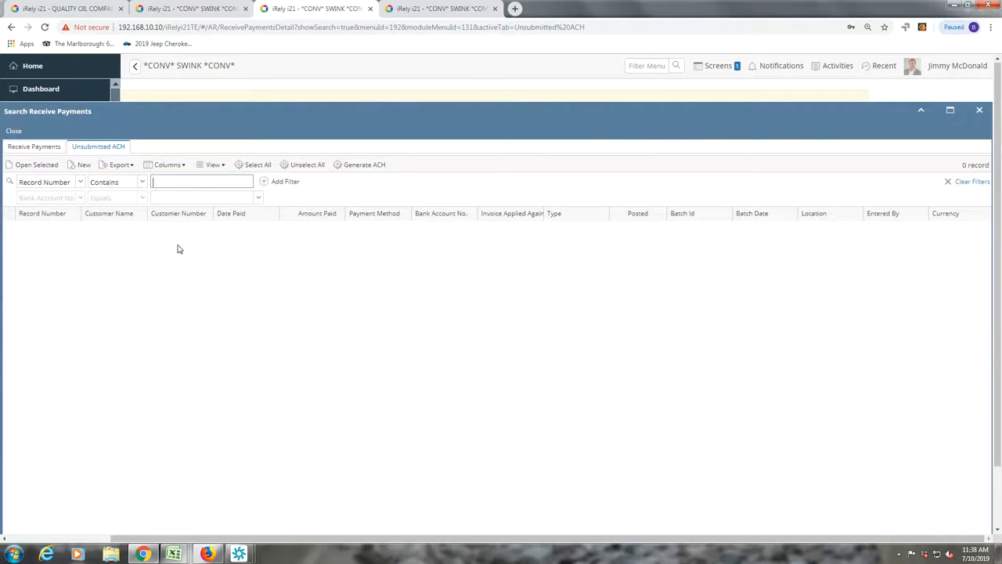
left_click(258, 198)
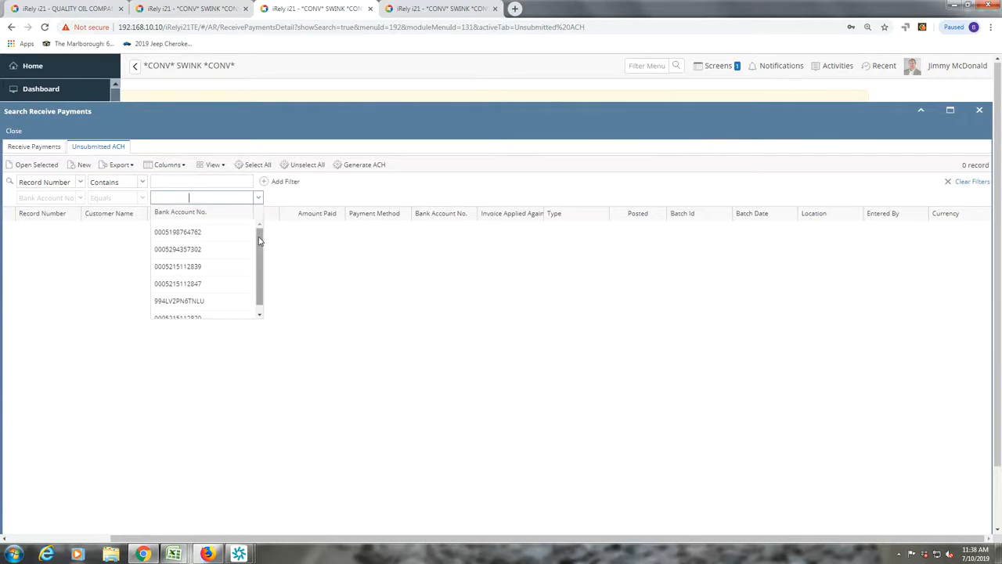
scroll(258, 242, "down", 1)
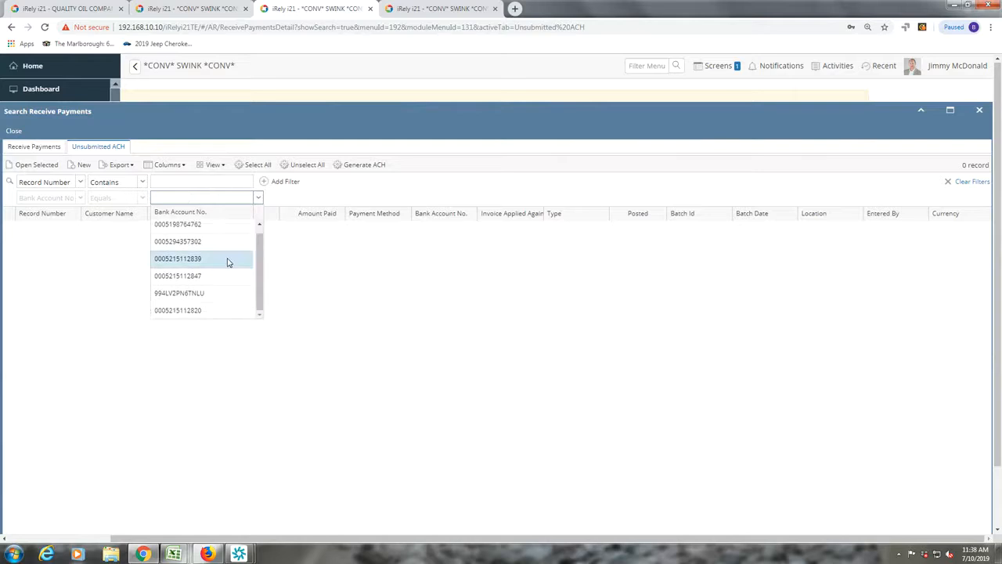
left_click(200, 277)
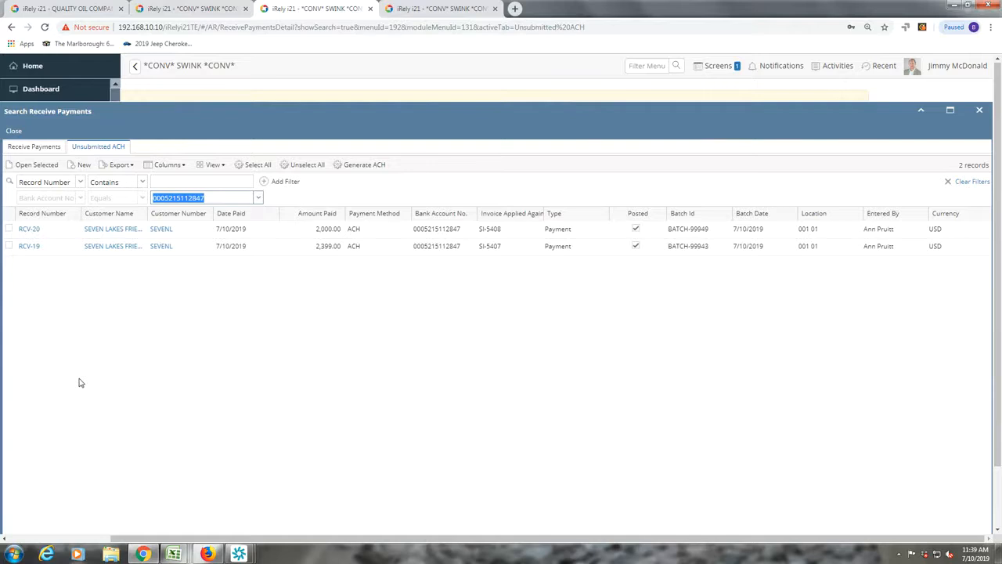
left_click(188, 9)
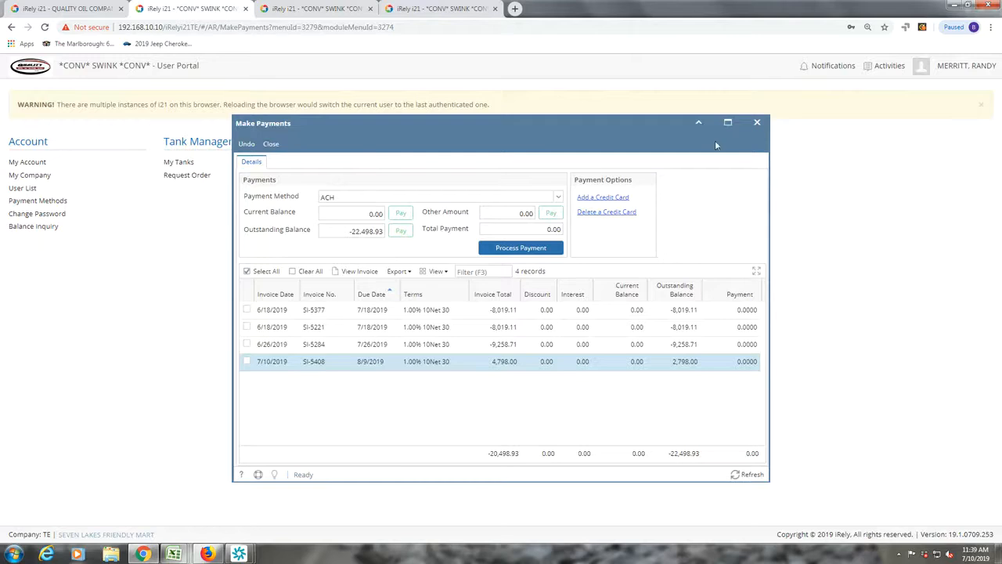
- Close Make Payments, open the portal's Payments list and tick ACH payment RCV-20
left_click(270, 144)
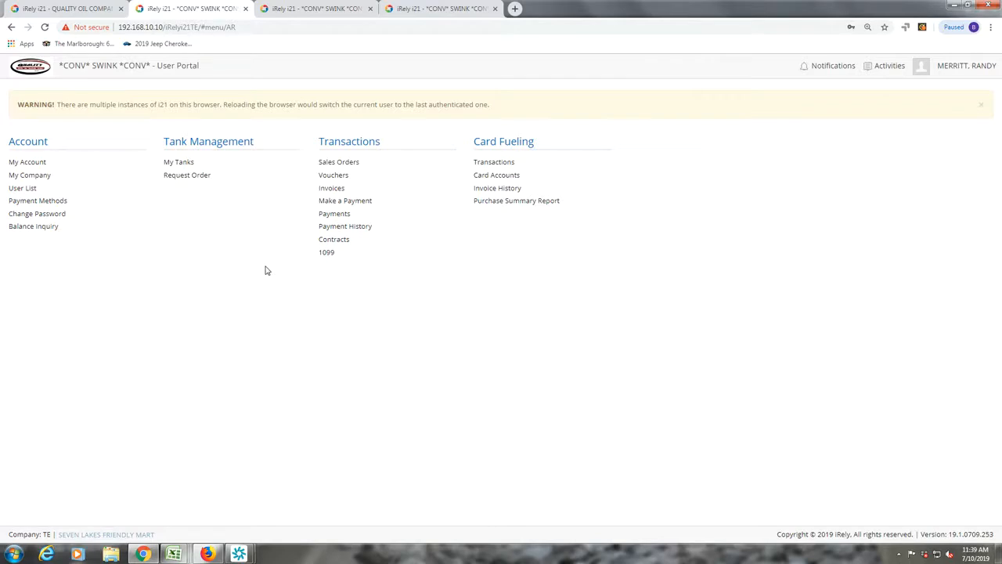
left_click(337, 218)
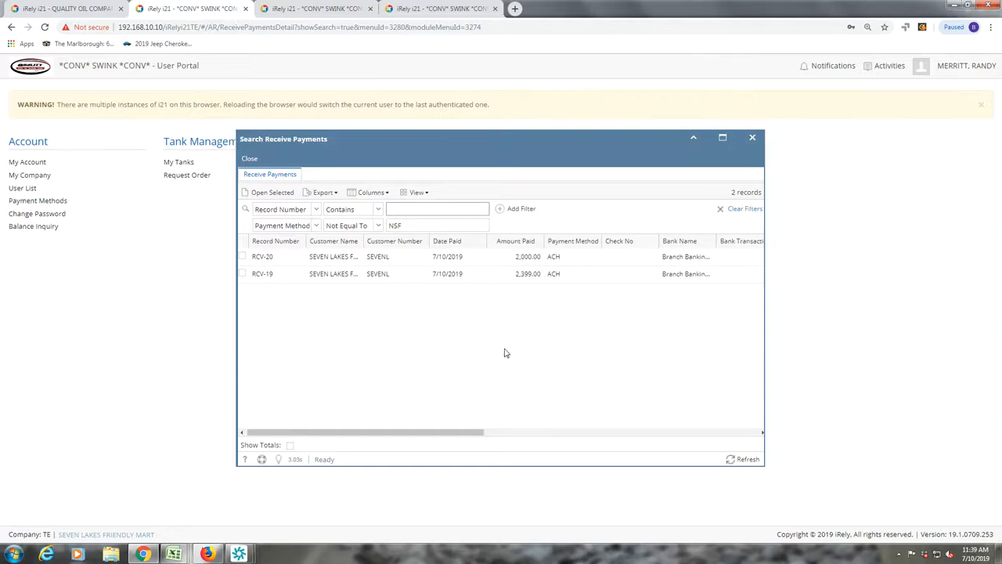
left_click_drag(460, 439, 443, 464)
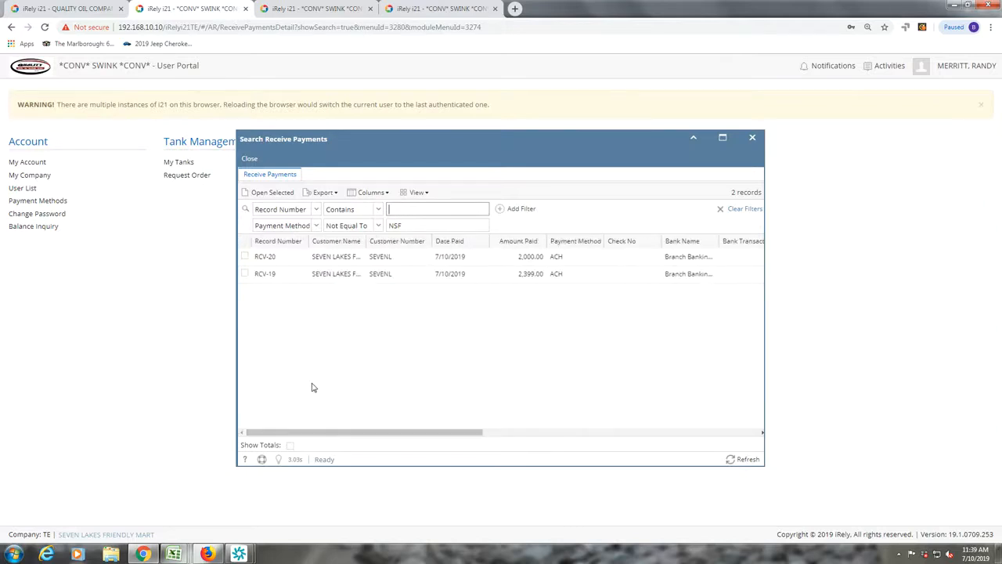
left_click_drag(328, 433, 248, 480)
left_click(681, 273)
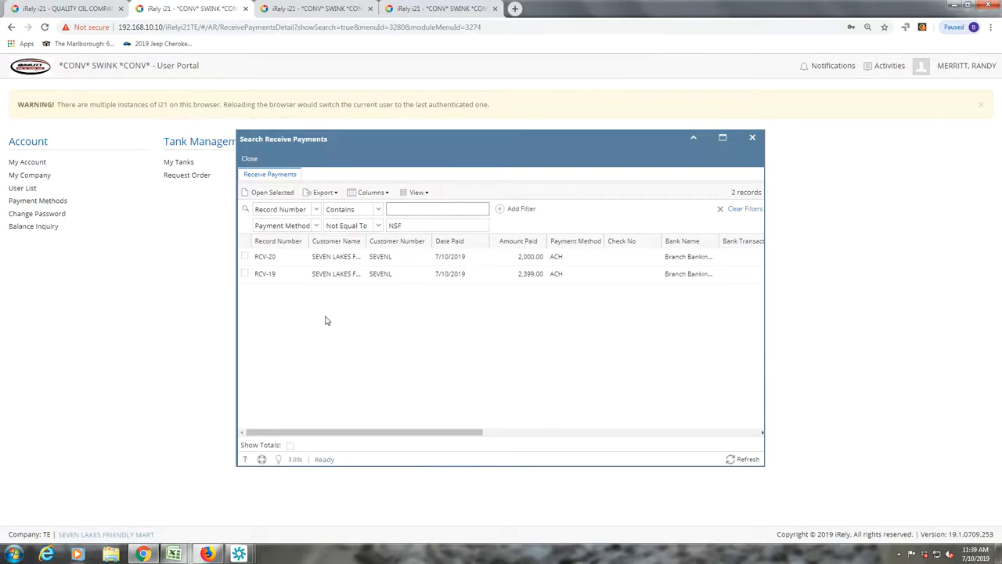
left_click(248, 256)
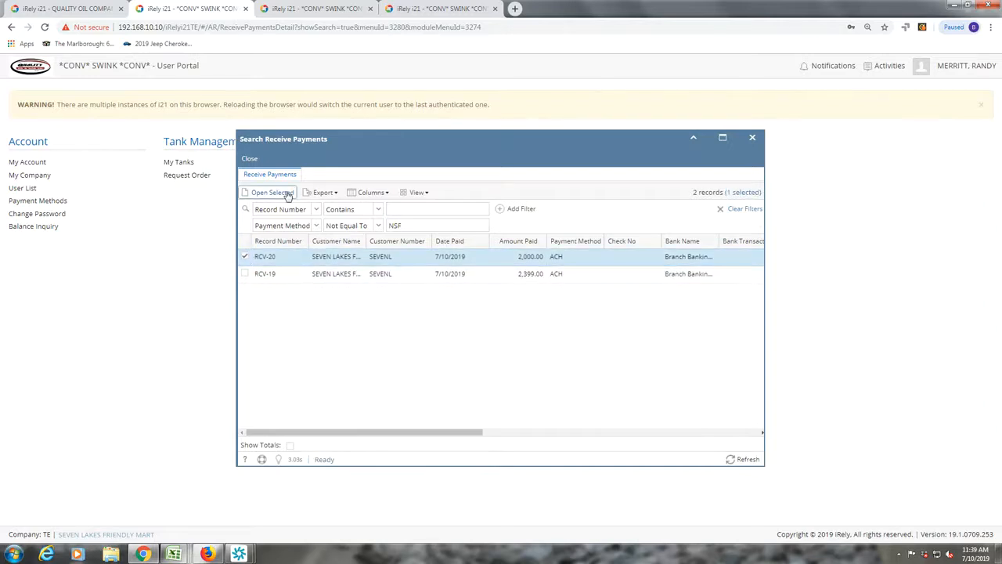
left_click(287, 194)
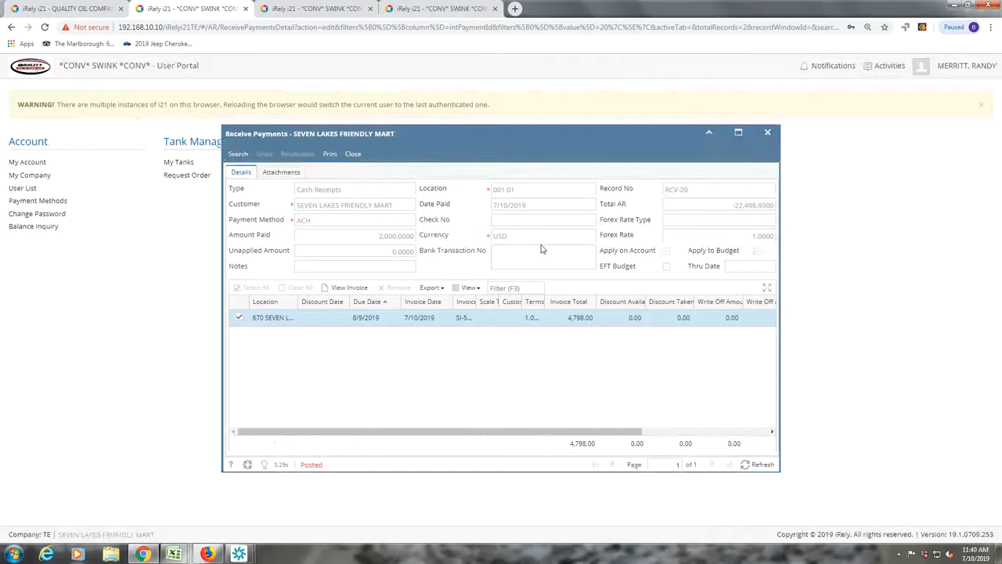
left_click_drag(615, 432, 501, 276)
left_click(353, 154)
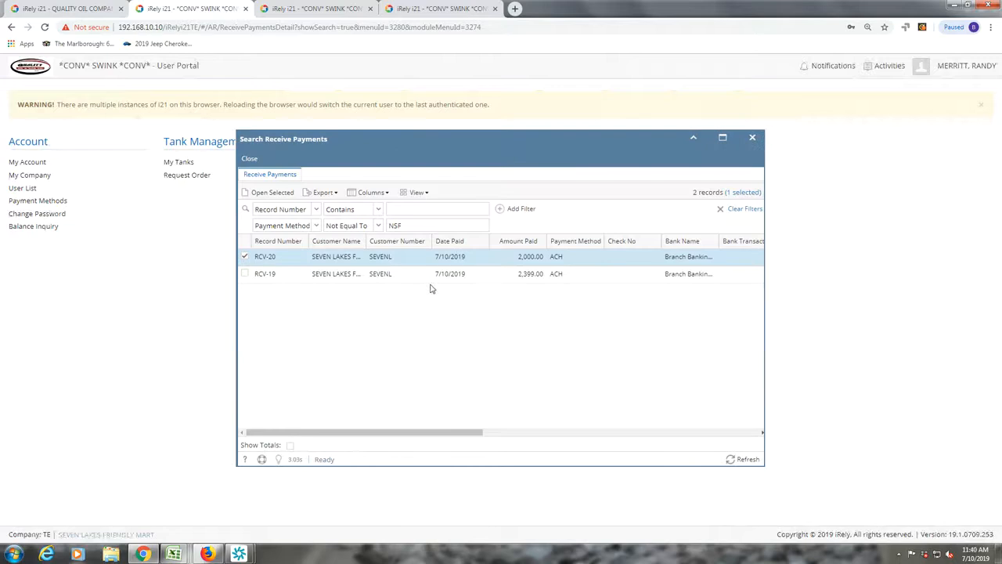
- Close Receive Payments, open the Contracts list and tick contract 1 for SEVEN LAKES FRIENDLY MART
left_click(250, 160)
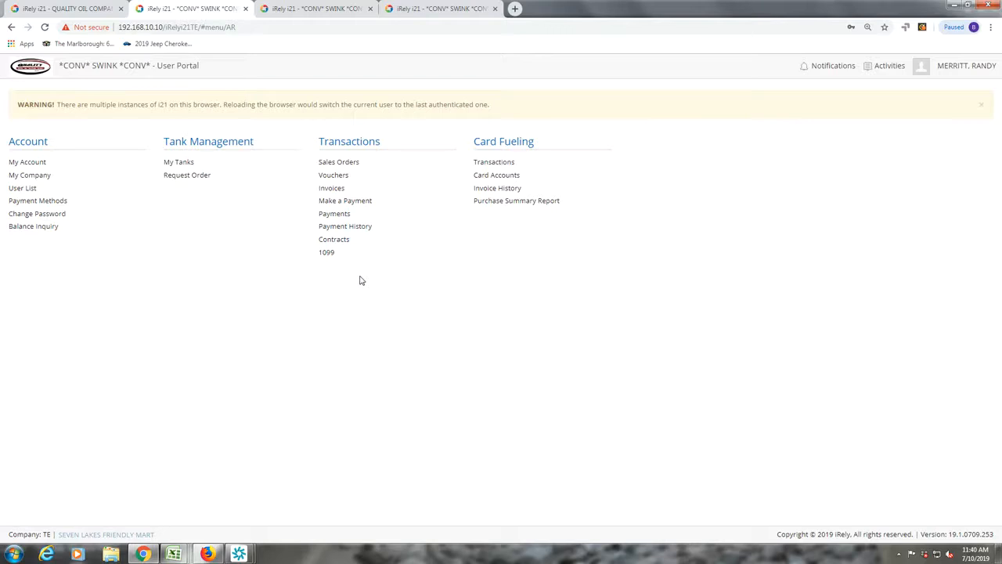
left_click(347, 245)
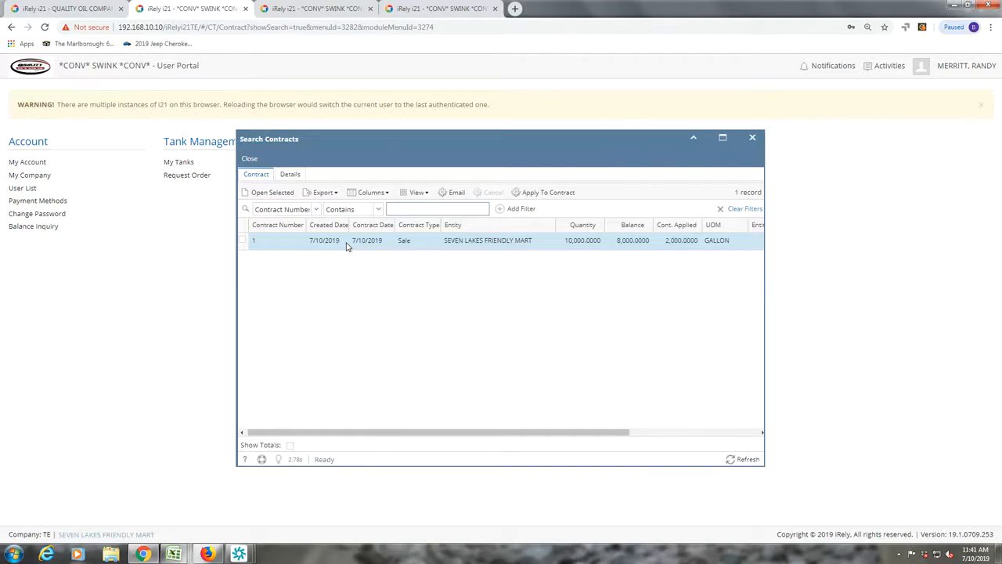
left_click(243, 242)
- Open contract 1, the 10,000-gallon Propane sale with 8,000 gallons remaining
double_click(312, 242)
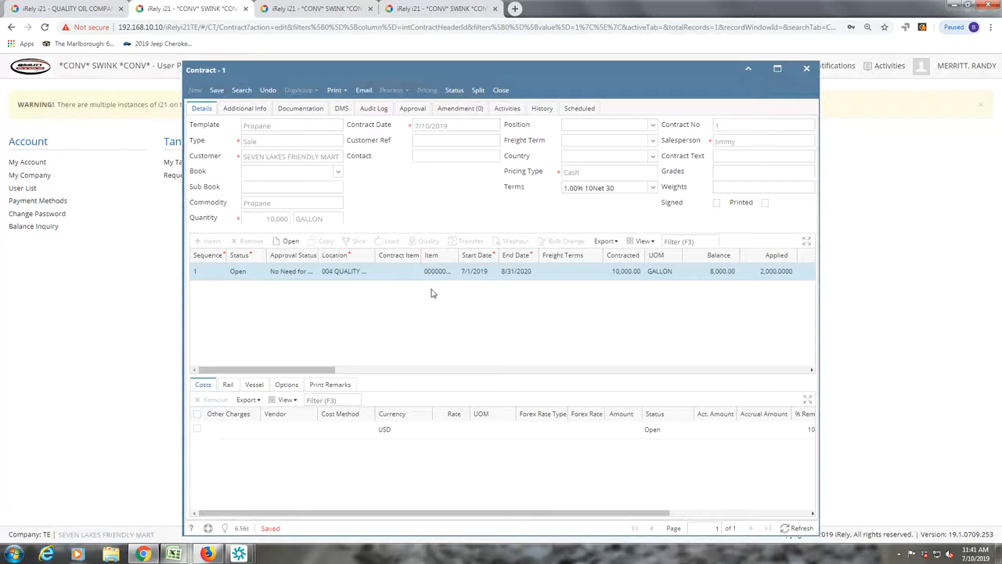
- Review contract 1's first sequence, then close the contract back to Search Contracts
double_click(505, 274)
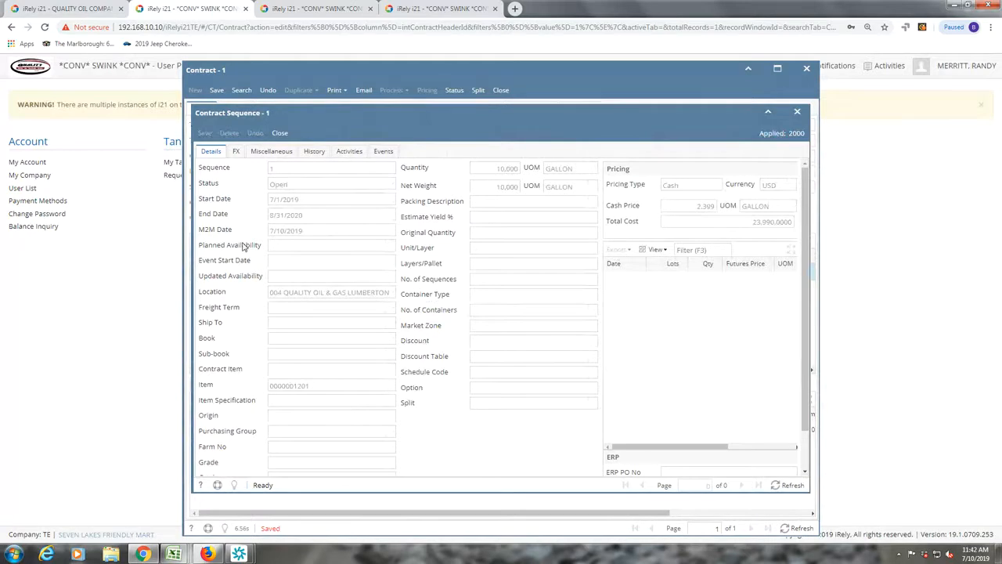
scroll(276, 342, "down", 1)
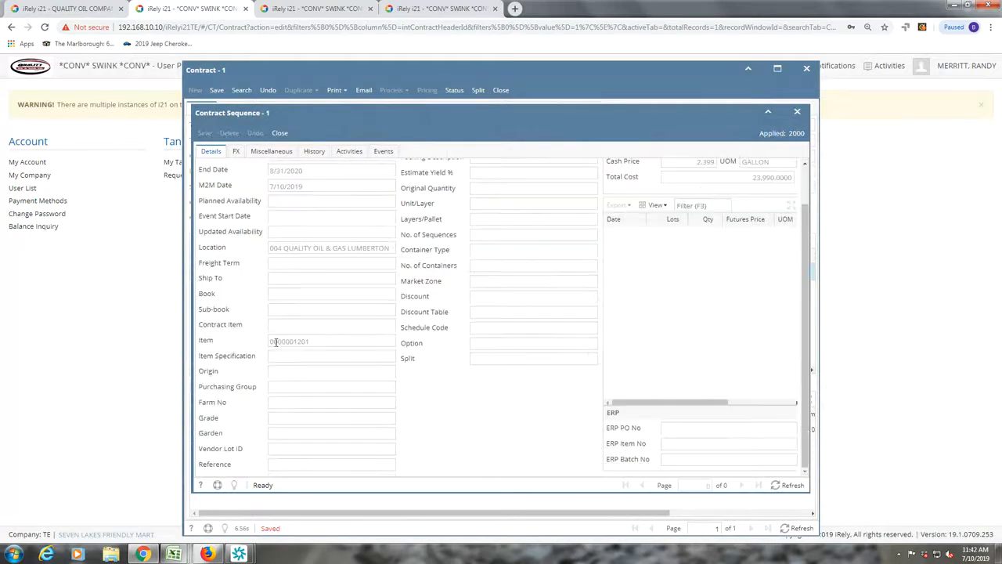
scroll(274, 332, "up", 1)
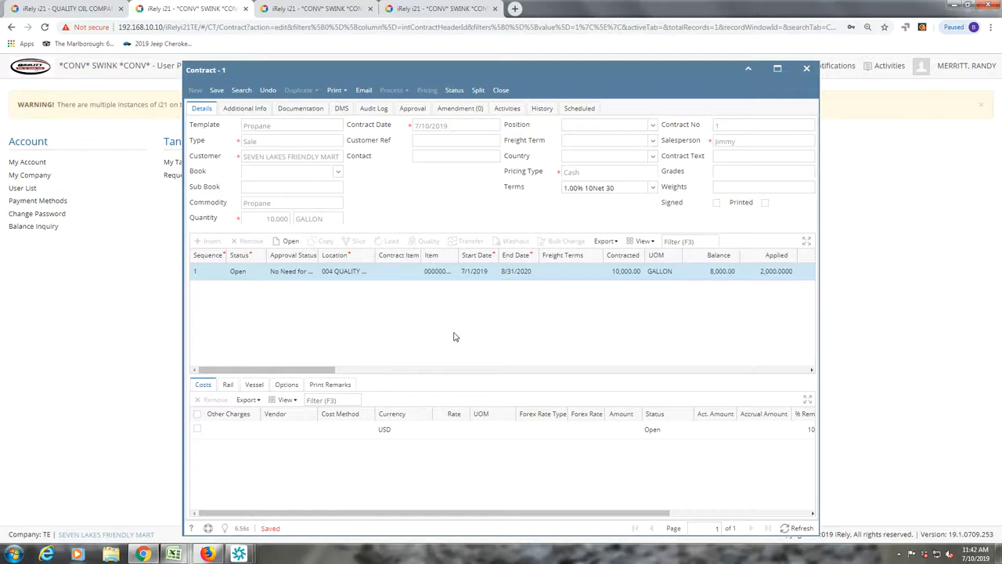
left_click(501, 91)
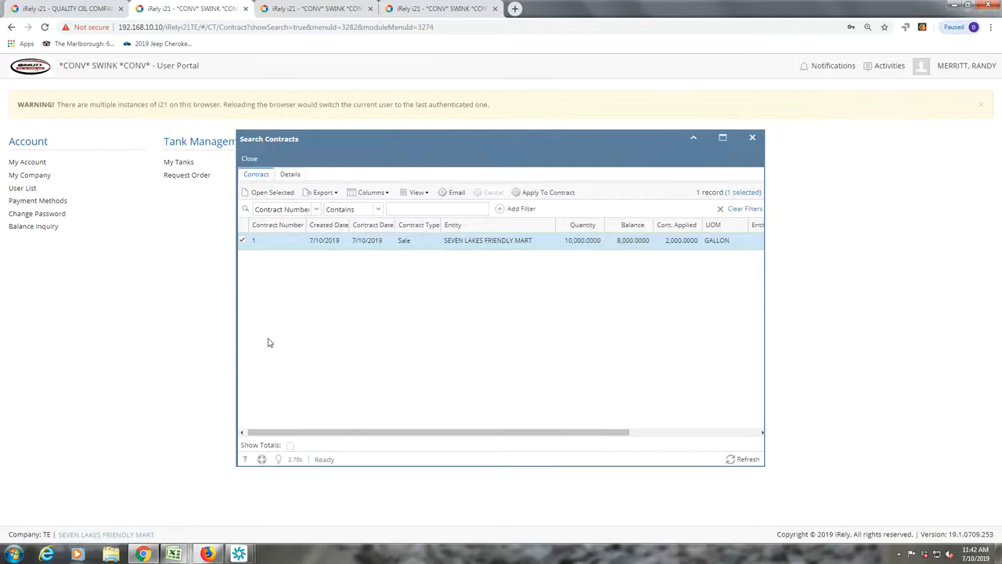
- Close the contracts search, open the 1099 Thresholds settings and choose 2019 as the year
left_click(250, 160)
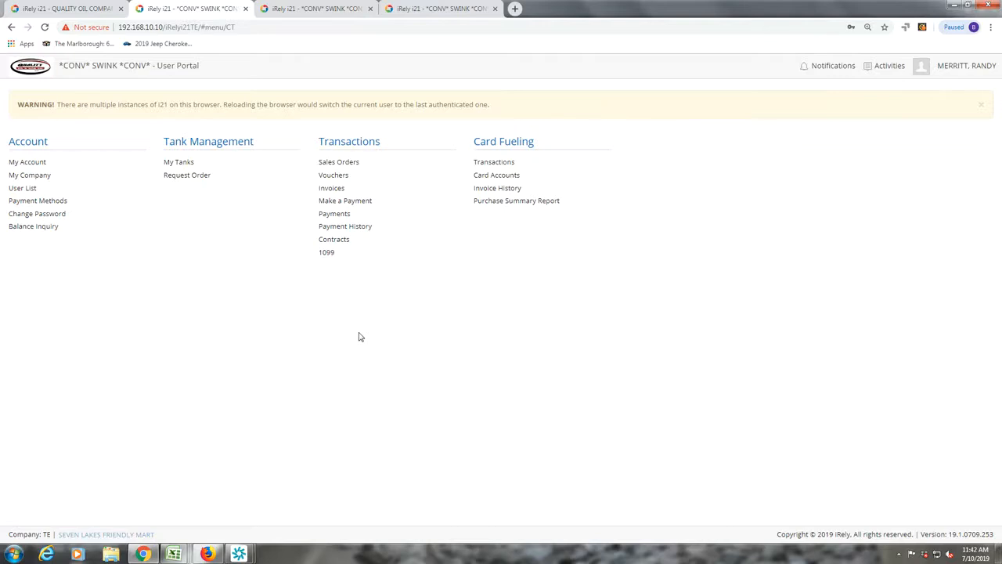
left_click(324, 253)
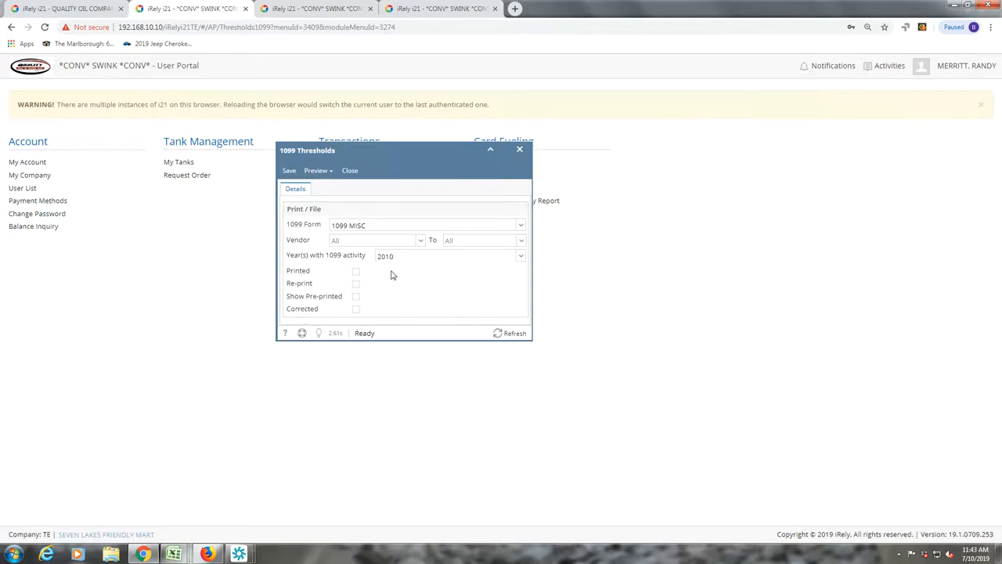
left_click(521, 259)
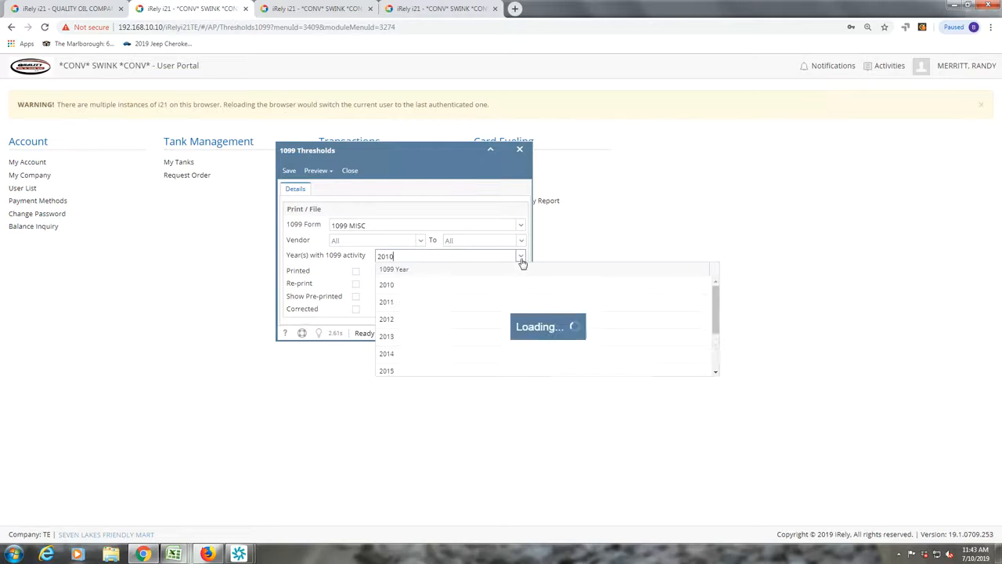
scroll(433, 345, "down", 2)
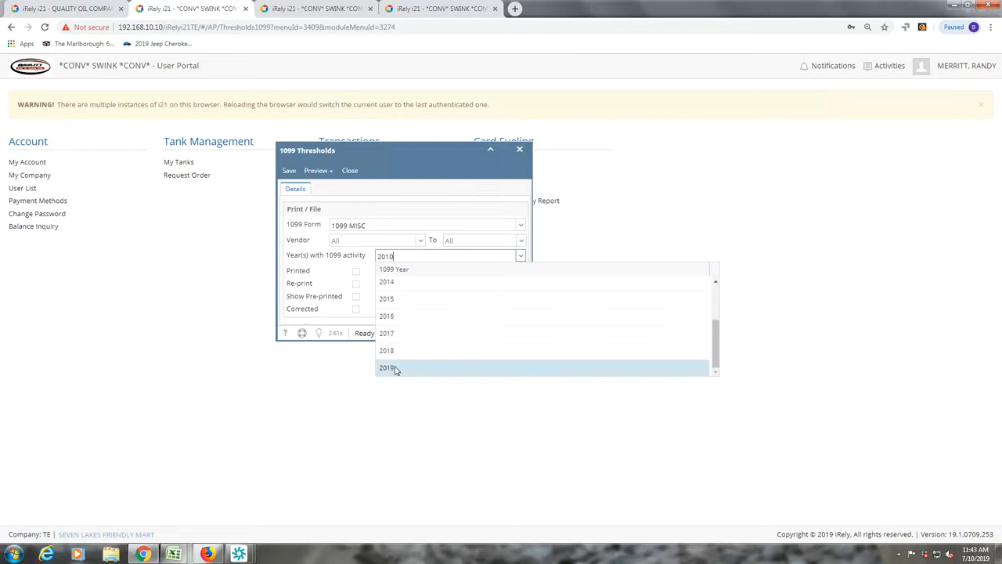
left_click(434, 367)
left_click(392, 306)
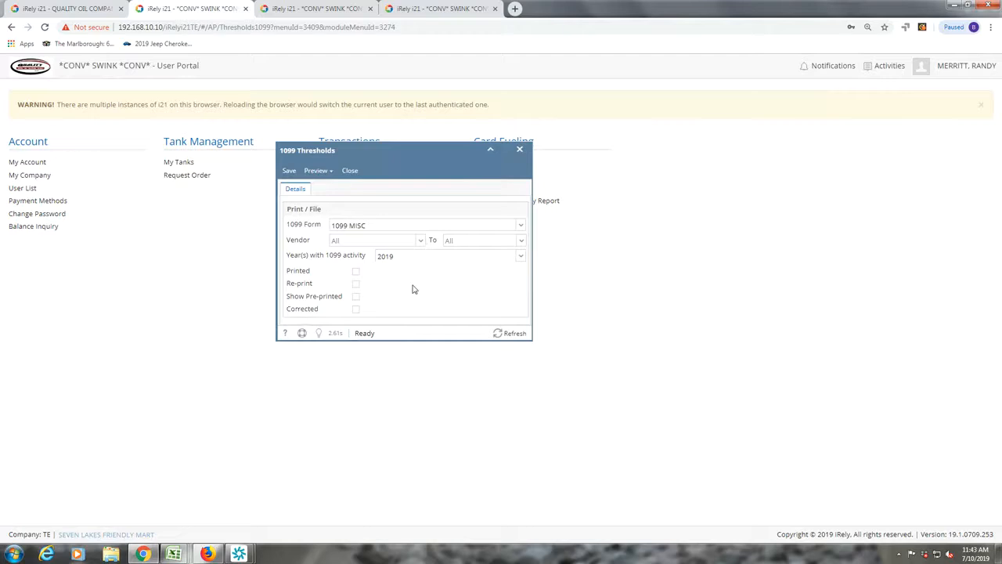
- Limit the 1099 vendor range to SEVLAK through SEVLAK for 2019 and list the preview options
left_click(421, 242)
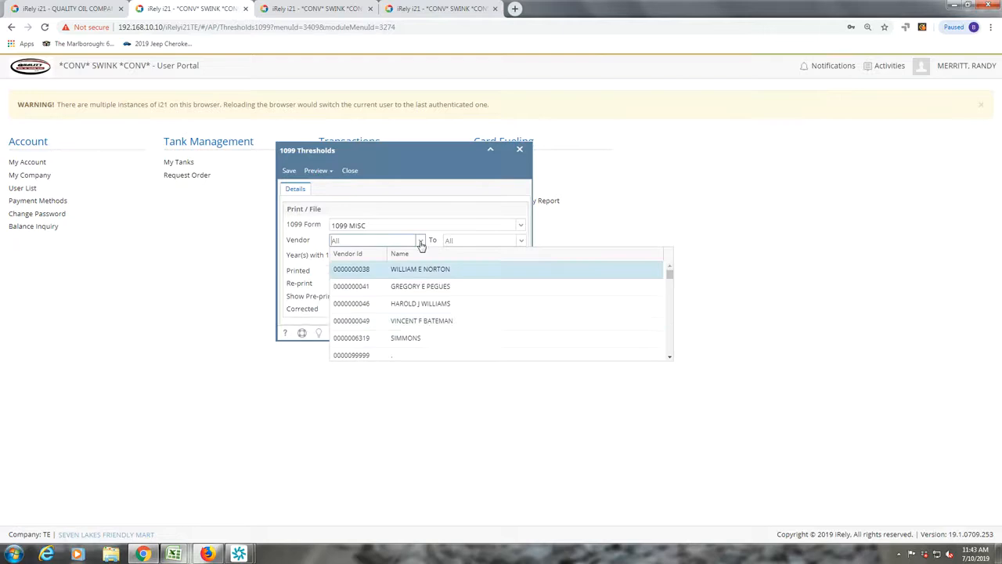
scroll(425, 315, "down", 3)
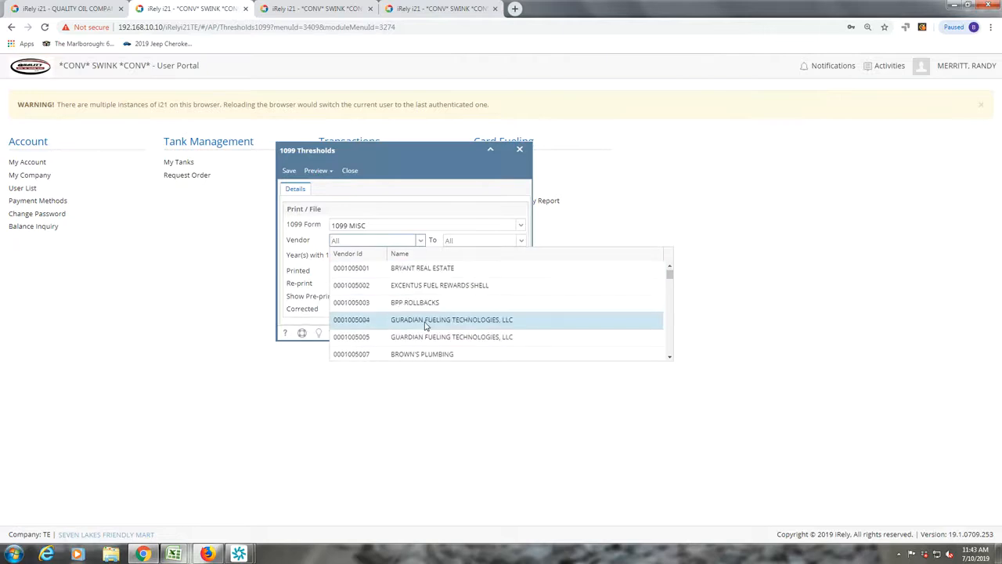
scroll(425, 325, "up", 1)
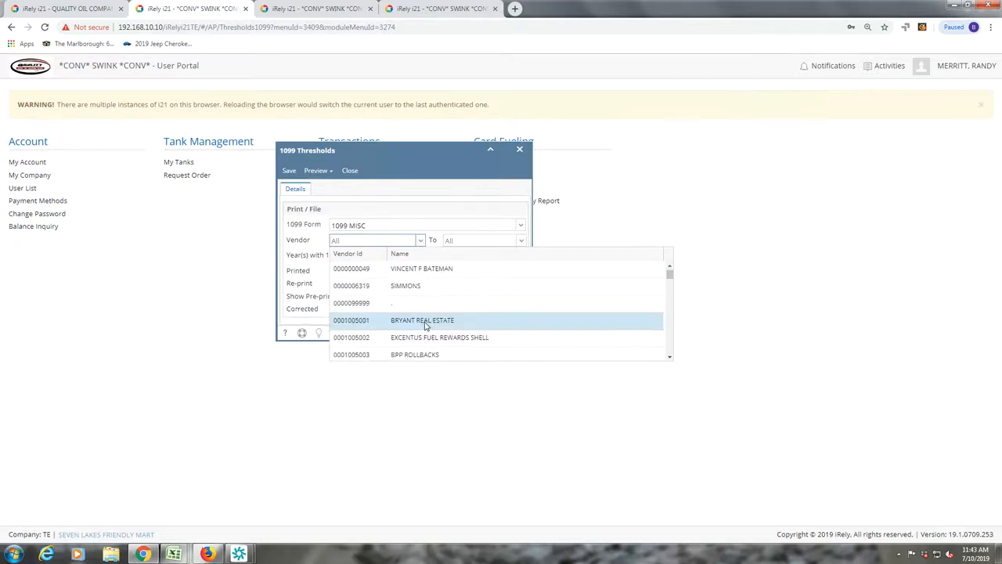
left_click(421, 255)
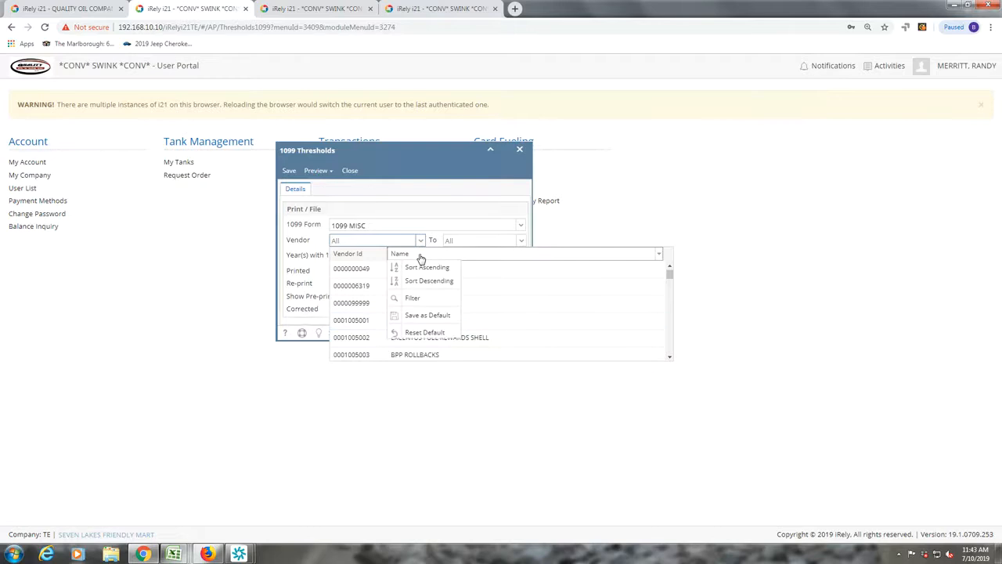
left_click(414, 298)
type("seven")
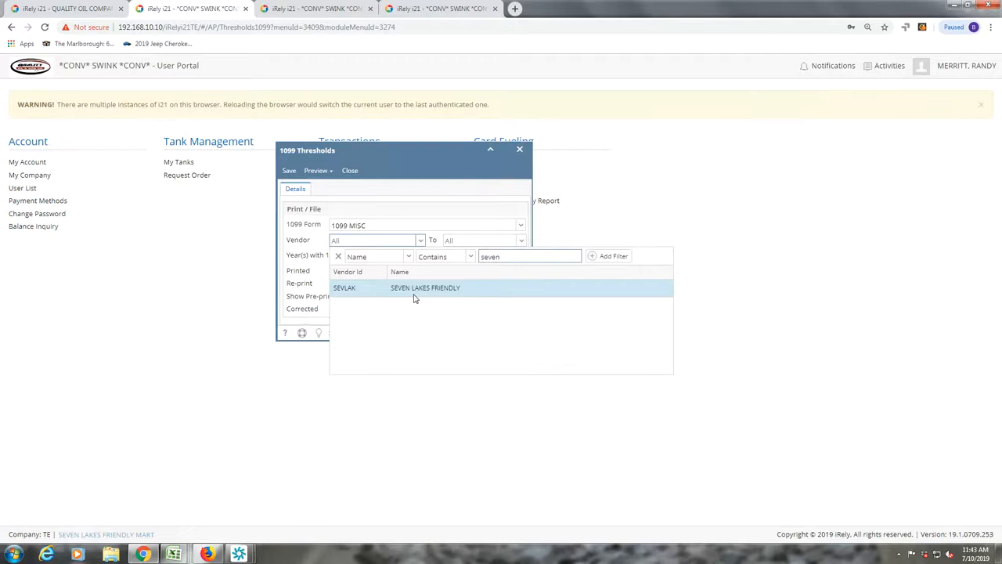
left_click(414, 298)
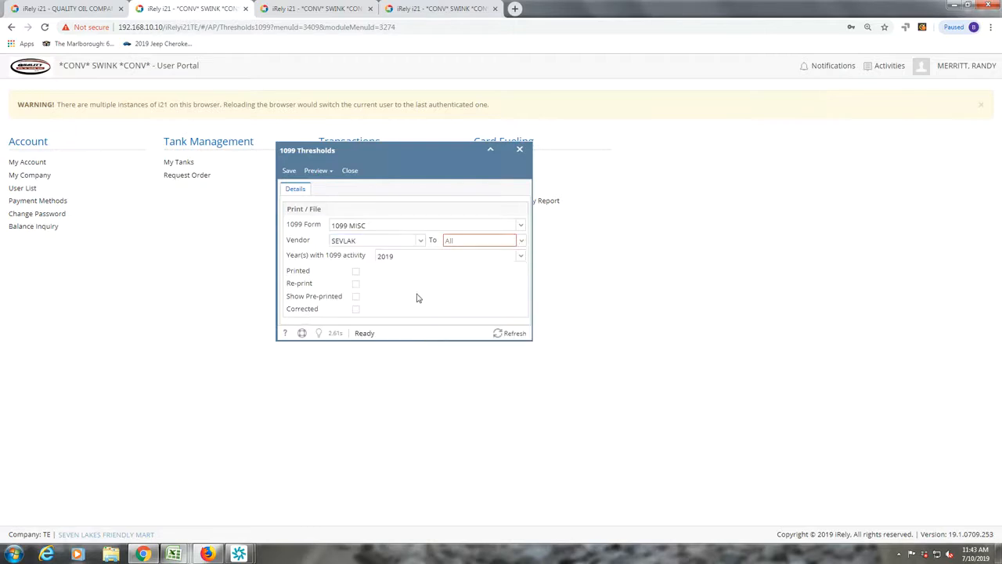
left_click(520, 240)
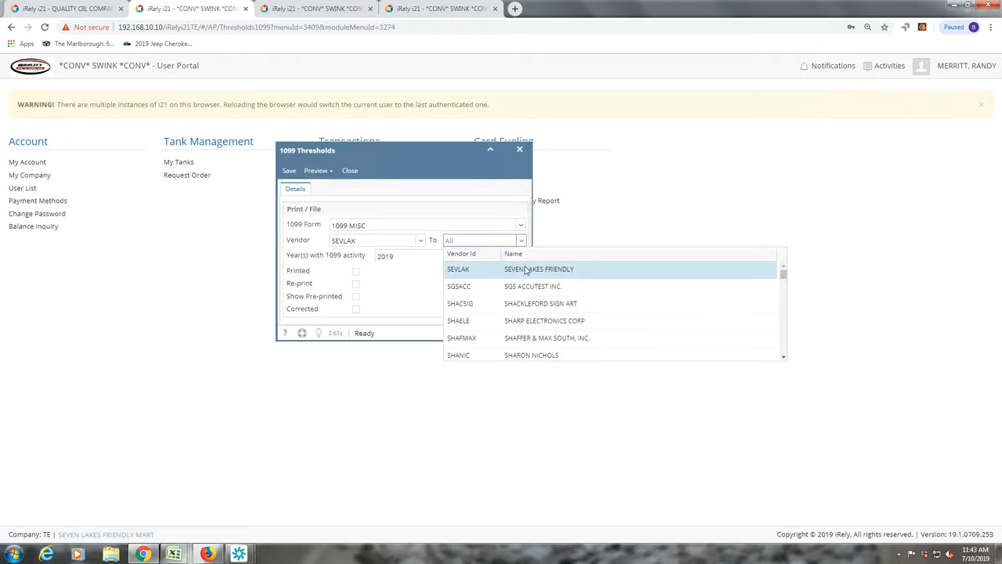
left_click(524, 268)
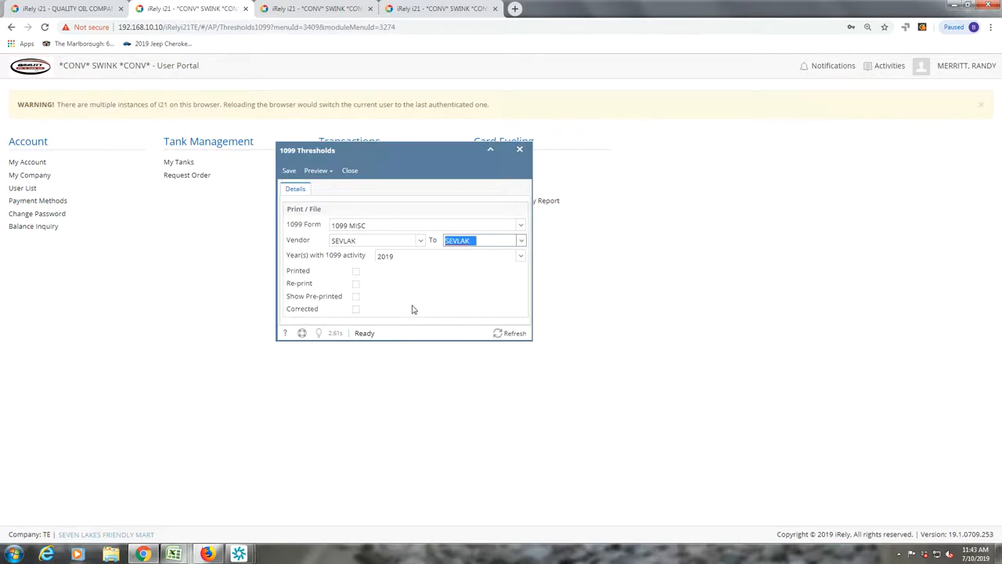
key("Tab")
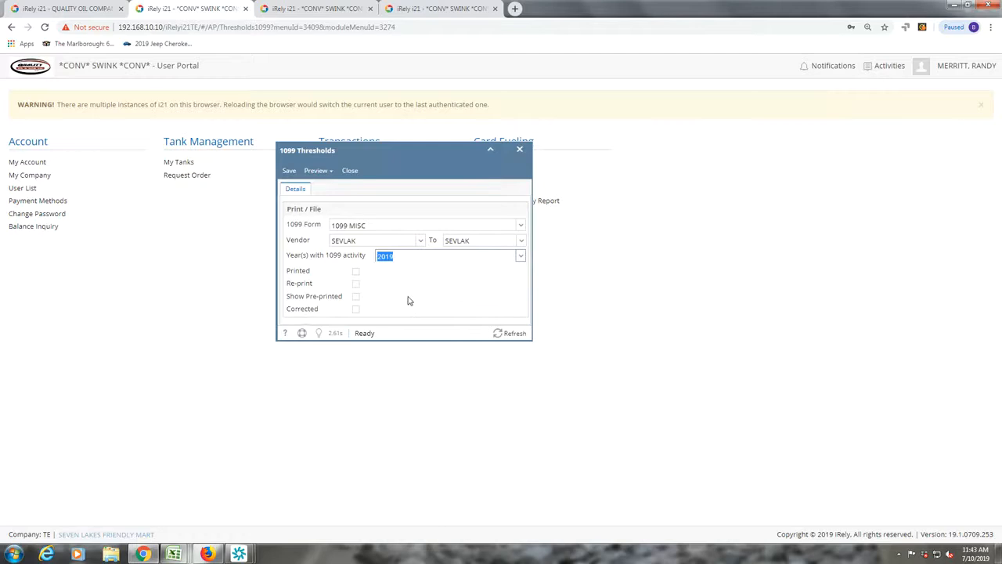
key("Tab")
left_click(328, 177)
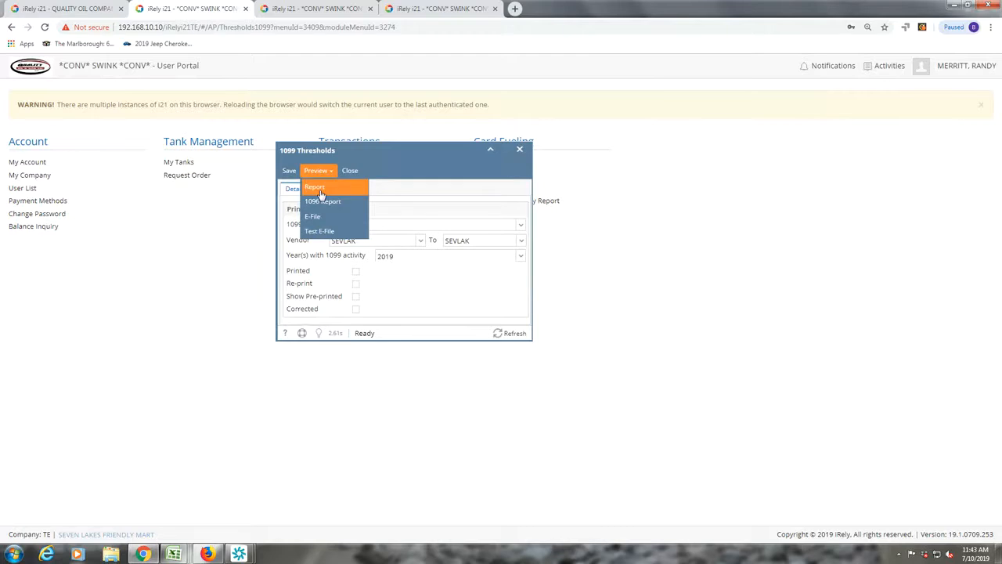
left_click(317, 188)
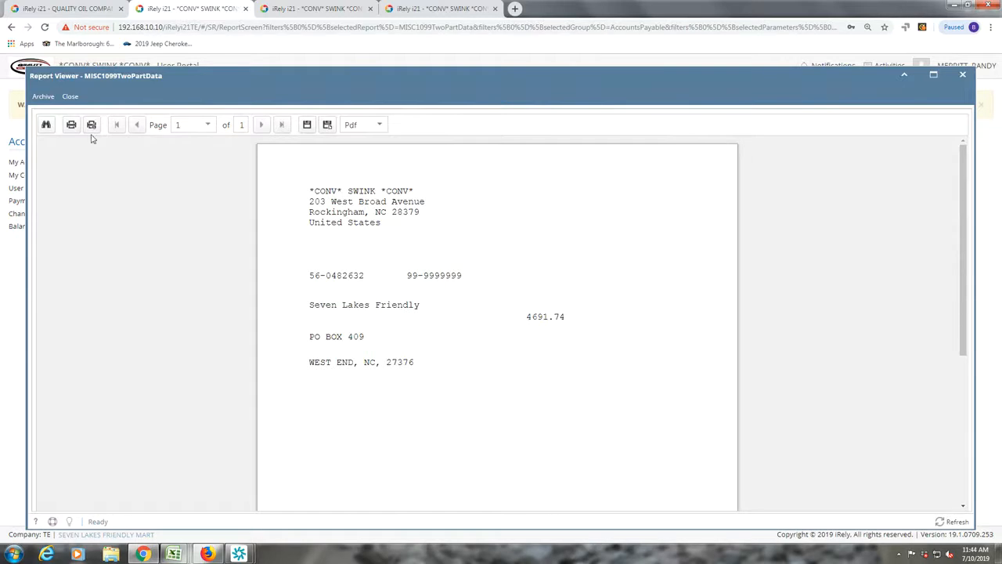
left_click(70, 97)
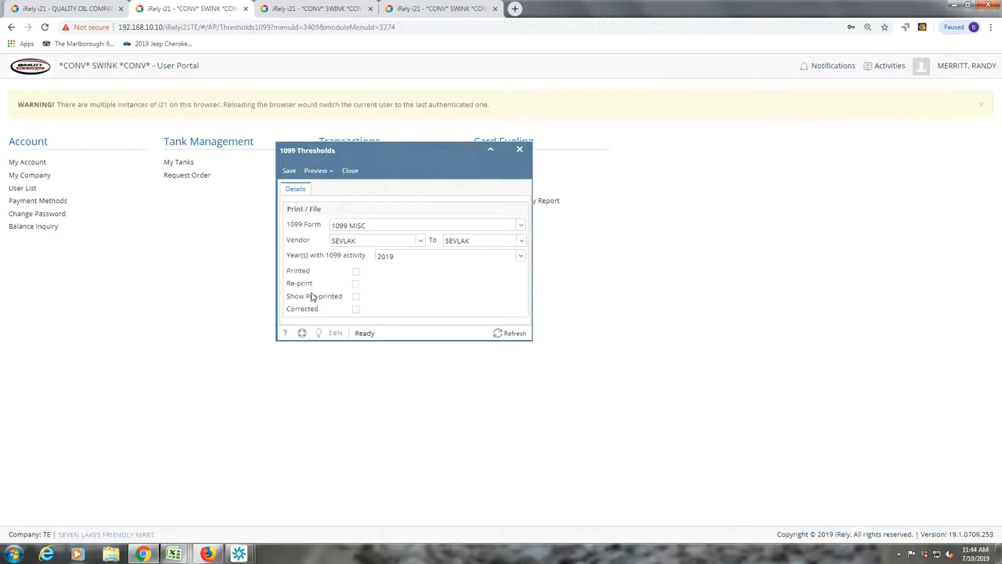
- Turn on Show Pre-printed and preview the 1099-MISC form showing 4,691.74 for Seven Lakes Friendly
left_click(356, 297)
left_click(329, 172)
left_click(316, 187)
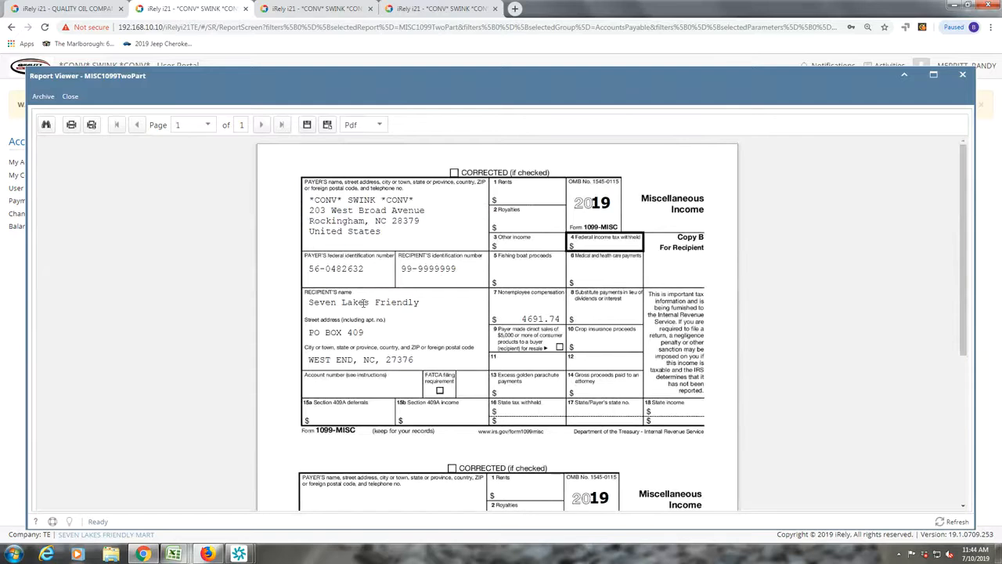
scroll(365, 303, "down", 1)
scroll(363, 309, "down", 3)
scroll(363, 308, "up", 4)
- Close the 1099-MISC preview and 1099 Thresholds form, then view My Tanks (0 consumption sites)
left_click(73, 99)
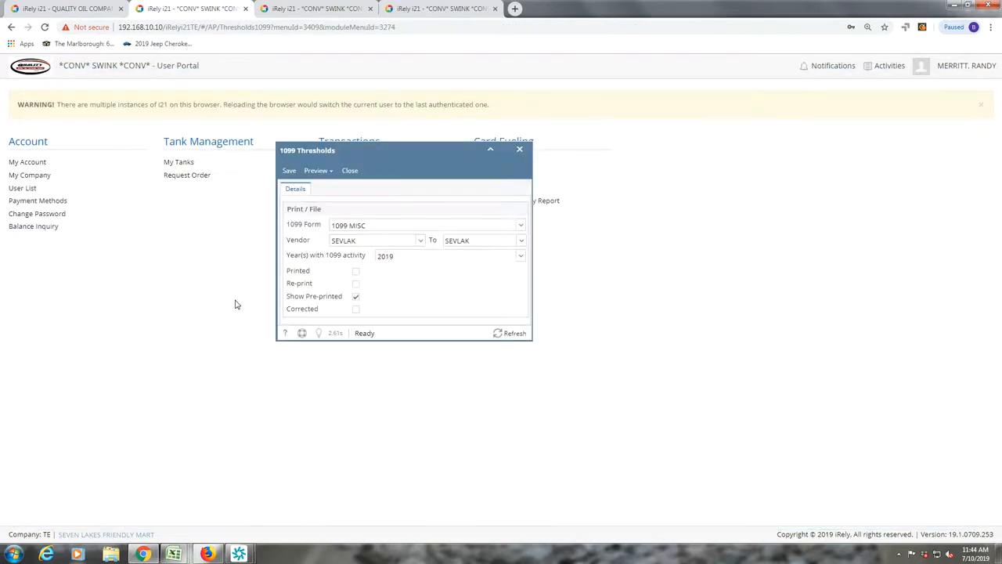
left_click(350, 171)
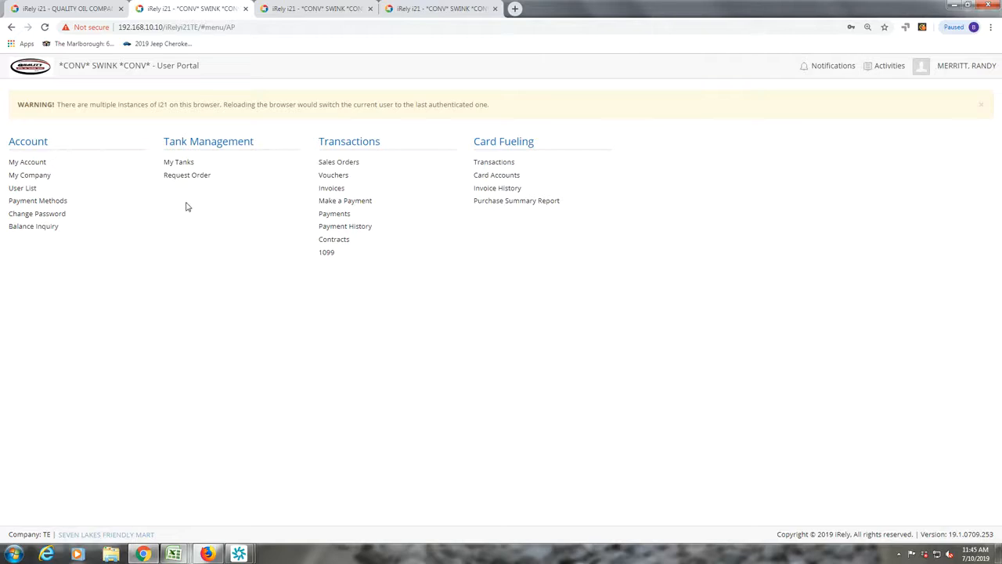
left_click(180, 164)
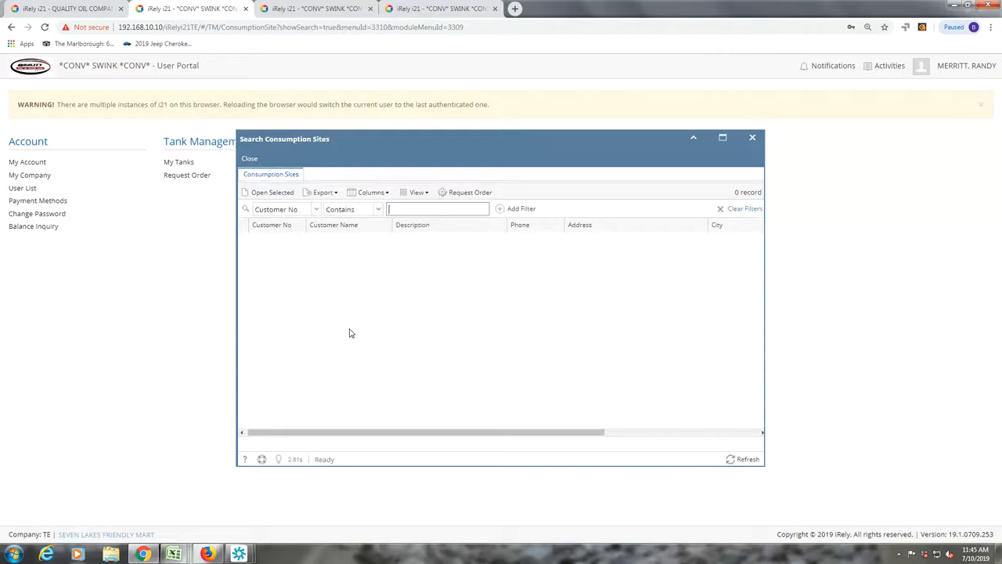
- Close the consumption sites search, try a Request Order, dismiss the server error, and close Search Sites
left_click(249, 160)
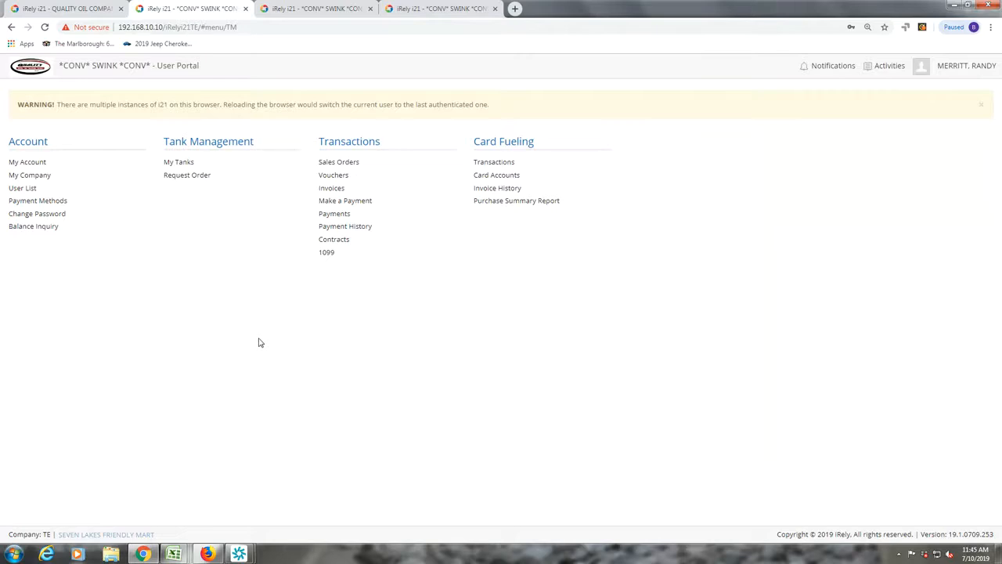
left_click(186, 177)
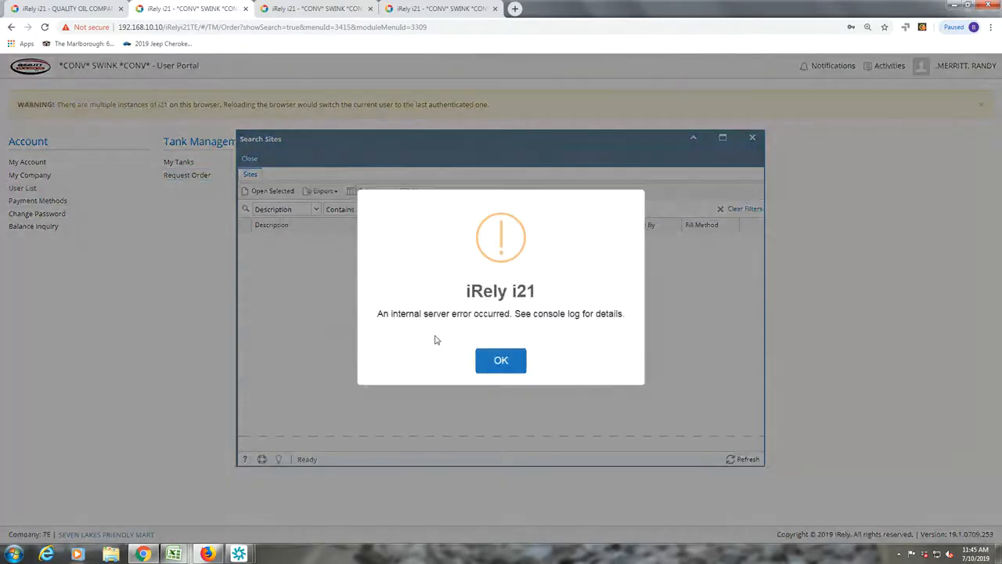
left_click(508, 373)
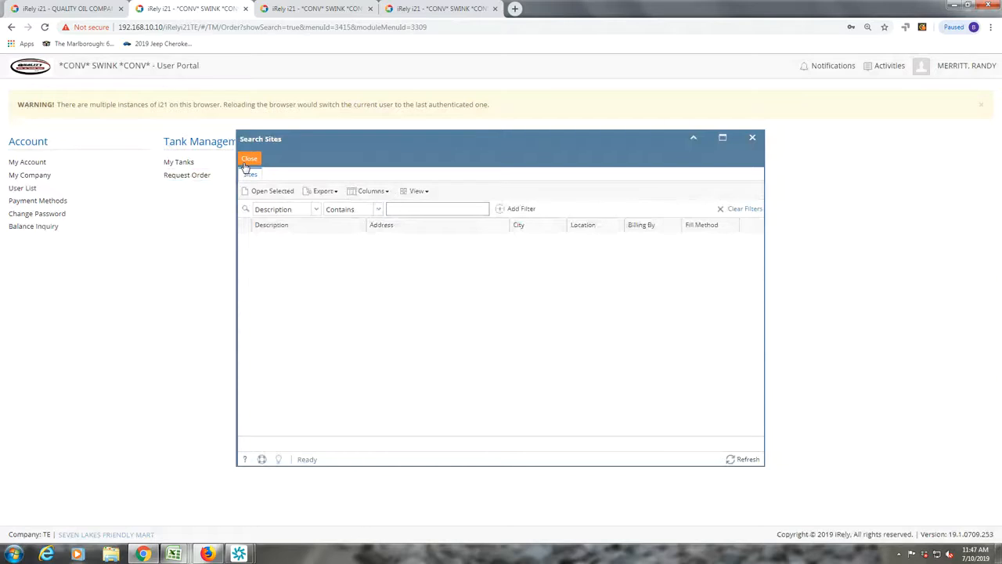
left_click(246, 166)
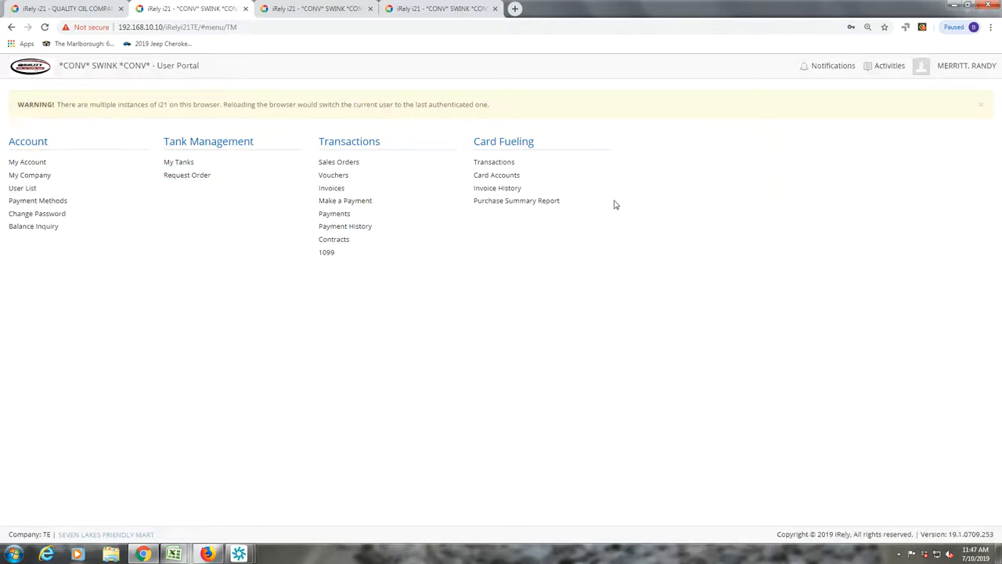
left_click(506, 163)
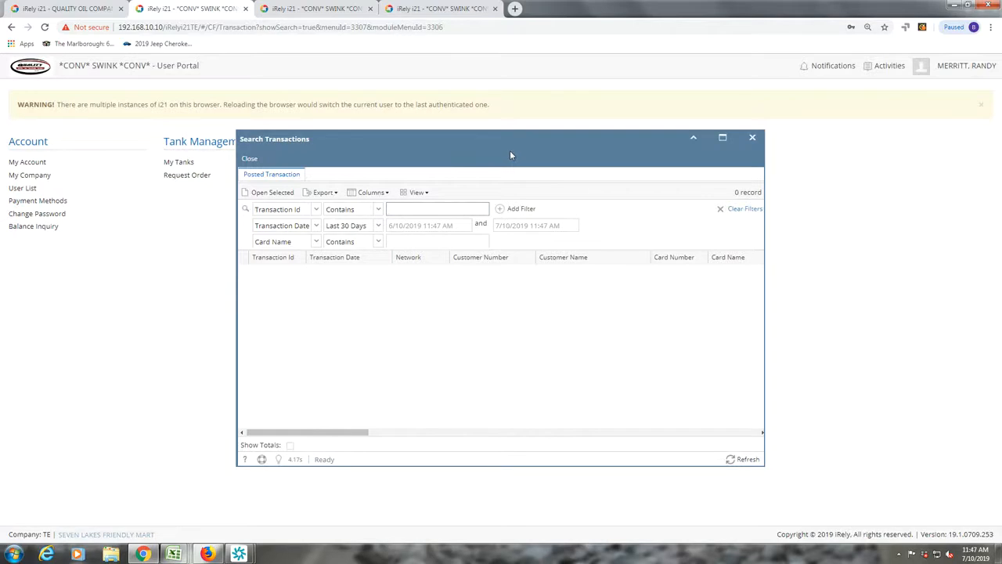
left_click(249, 158)
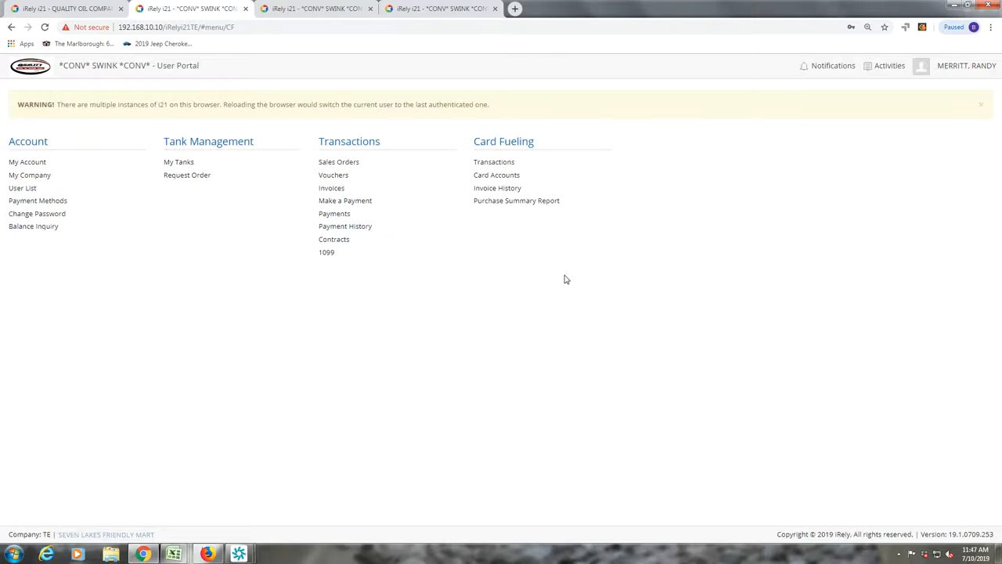
left_click(514, 176)
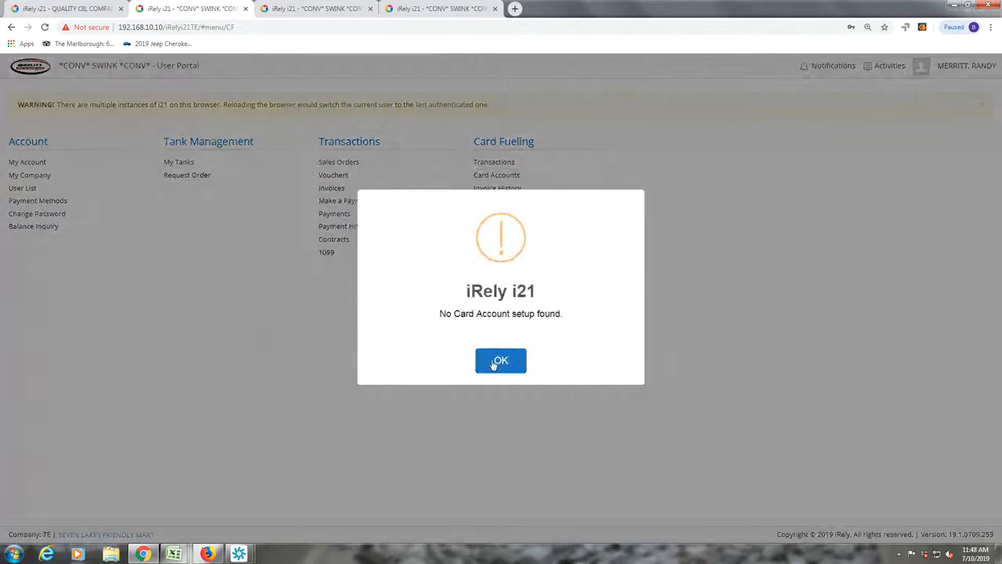
left_click(491, 361)
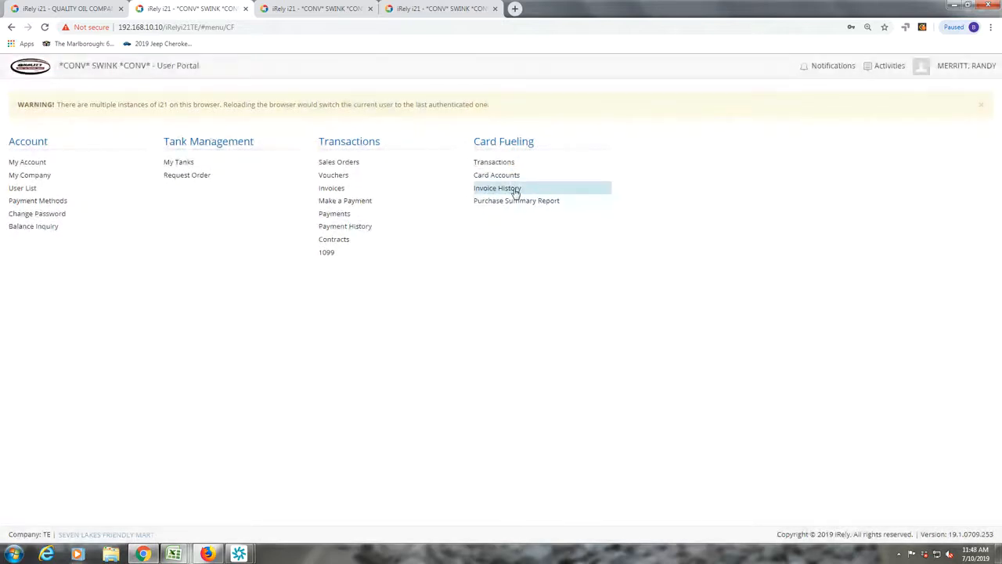
left_click(516, 192)
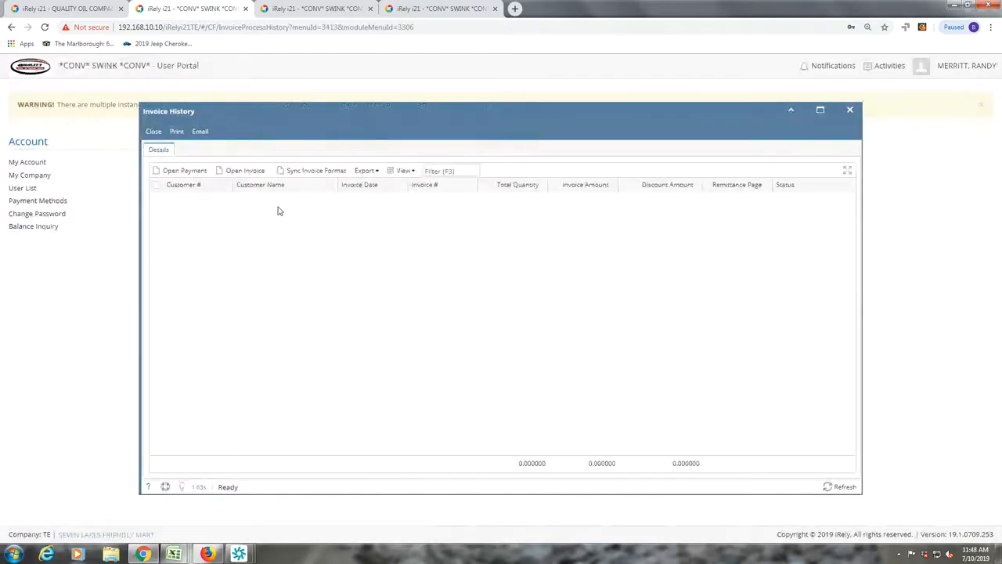
left_click(156, 133)
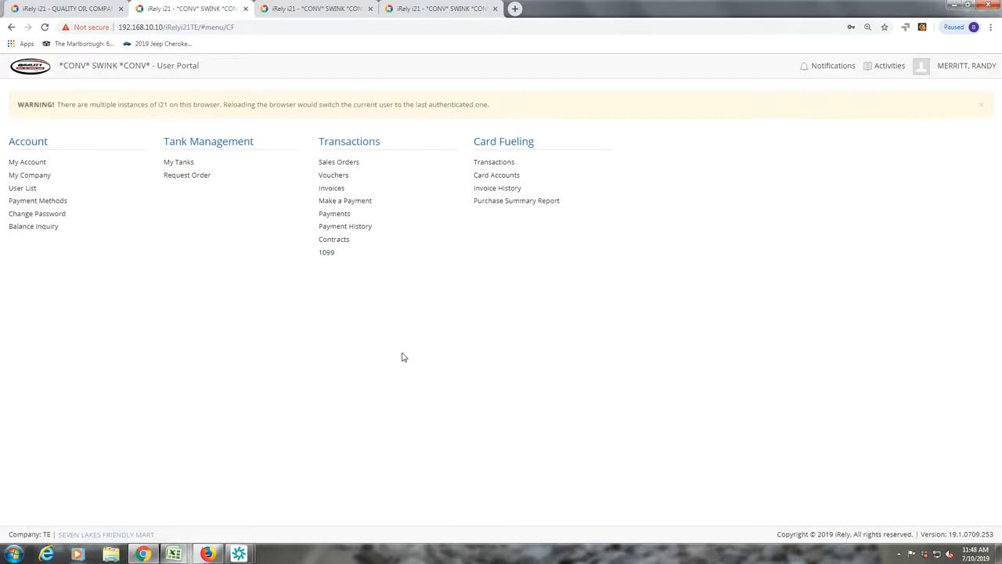
left_click(495, 202)
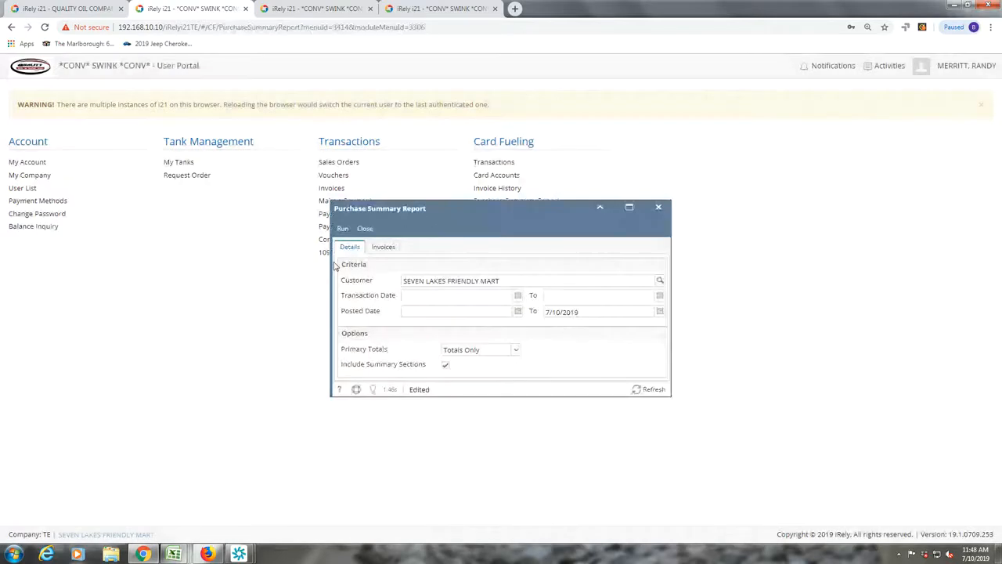
left_click(366, 229)
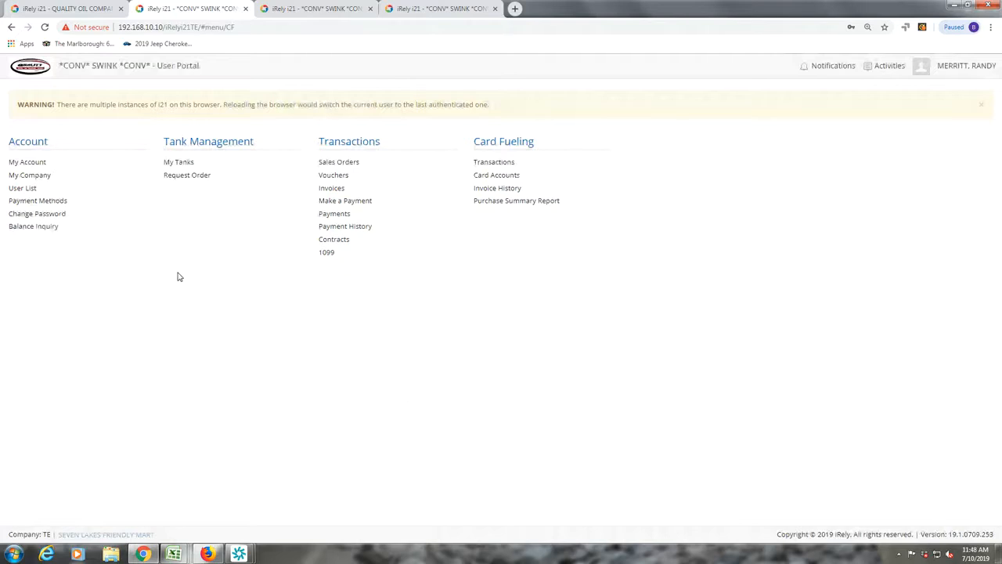